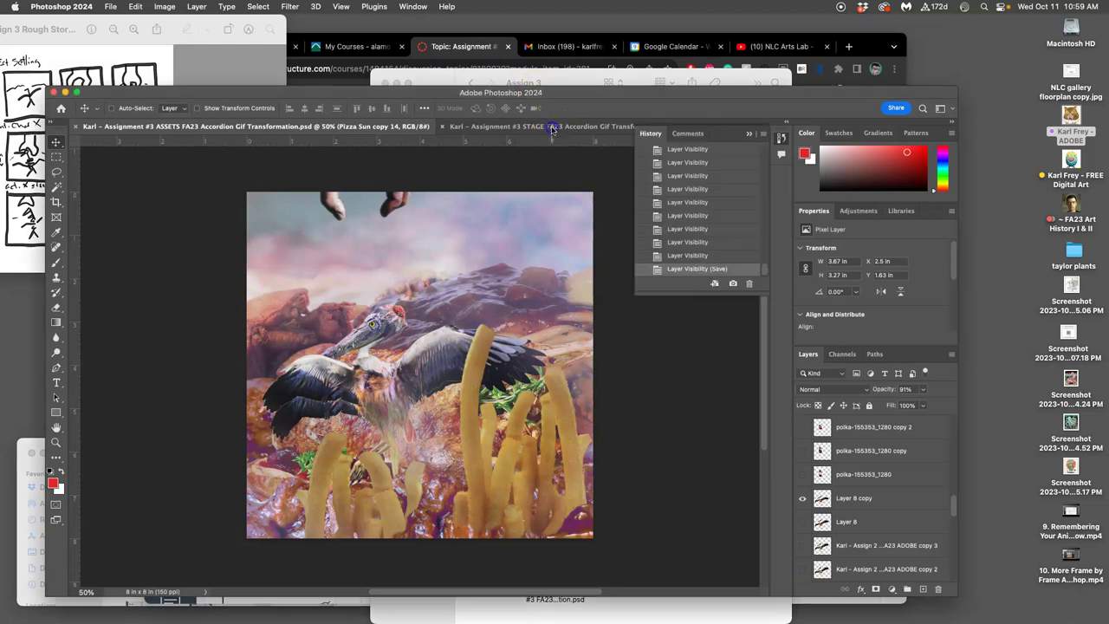
Preview the lower STAGE frames by hiding and re-showing Layers 20 and 19.
click(802, 427)
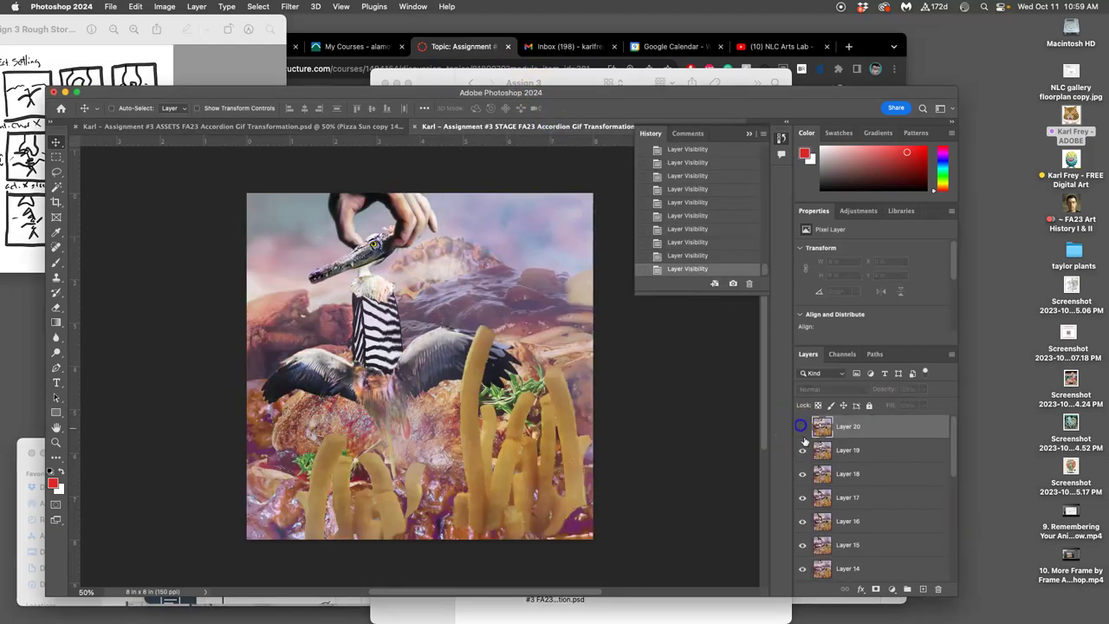
click(802, 450)
click(802, 451)
click(802, 427)
click(802, 427)
click(802, 451)
click(801, 450)
click(802, 427)
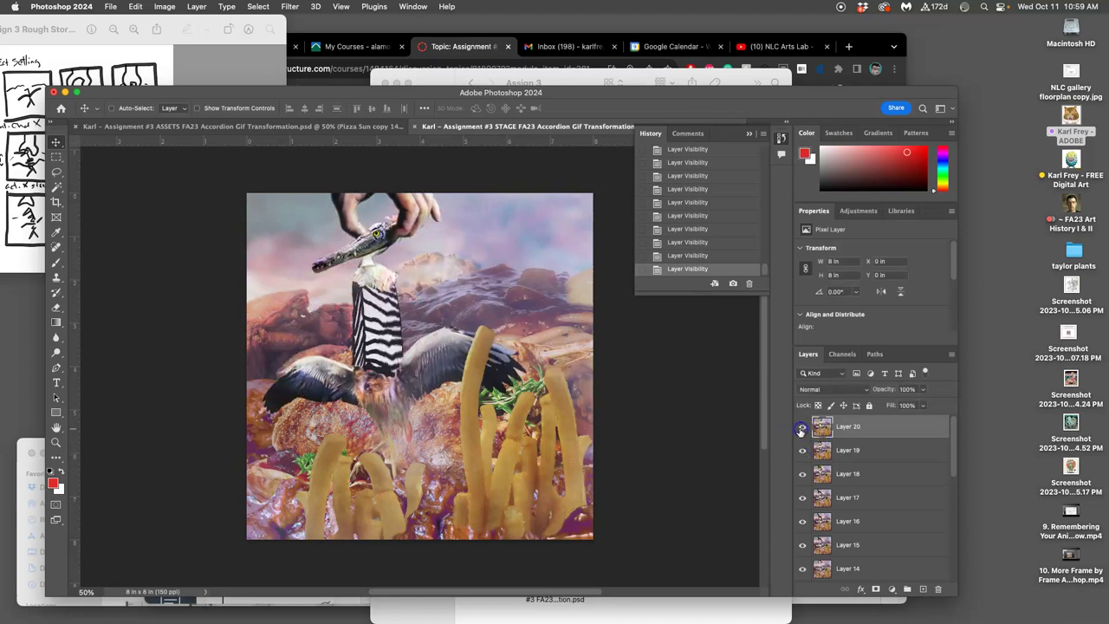
Compare the ASSETS and STAGE files, settling on the ASSETS document.
click(252, 128)
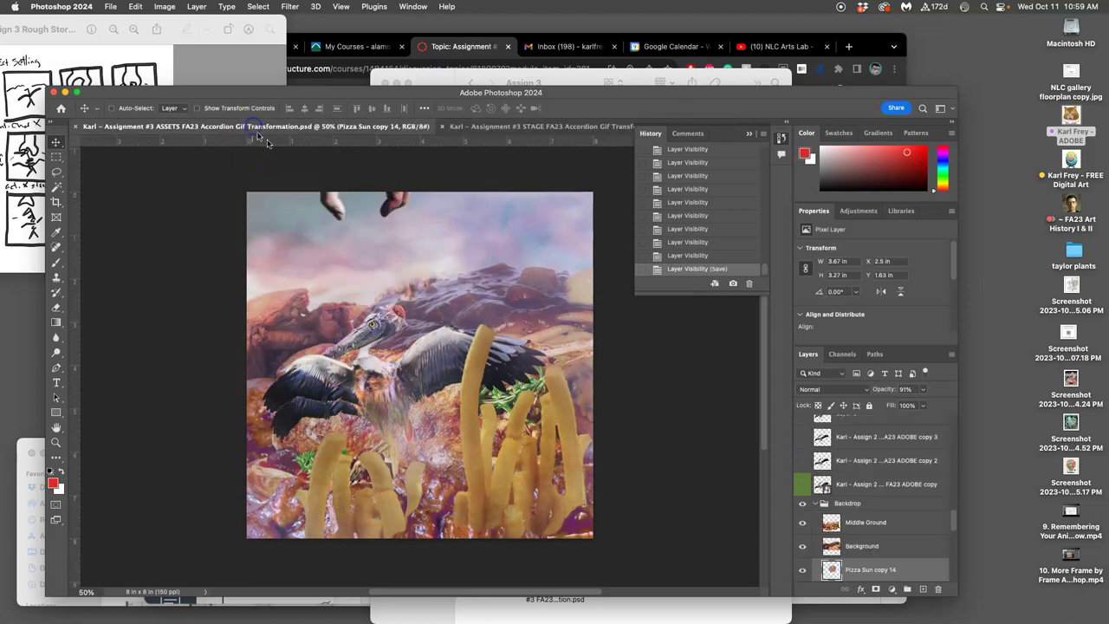
click(516, 128)
click(309, 128)
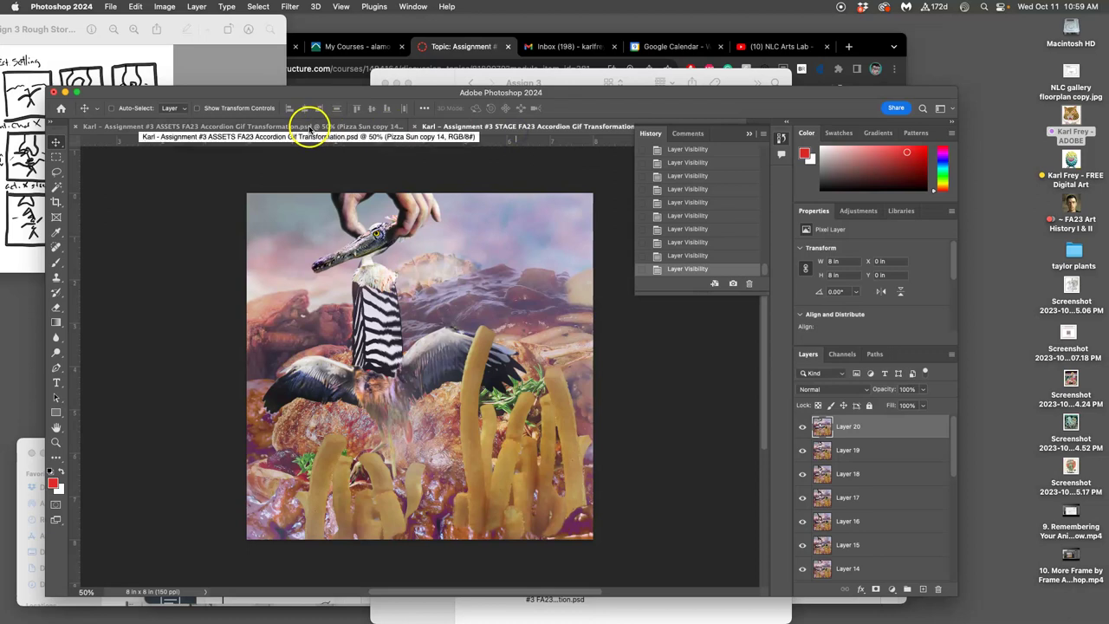
click(514, 125)
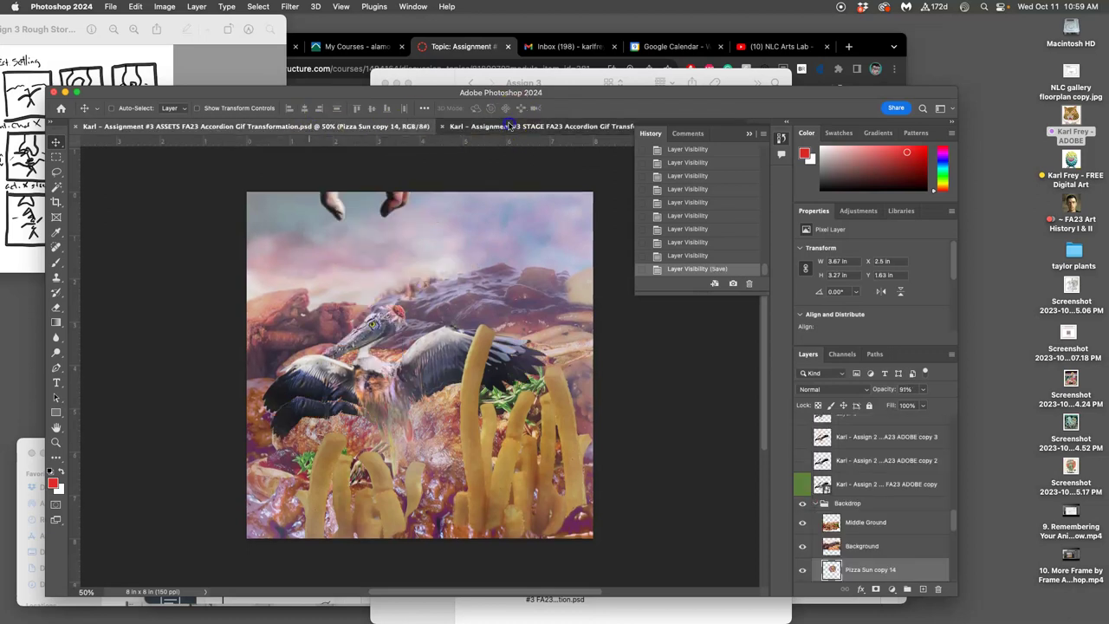
click(401, 132)
click(317, 131)
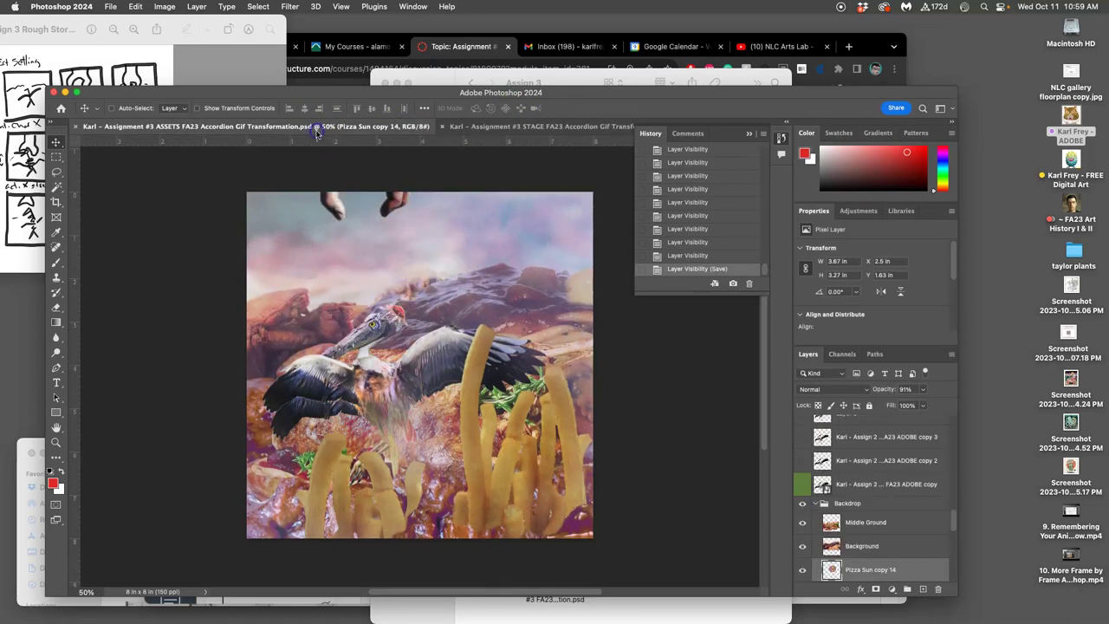
scroll(865, 524, up, 2)
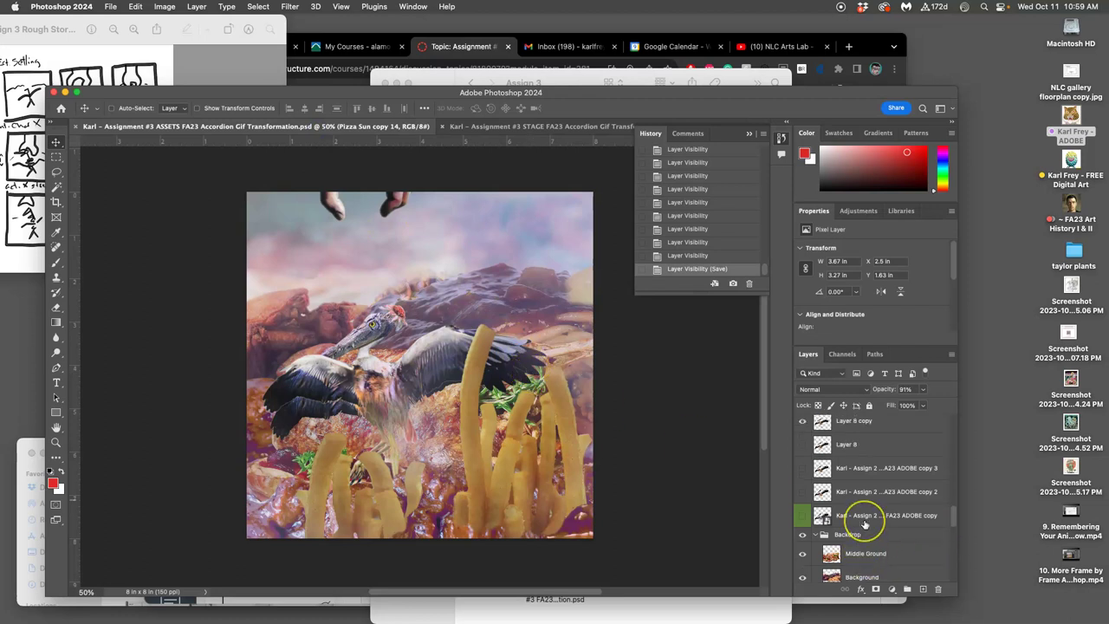
scroll(865, 525, up, 1)
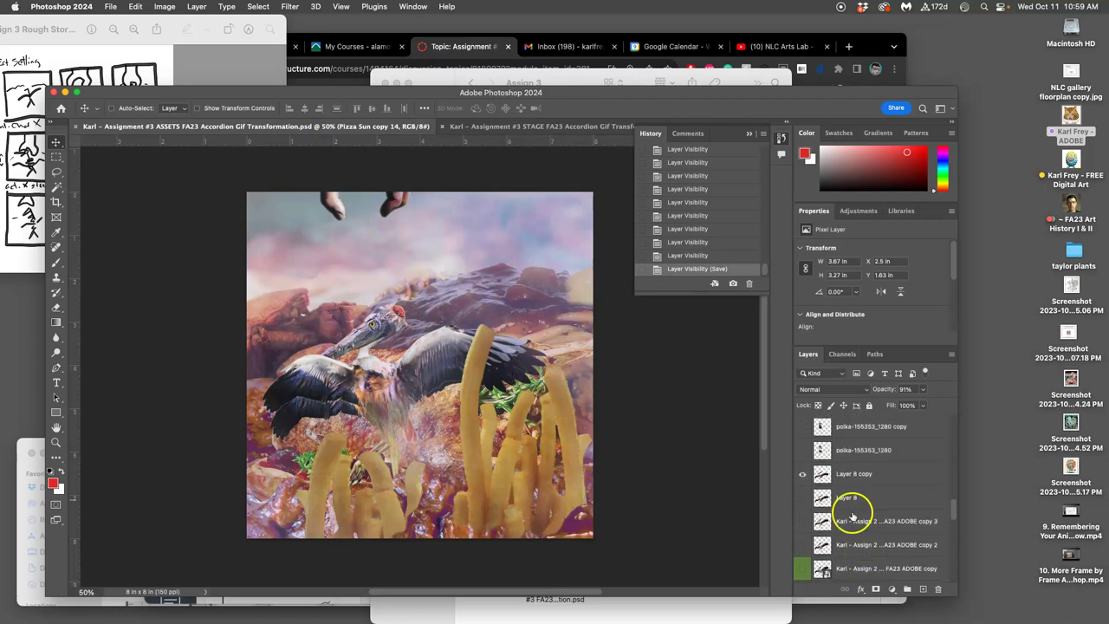
Check Layer 8 copy, then turn off Layer 8 copy 6 for a new wing pose.
click(805, 478)
click(804, 479)
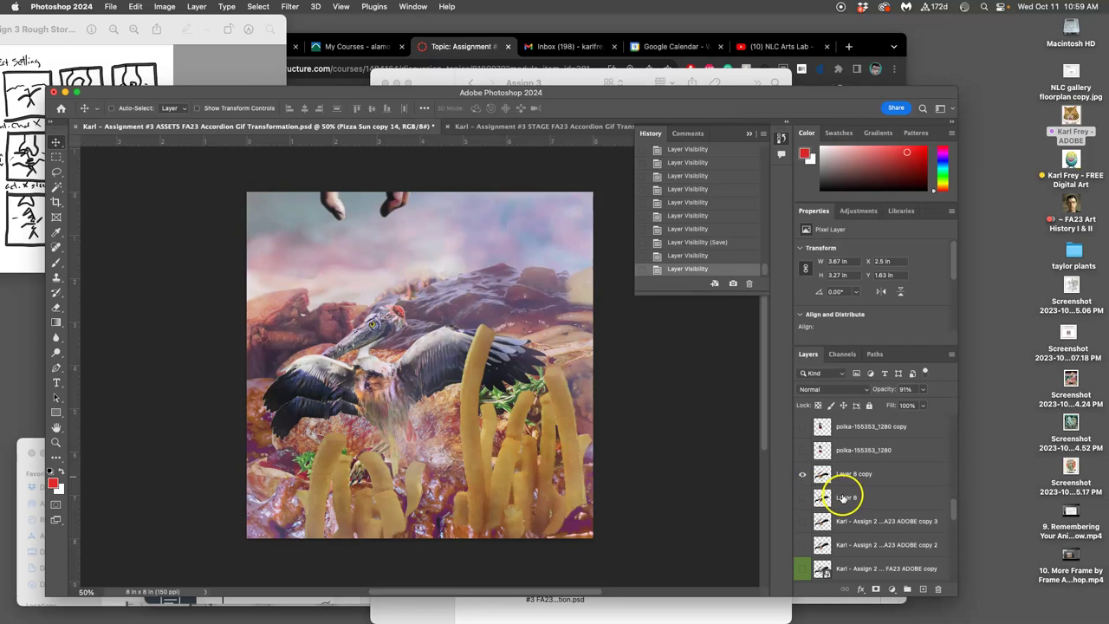
scroll(838, 498, up, 5)
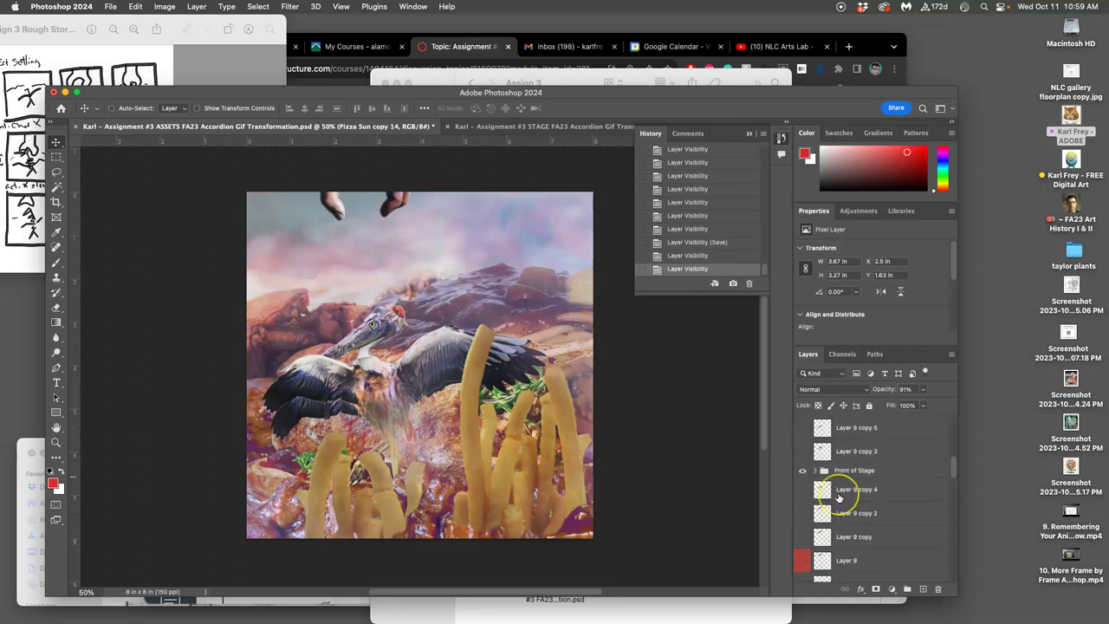
scroll(839, 499, down, 4)
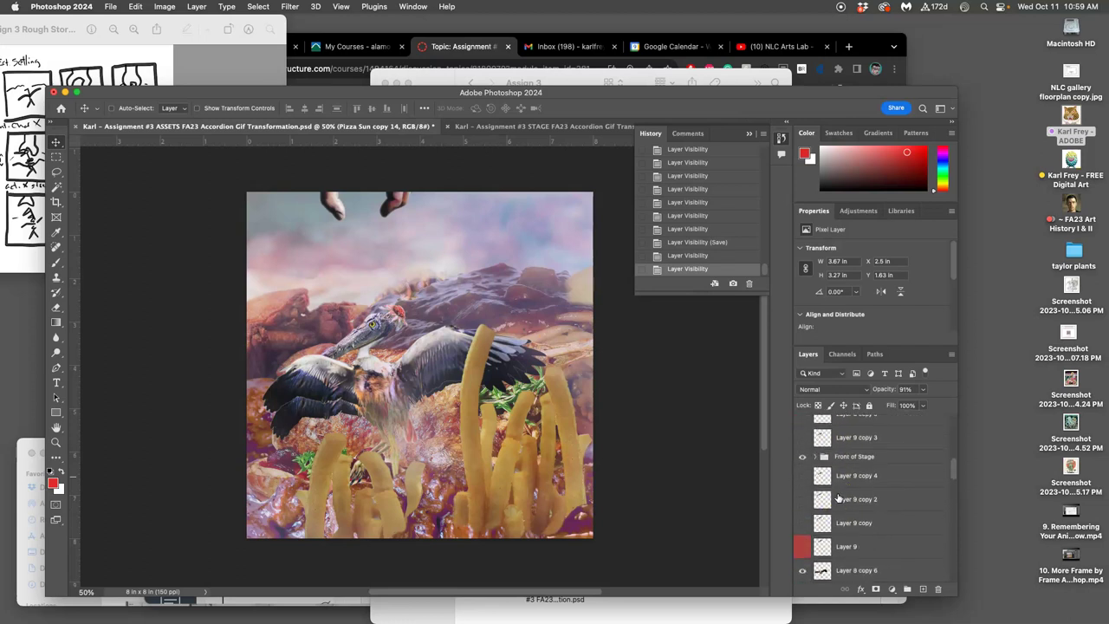
scroll(839, 498, up, 10)
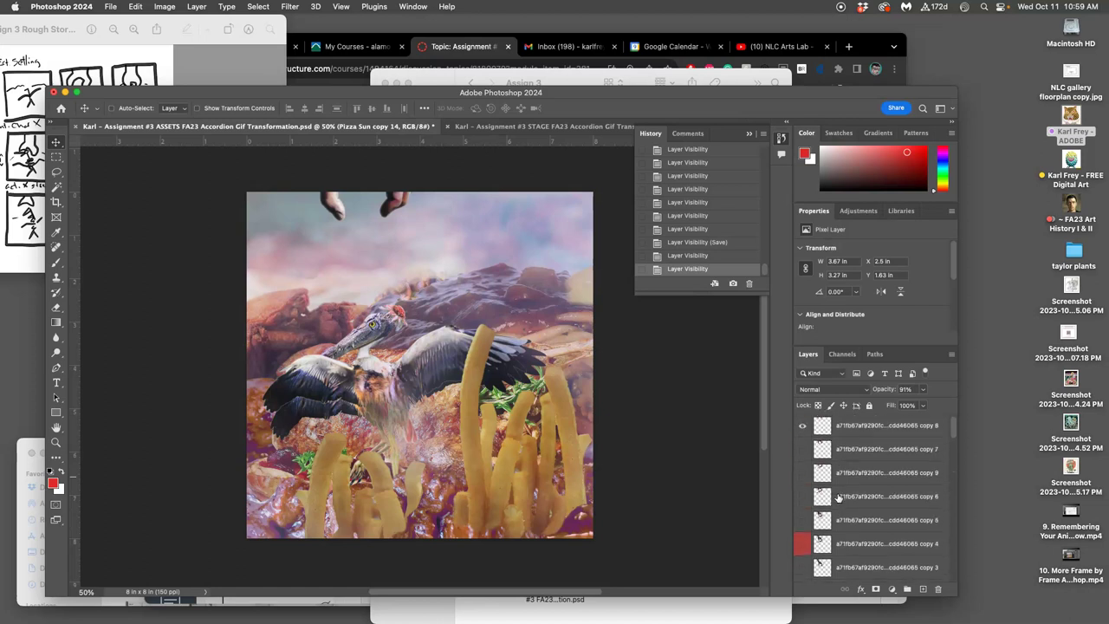
scroll(838, 498, down, 10)
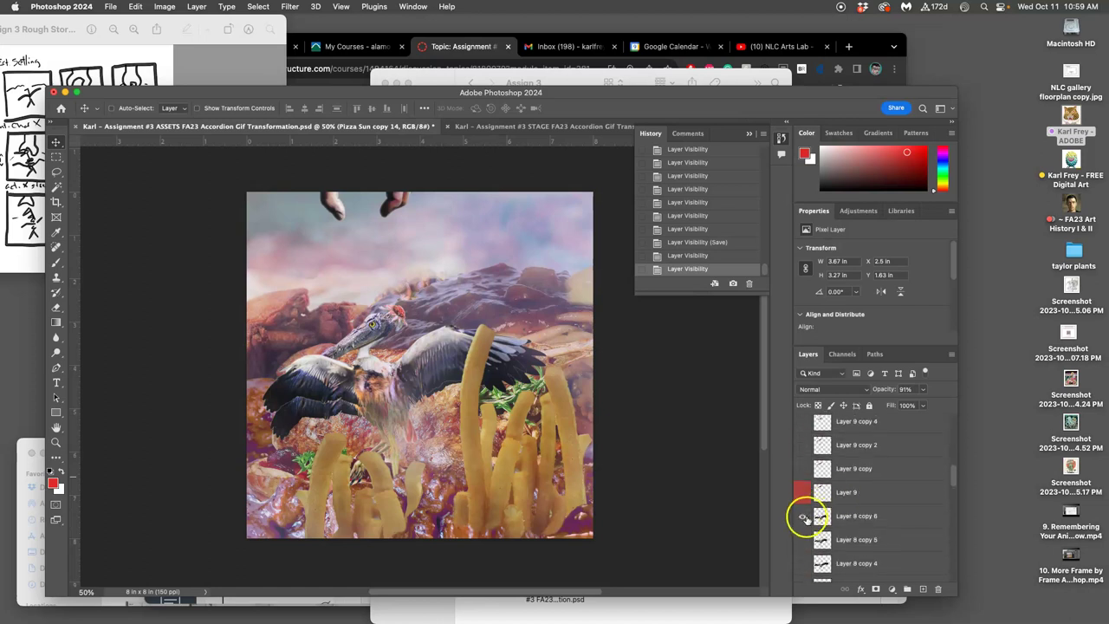
click(803, 516)
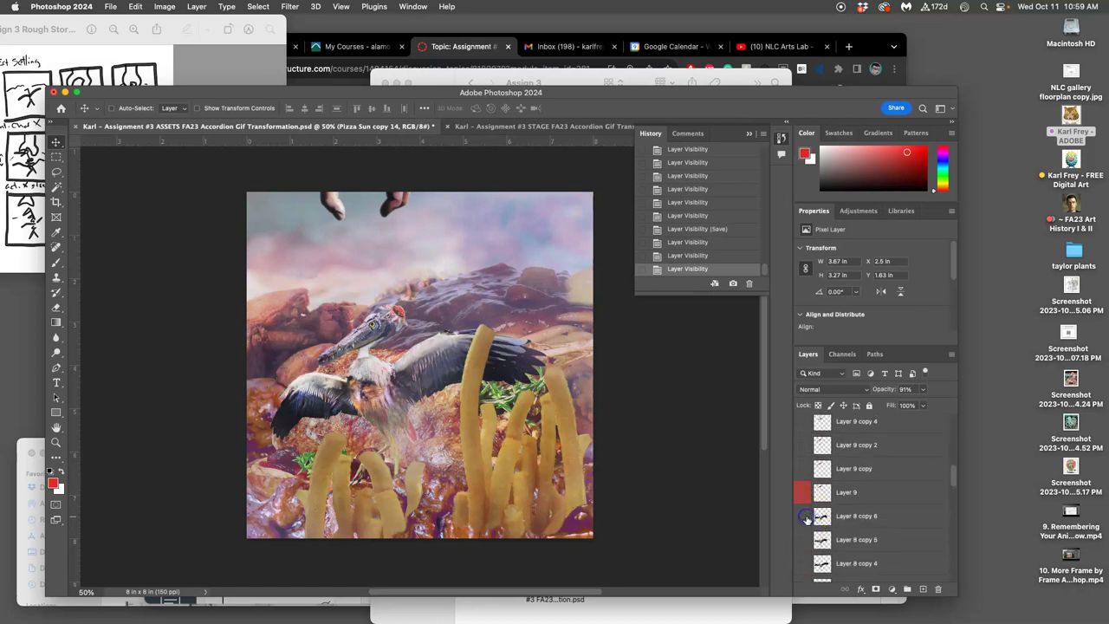
click(502, 128)
click(379, 128)
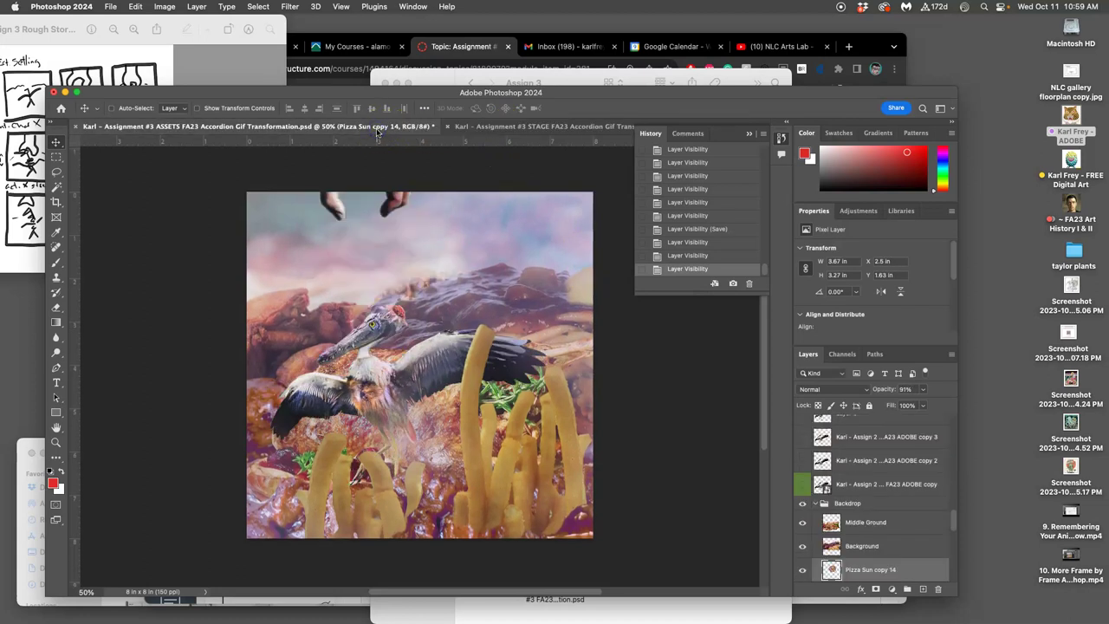
click(483, 128)
click(384, 126)
scroll(871, 496, up, 3)
scroll(871, 496, up, 5)
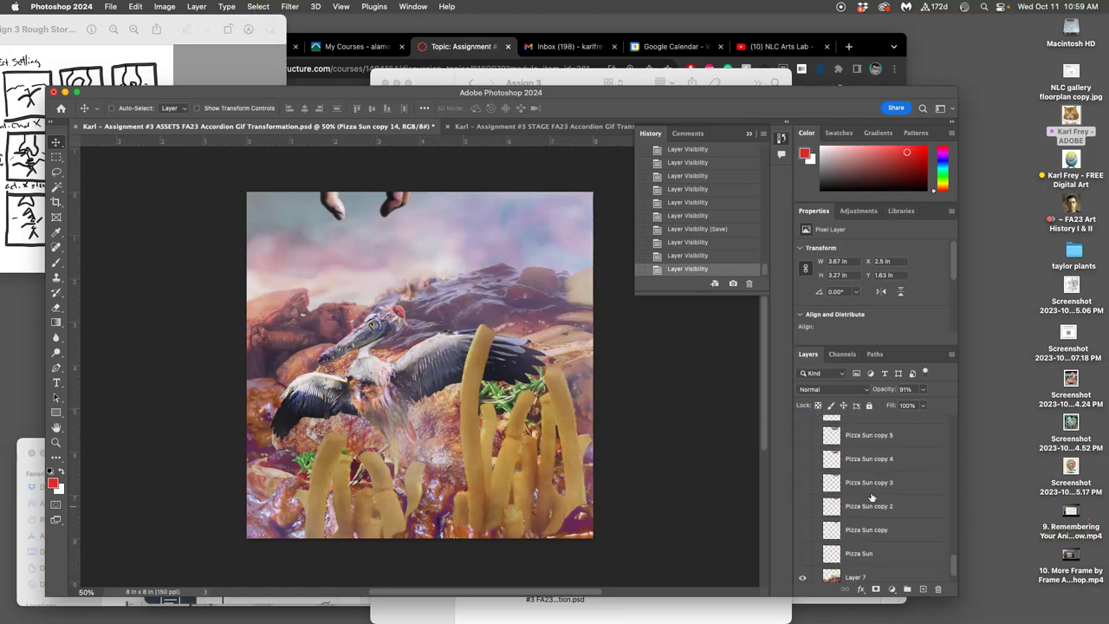
scroll(871, 496, down, 10)
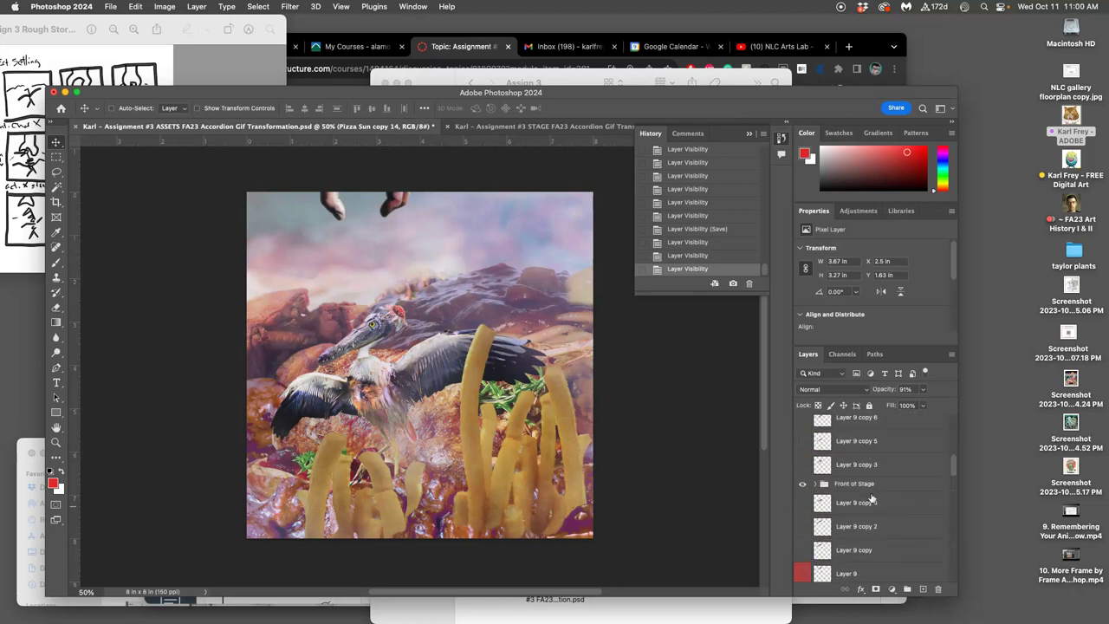
scroll(870, 498, down, 1)
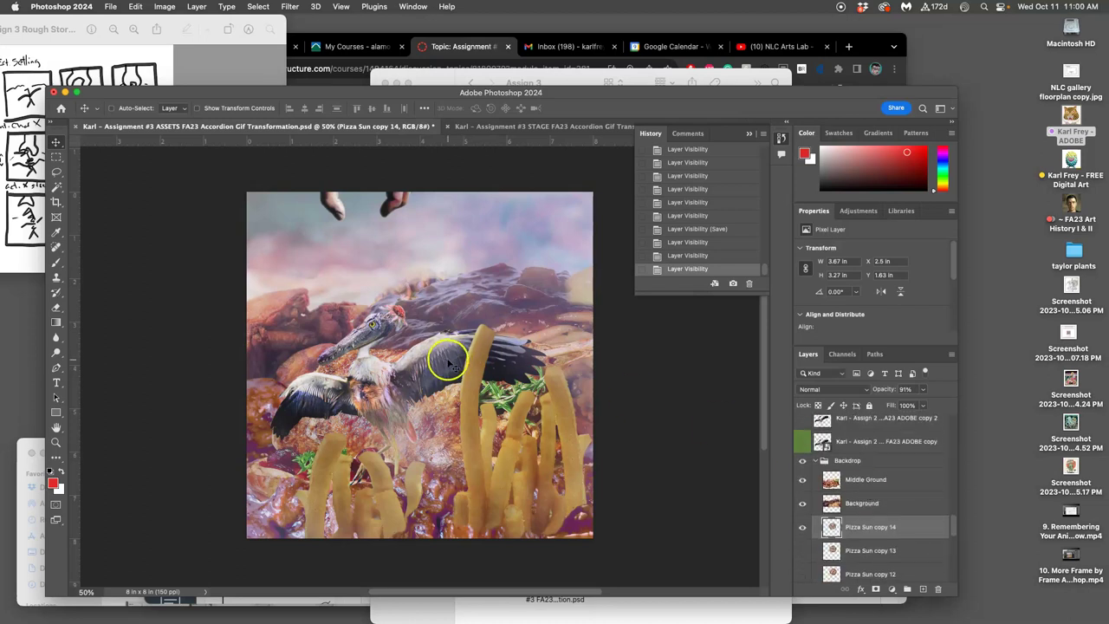
click(15, 227)
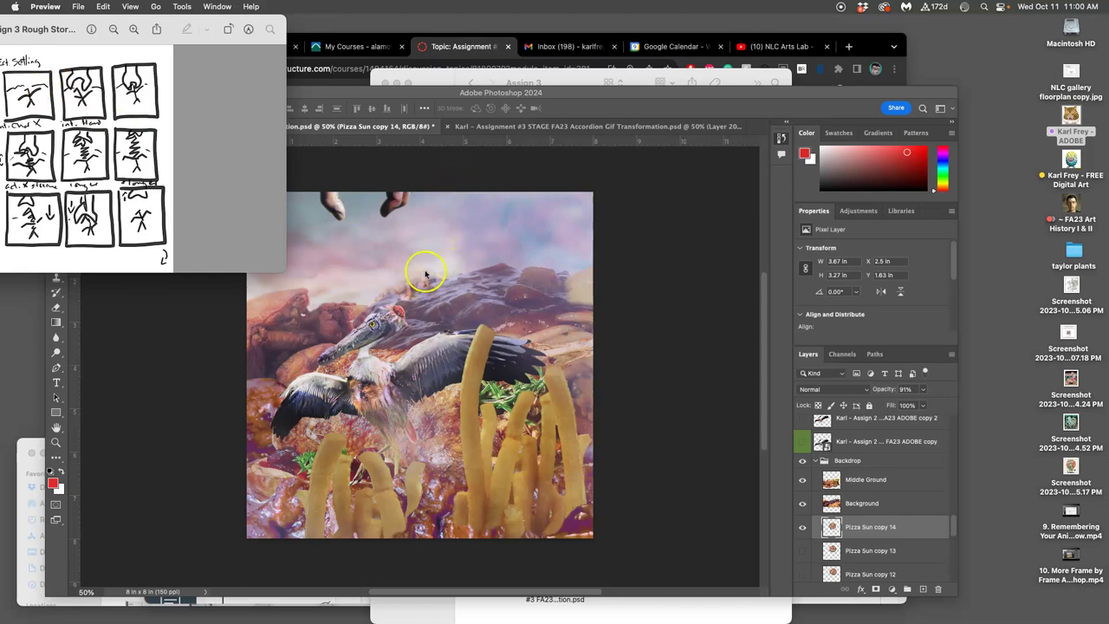
click(436, 174)
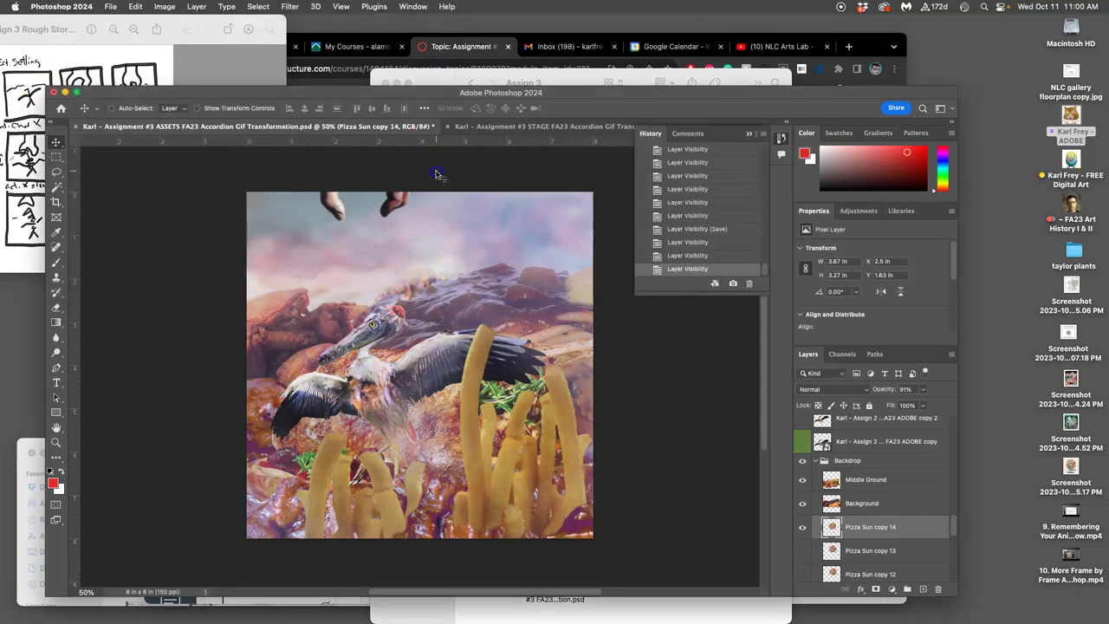
click(567, 128)
click(280, 128)
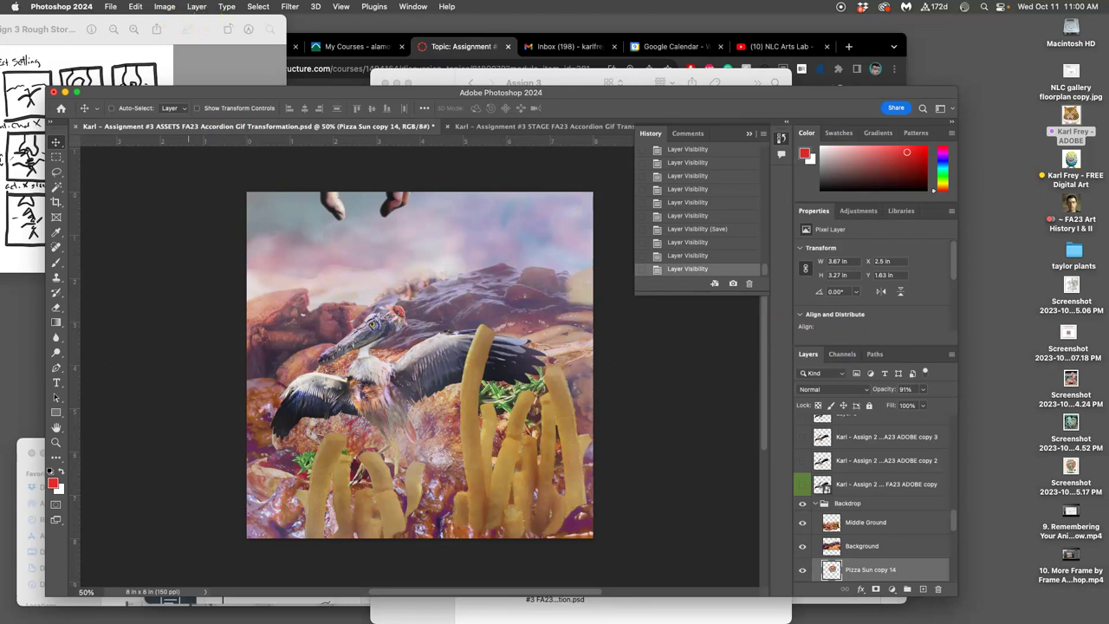
Flatten the ASSETS image, discarding hidden layers, and copy the whole canvas.
click(196, 7)
click(239, 442)
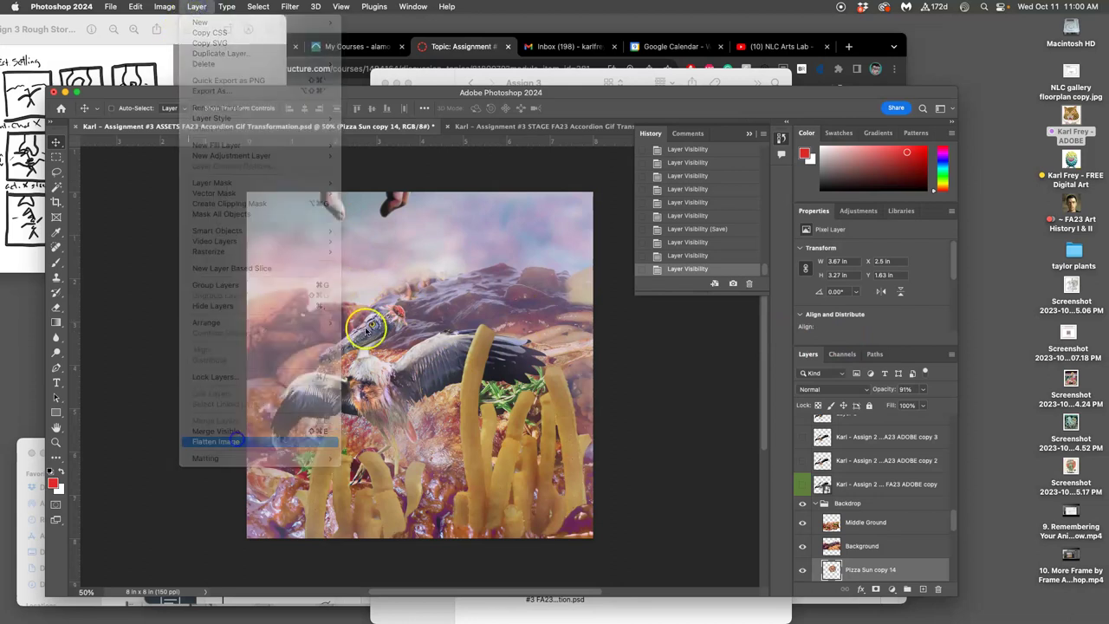
click(554, 218)
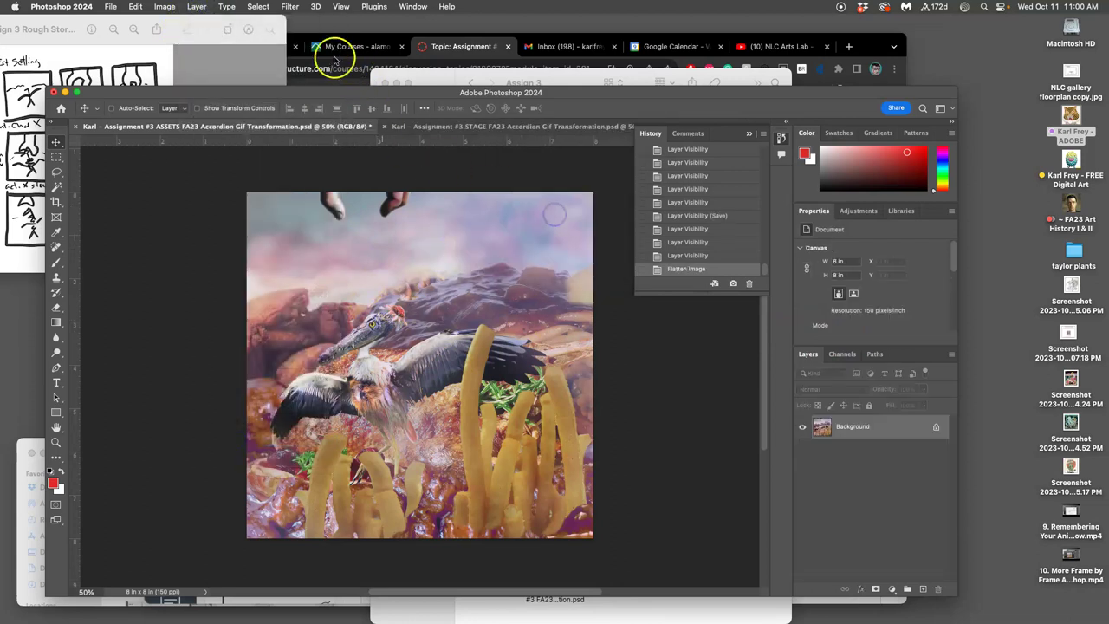
click(258, 7)
click(267, 22)
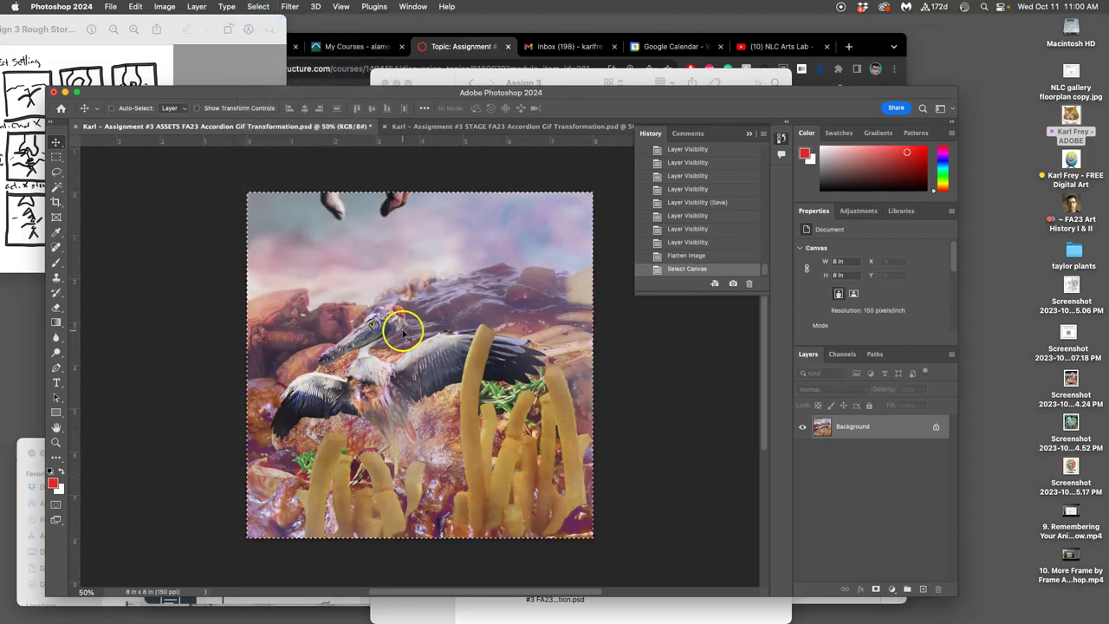
click(137, 7)
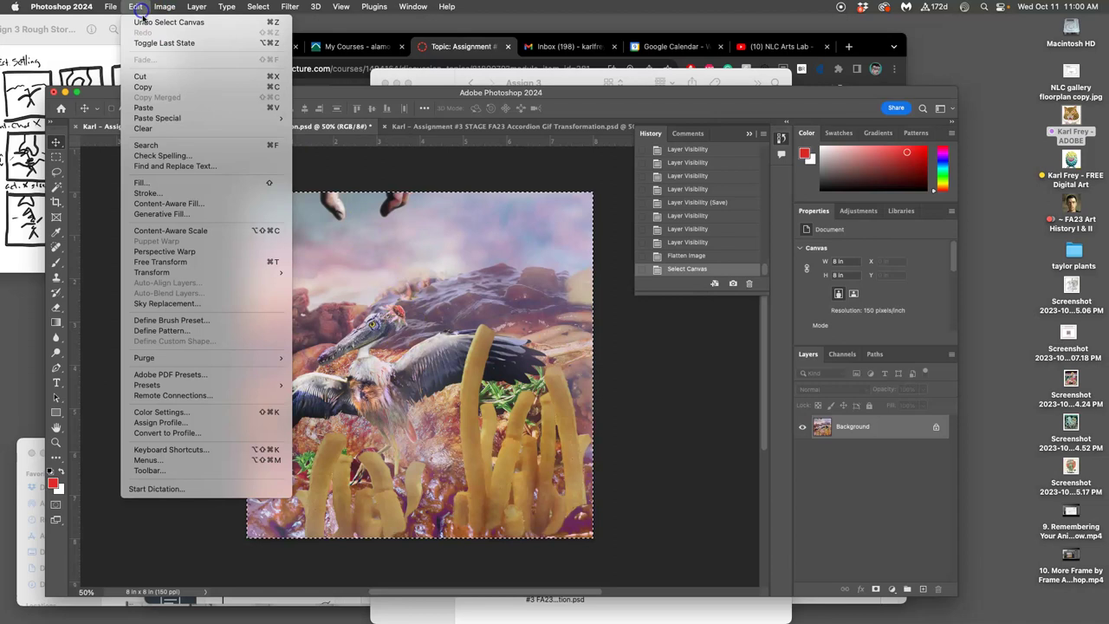
click(142, 87)
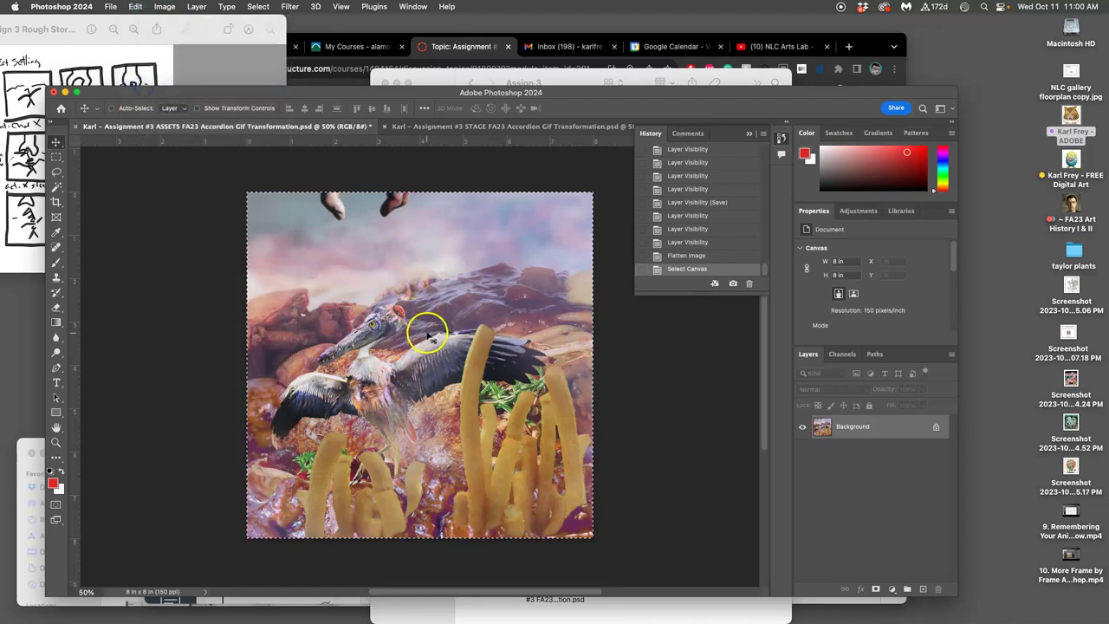
Revert ASSETS via History, paste into STAGE as Layer 21, and save.
click(698, 243)
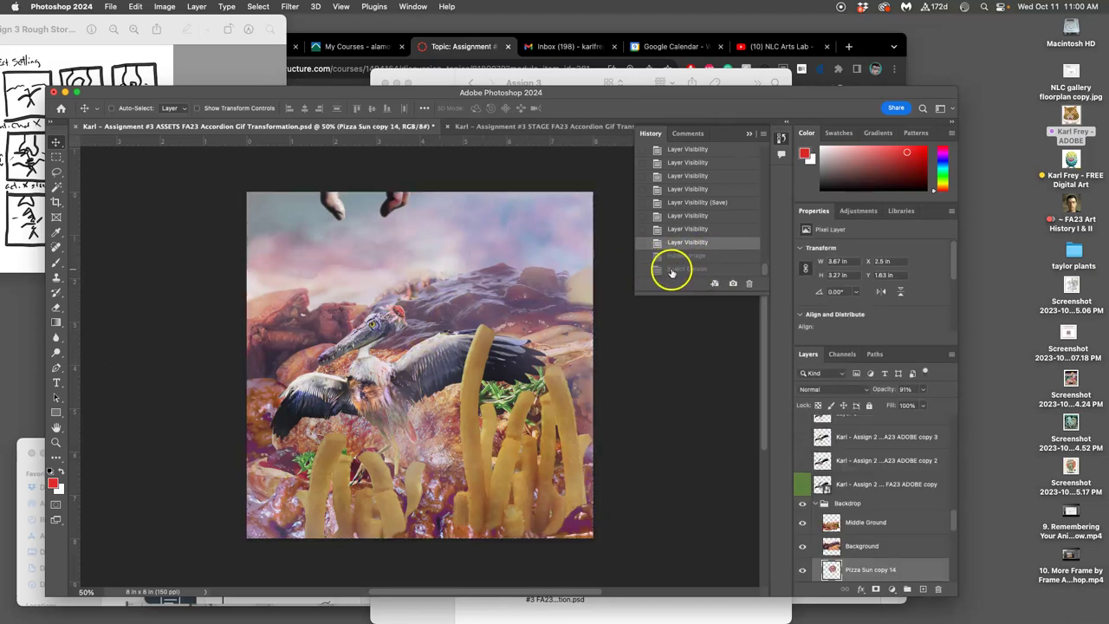
click(468, 127)
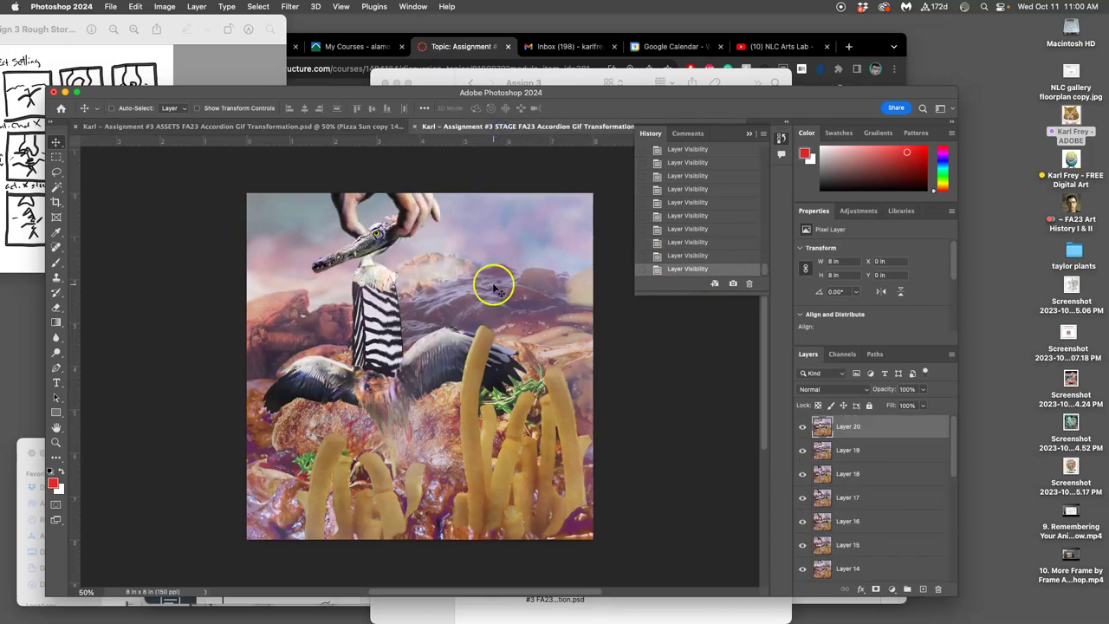
key(super+v)
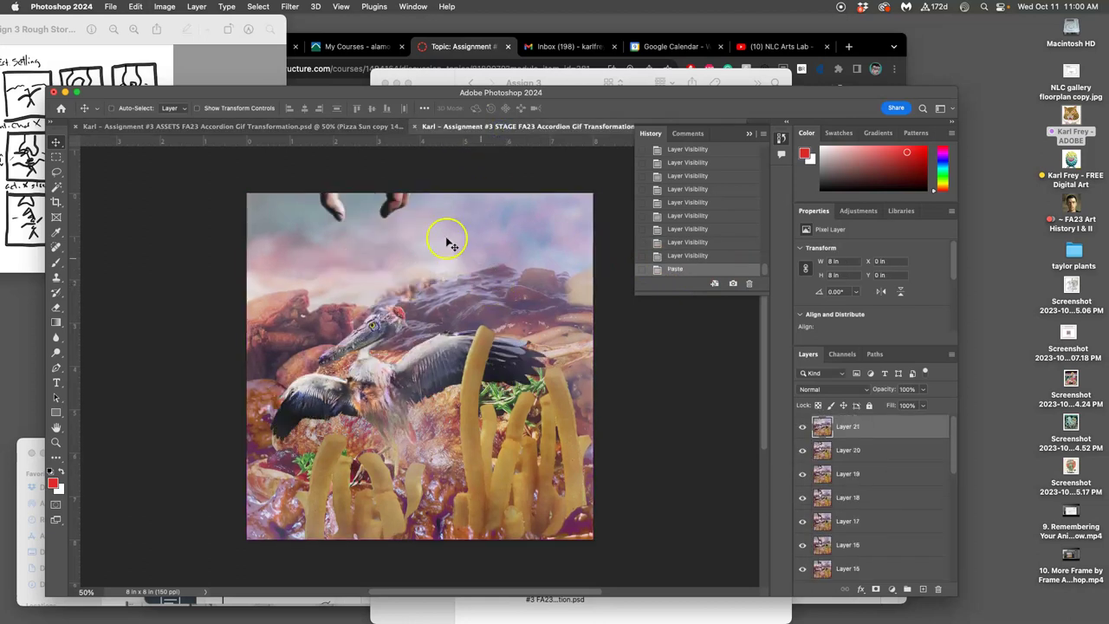
key(super+s)
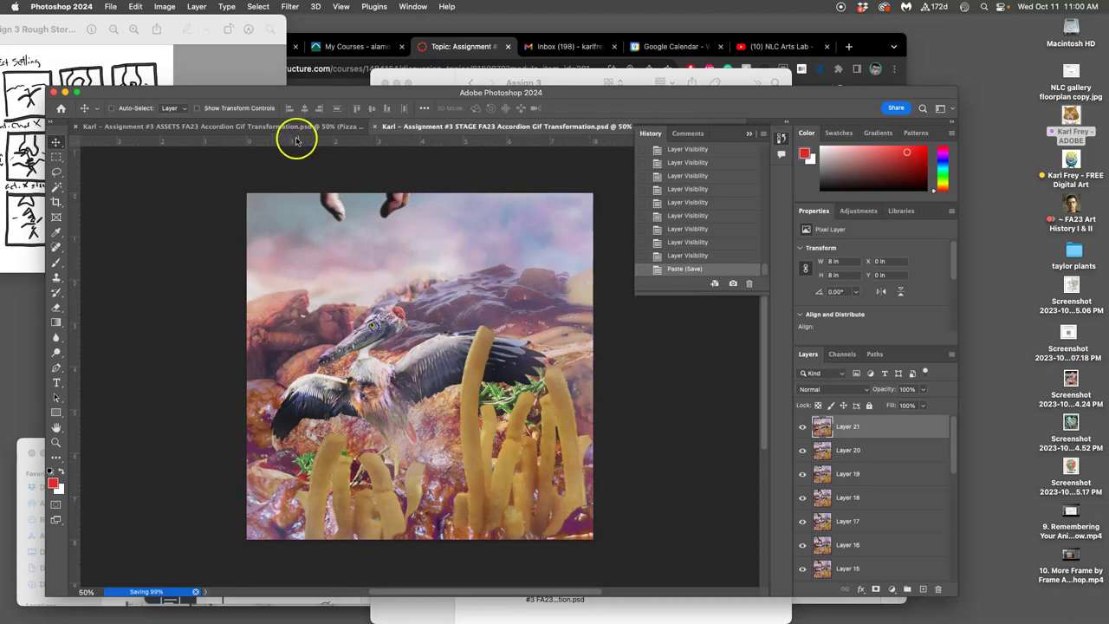
In ASSETS, hide the dark hands layer (copy 8) at the top of the canvas.
click(294, 128)
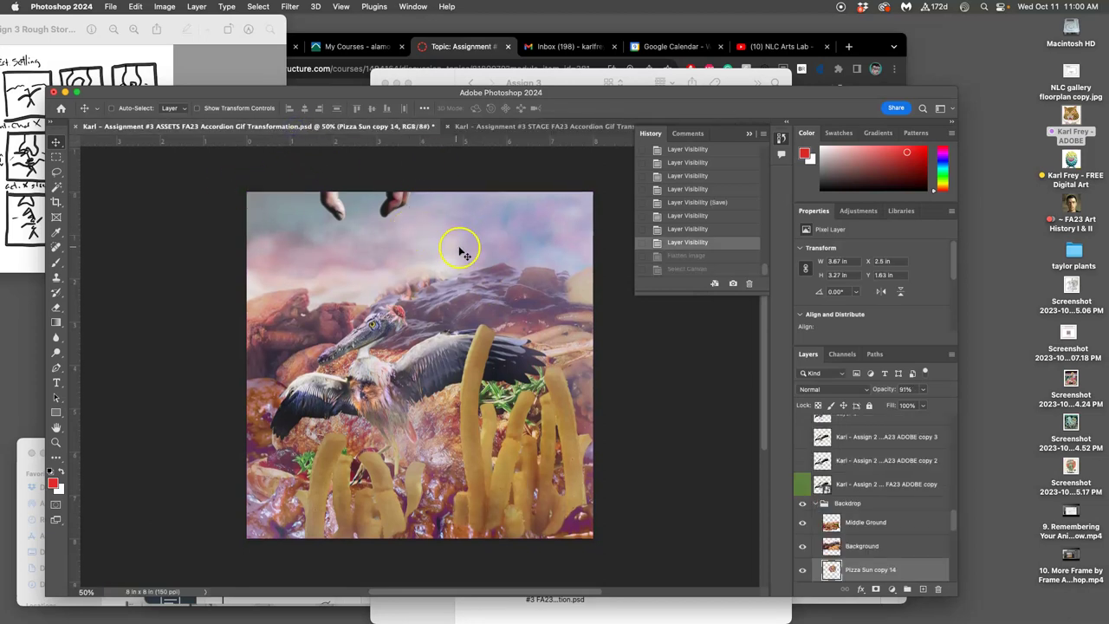
scroll(853, 452, up, 3)
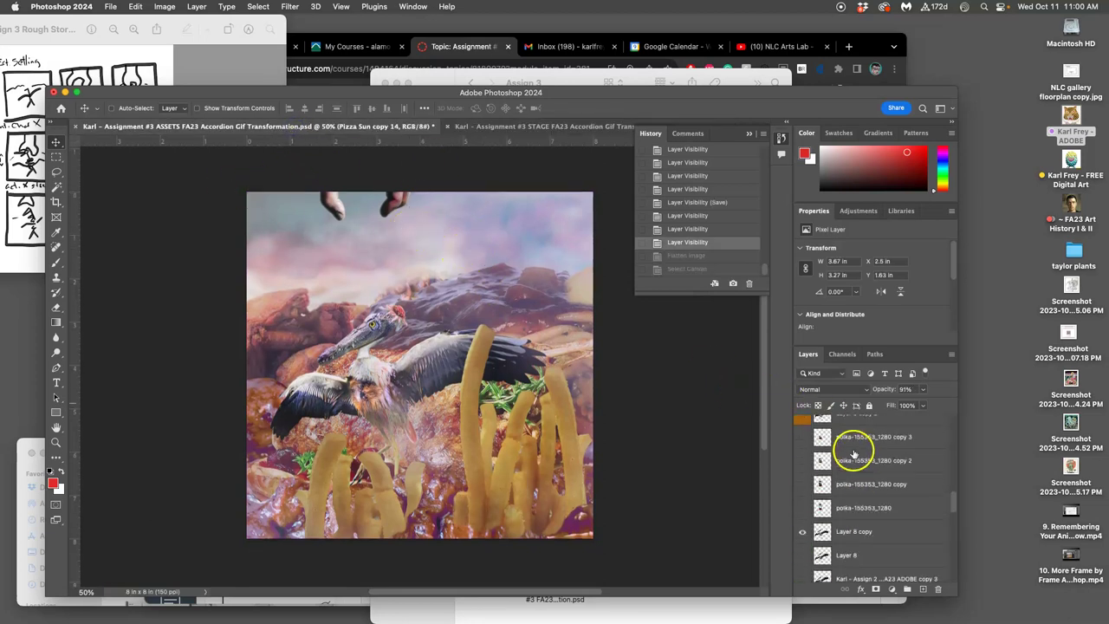
scroll(854, 453, up, 5)
click(802, 428)
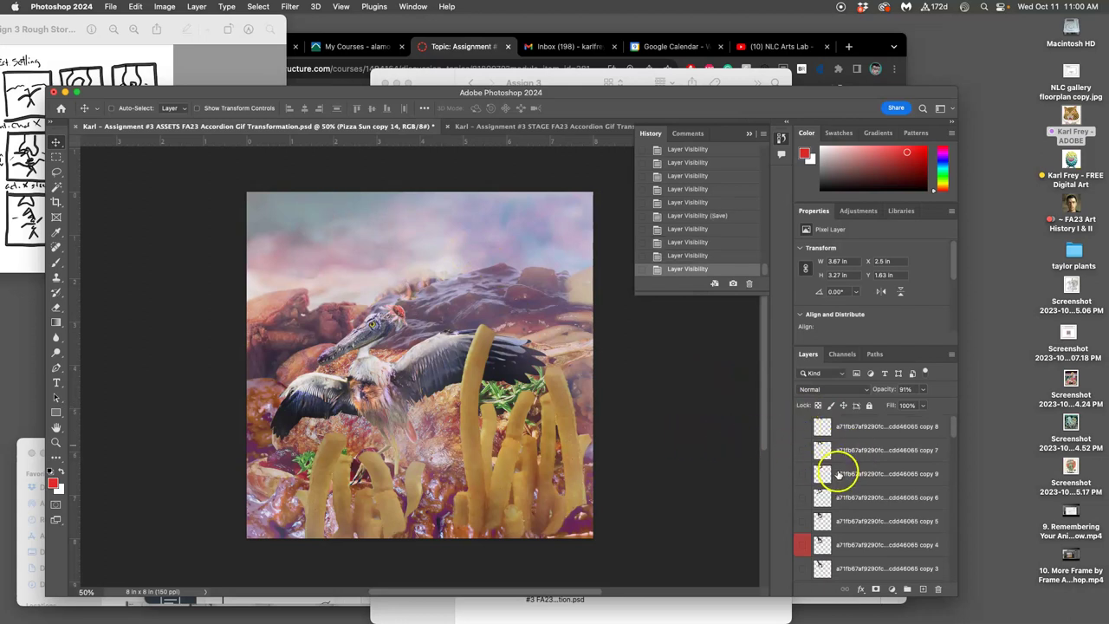
scroll(839, 474, down, 10)
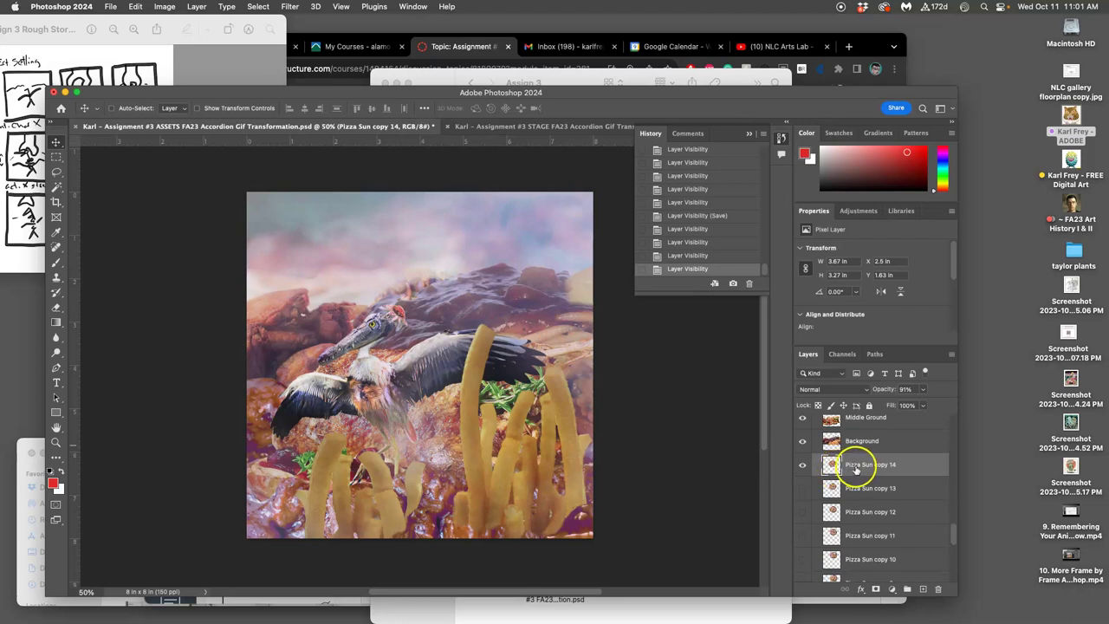
Duplicate Pizza Sun as copy 15 and shift it near the mountain top, comparing copies 14 and 13.
key(super+j)
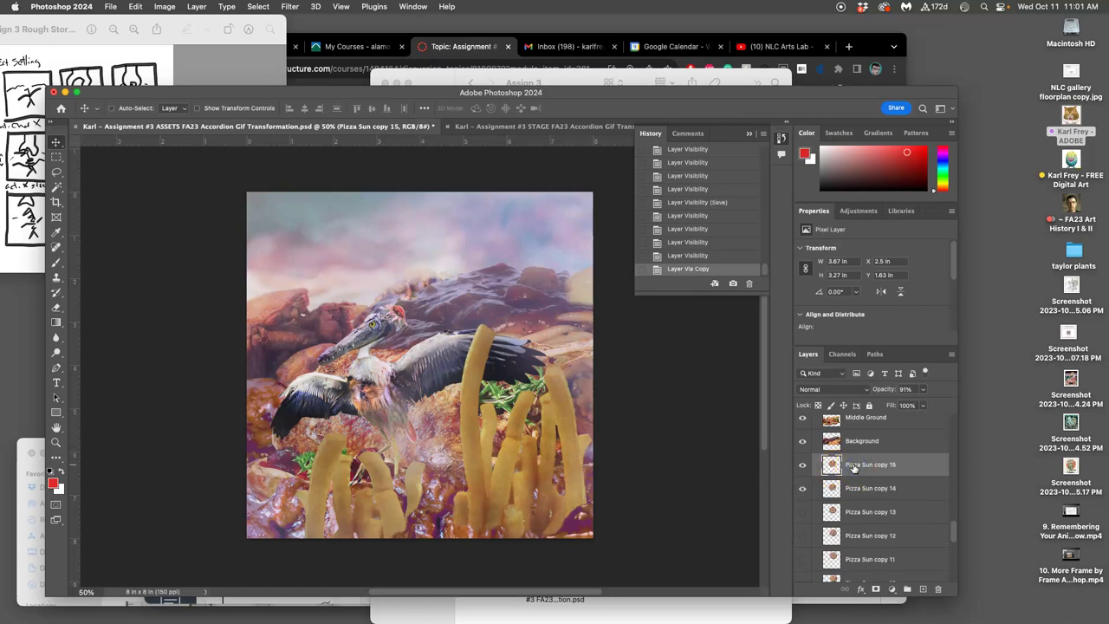
click(803, 489)
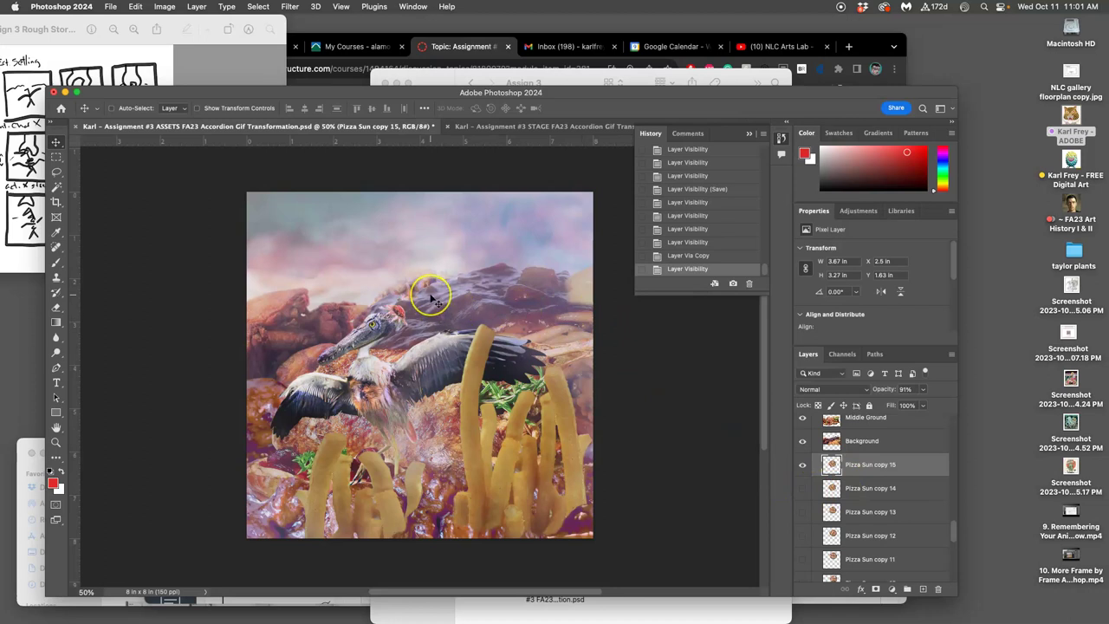
key(super+semicolon)
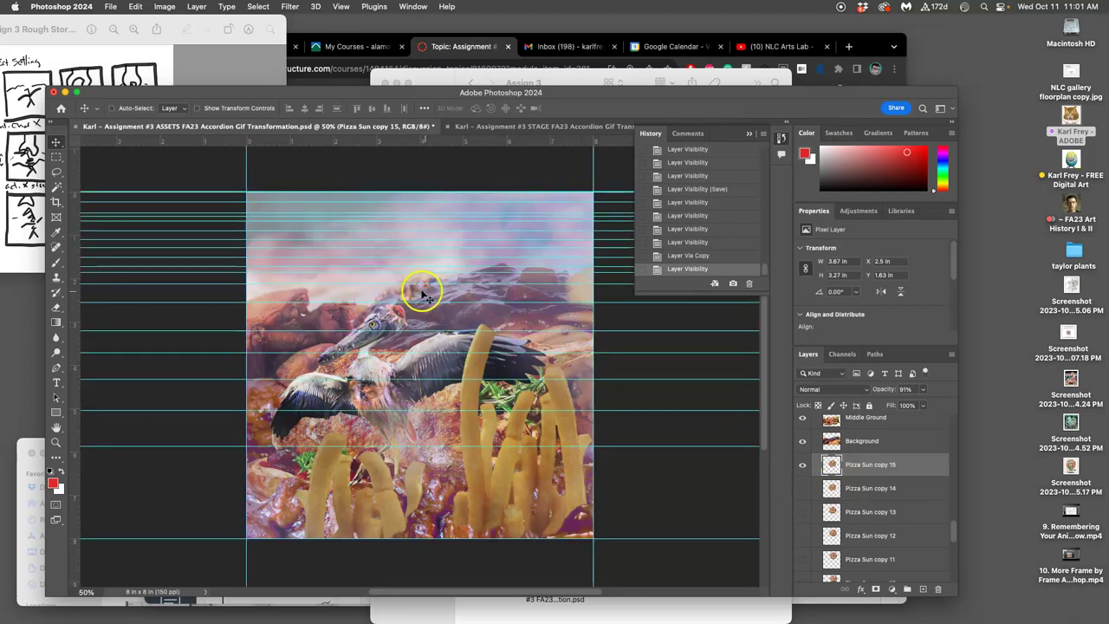
drag(417, 295, 408, 305)
click(803, 489)
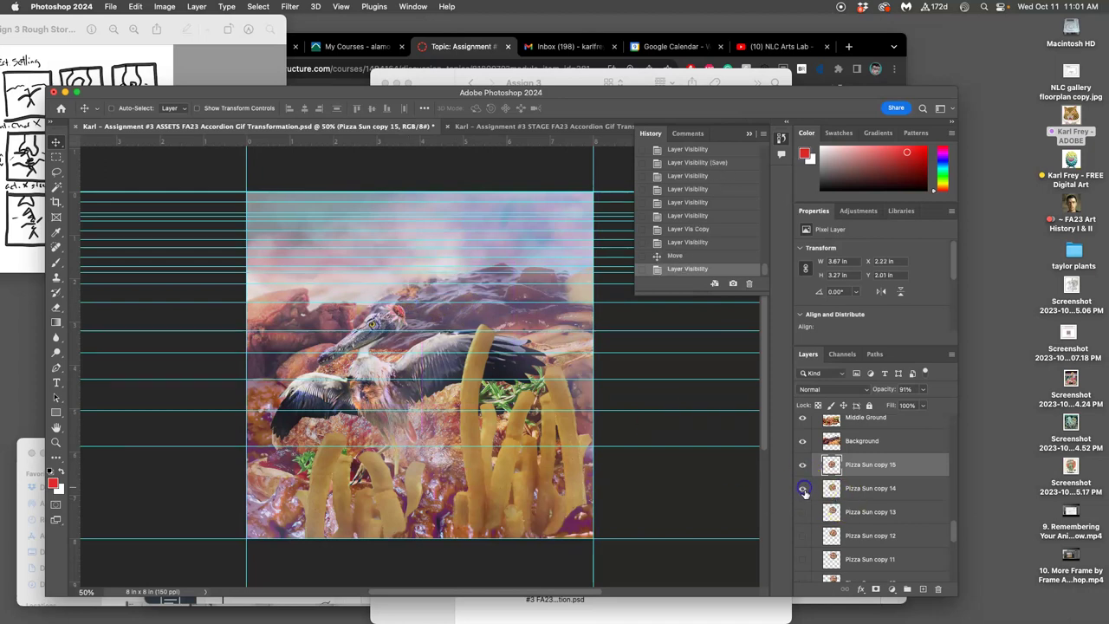
click(803, 513)
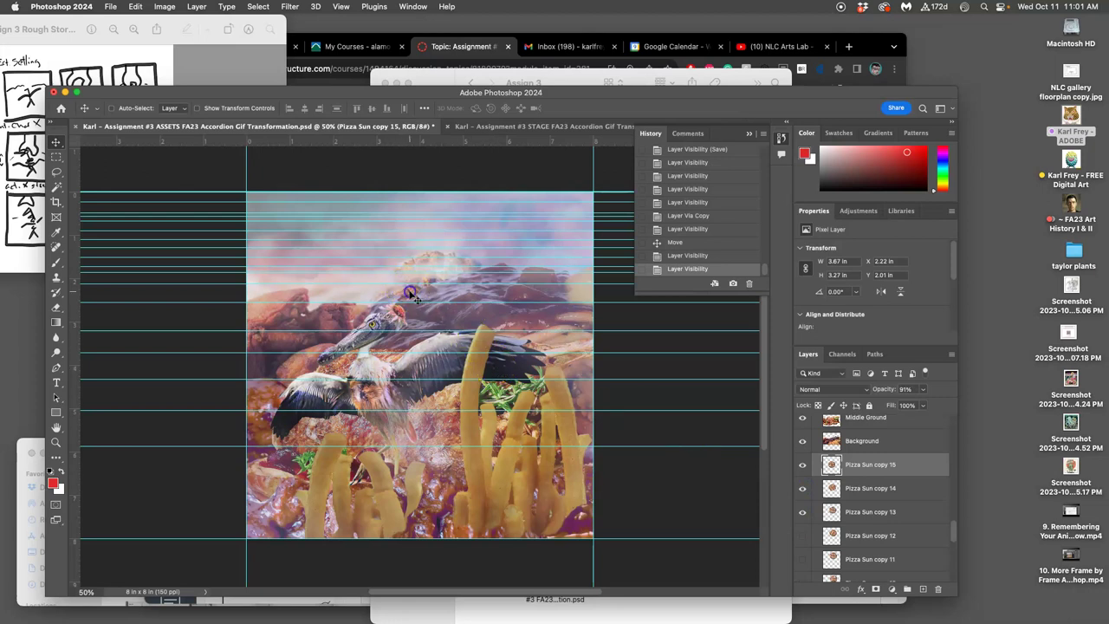
drag(406, 292, 418, 293)
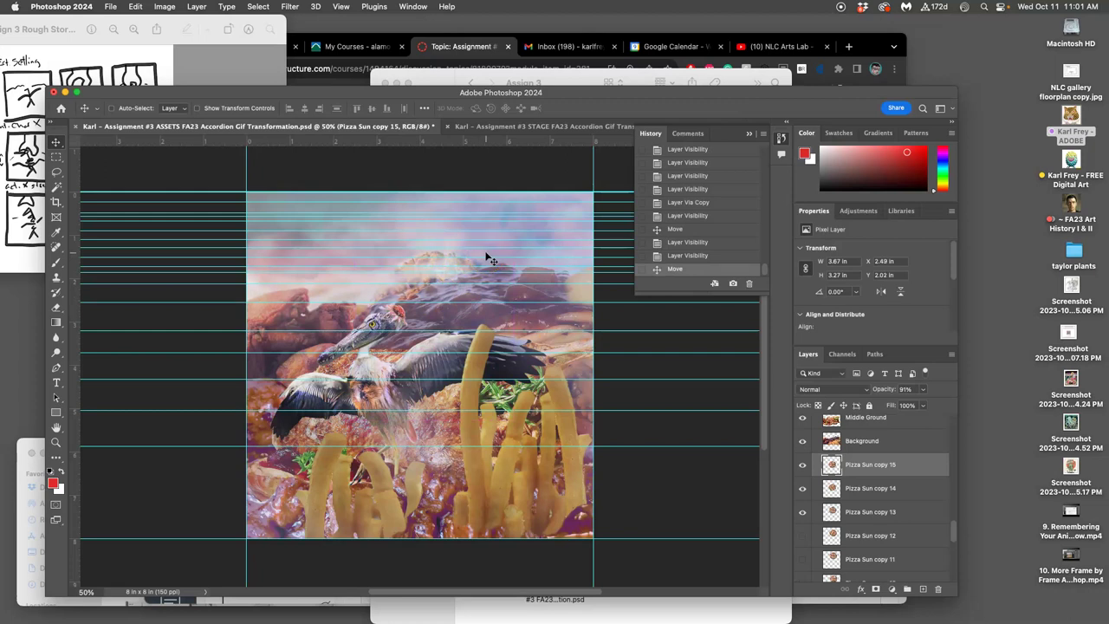
click(802, 488)
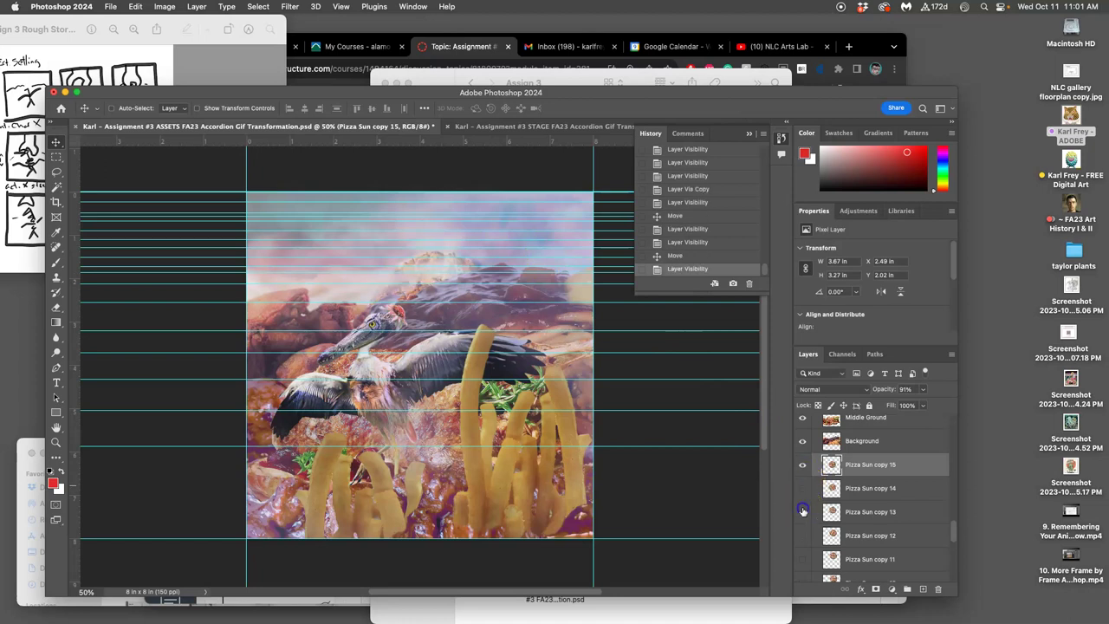
click(803, 512)
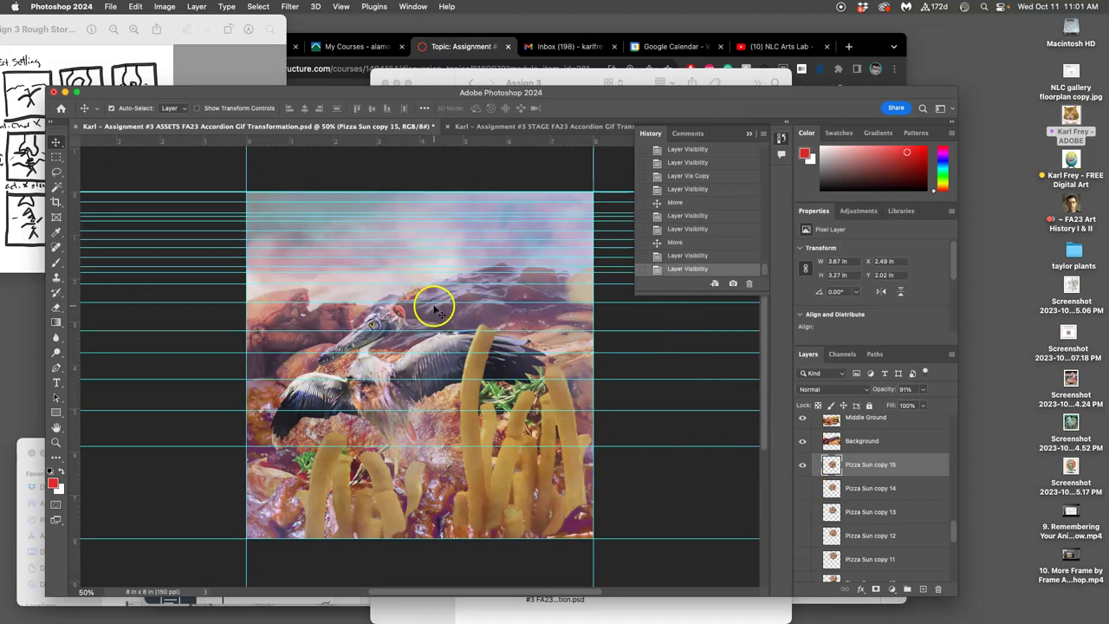
key(super+semicolon)
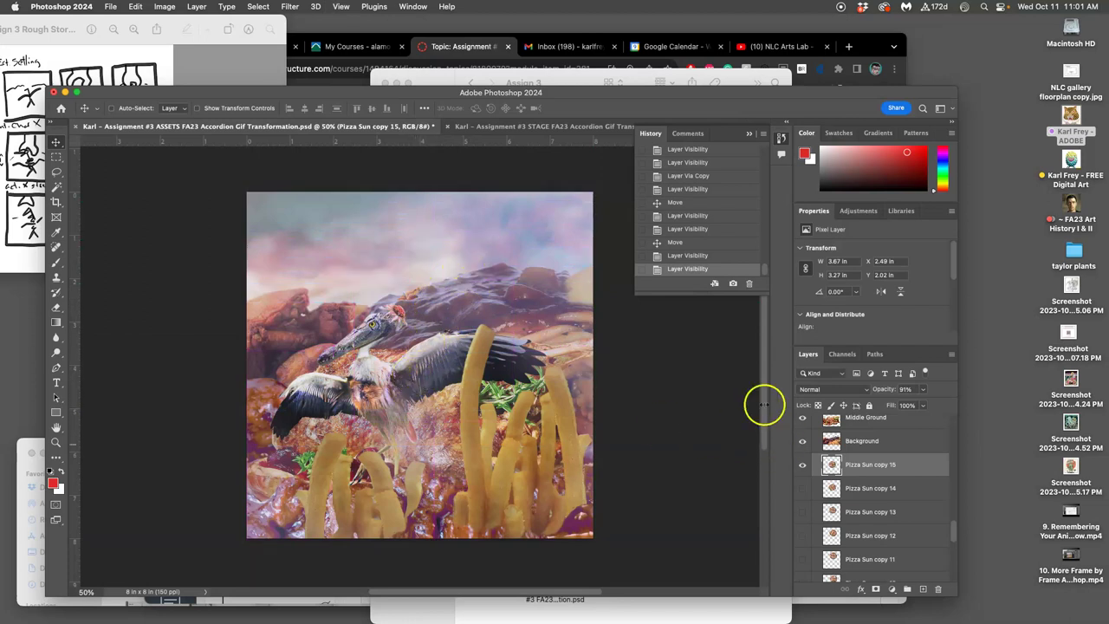
Hide Layer 8 and Layer 8 copy and show copy 3 for the next bird pose.
click(568, 127)
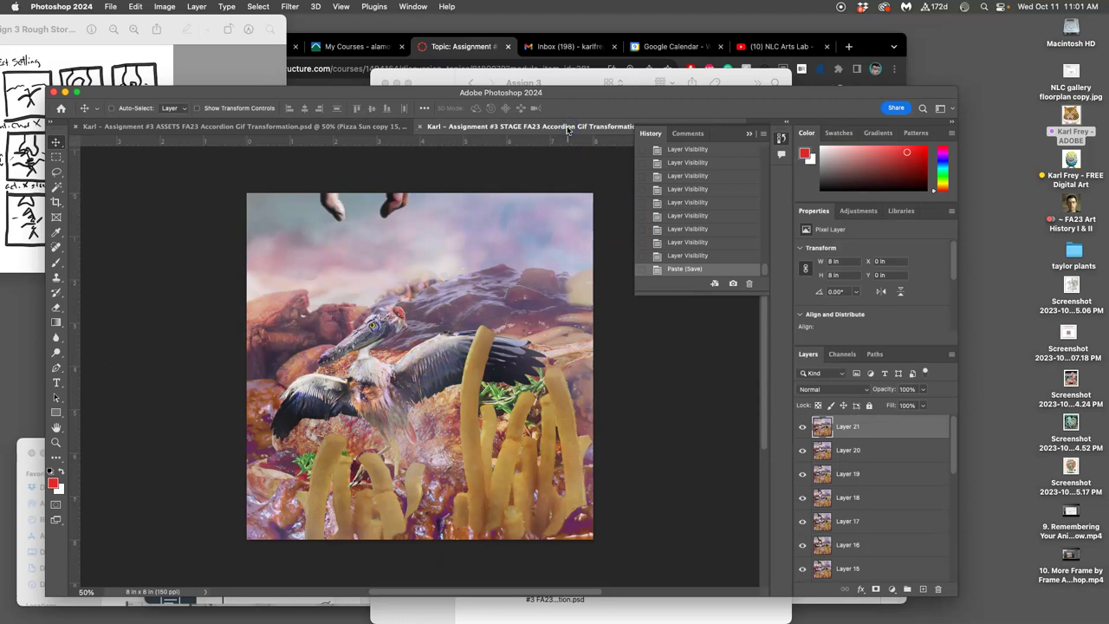
click(343, 128)
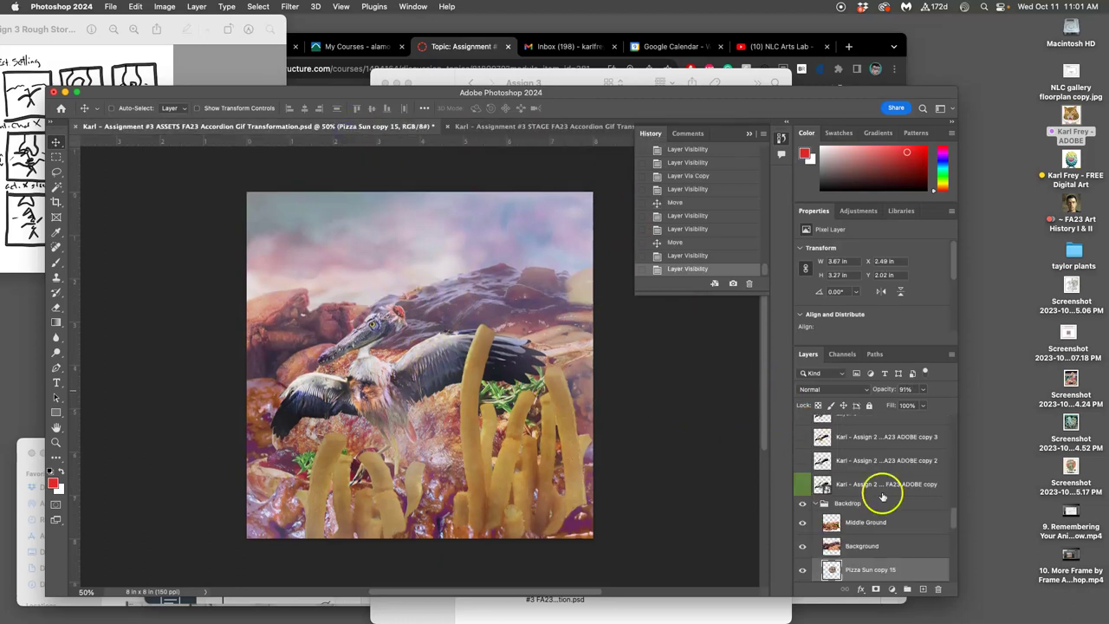
scroll(836, 464, up, 3)
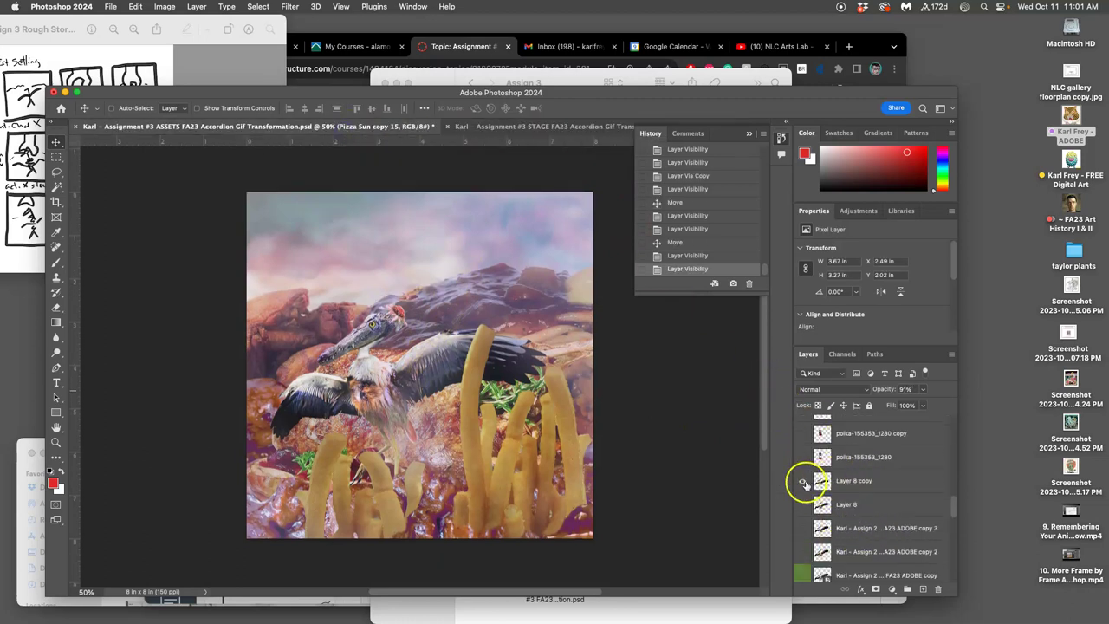
click(803, 482)
click(803, 482)
click(803, 504)
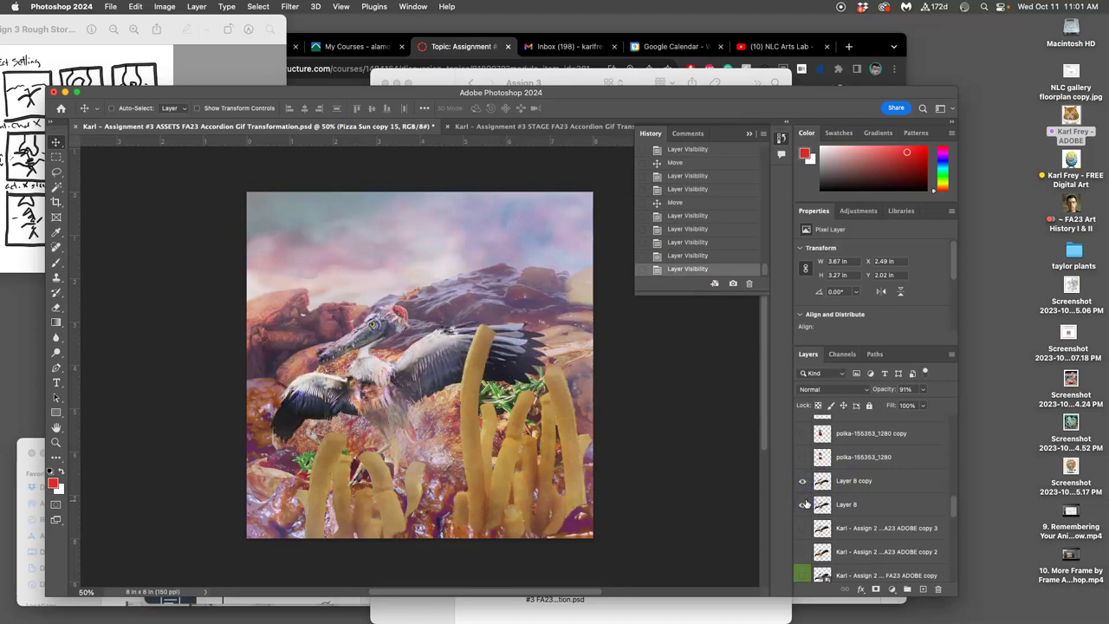
click(804, 483)
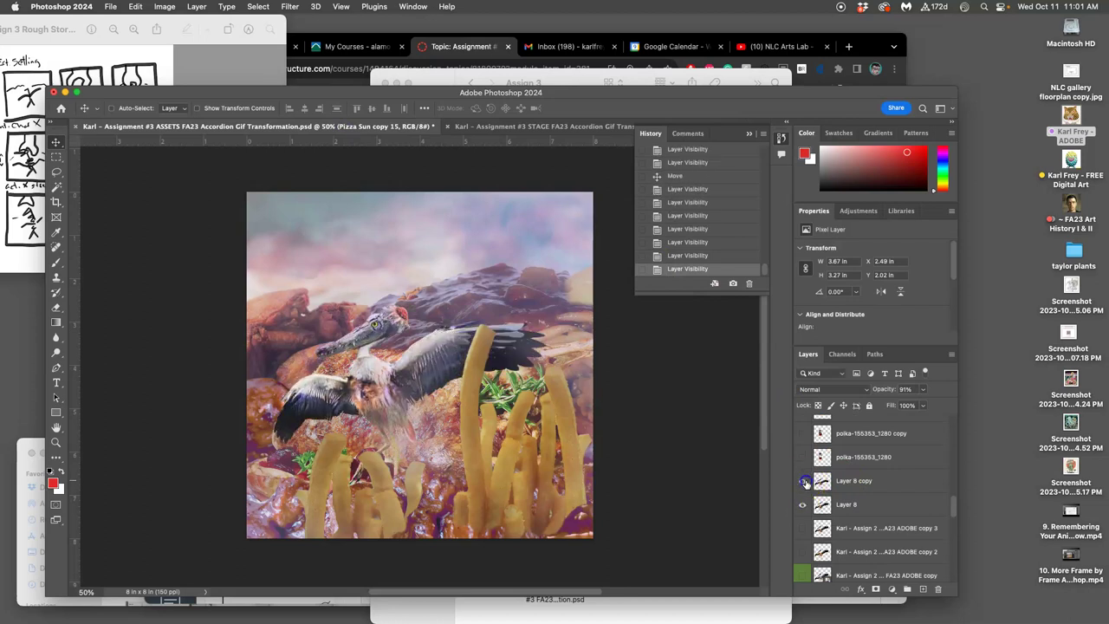
click(803, 528)
click(802, 483)
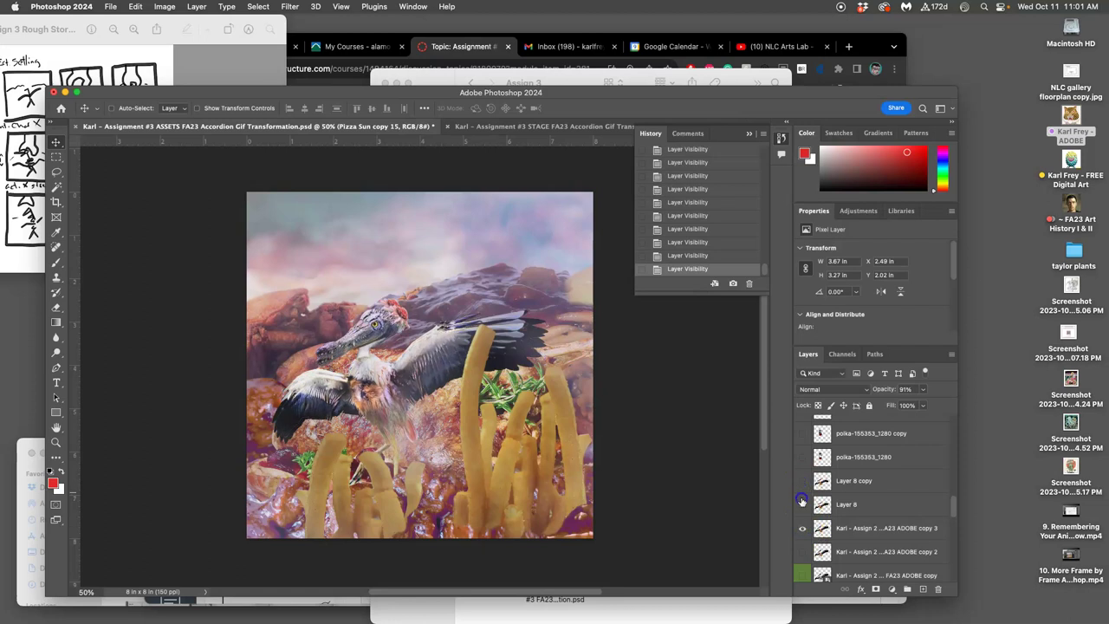
click(802, 504)
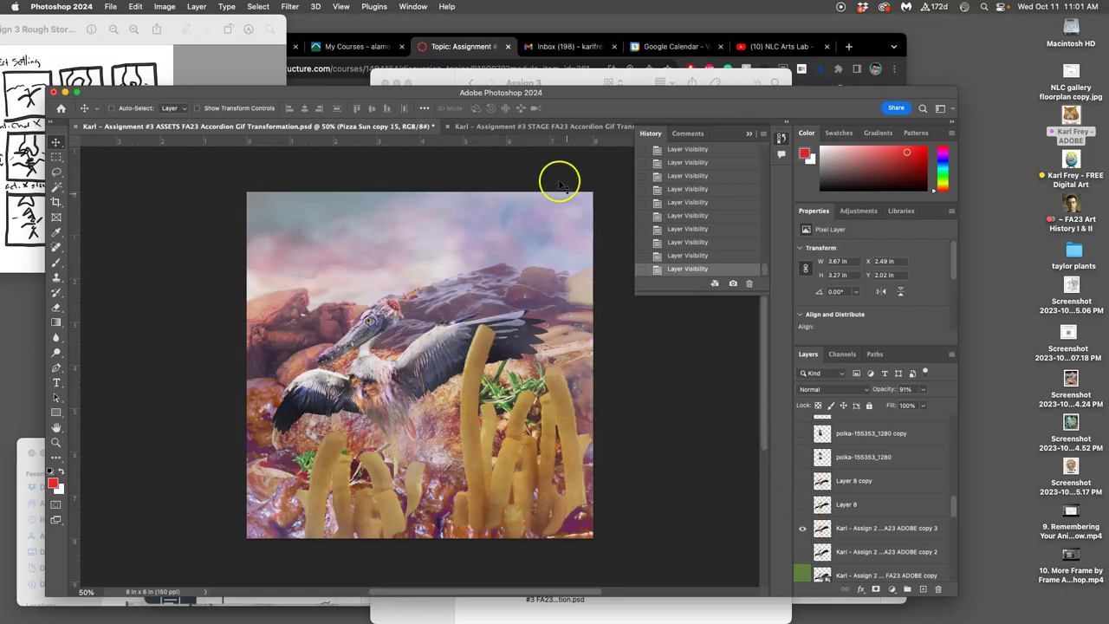
click(542, 128)
click(364, 127)
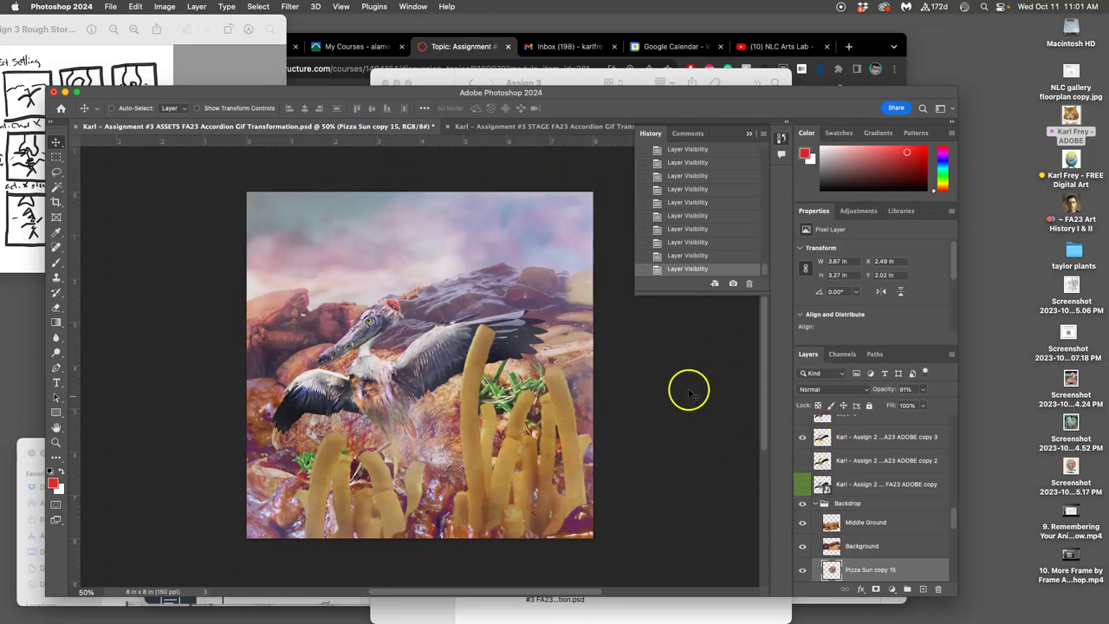
Copy the flattened ASSETS frame into STAGE as Layer 22, restore ASSETS layers, and save.
click(189, 8)
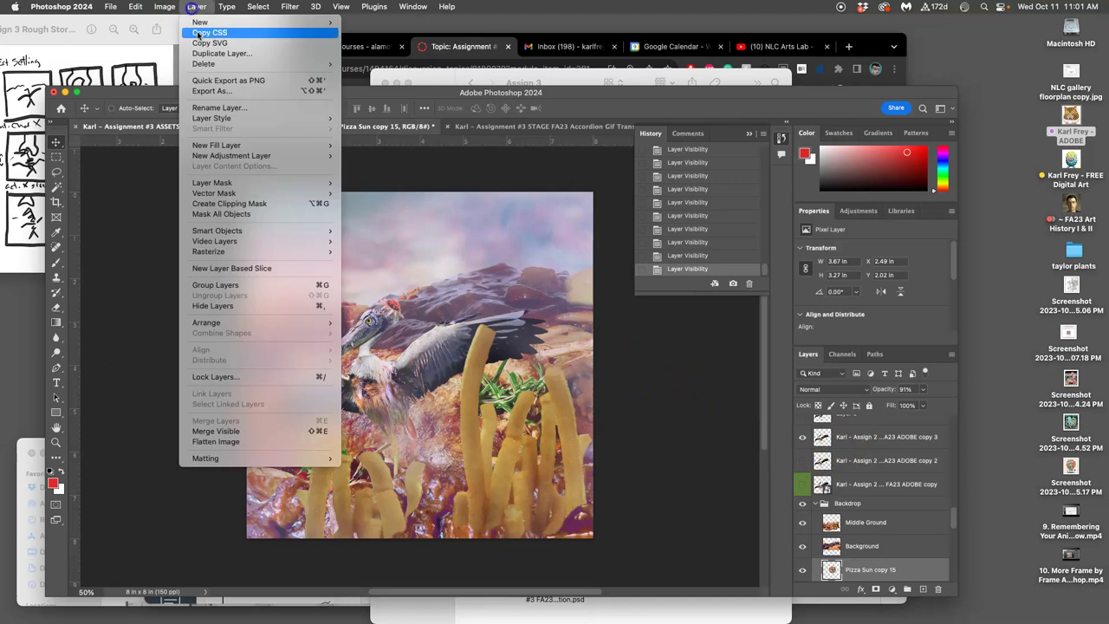
click(229, 438)
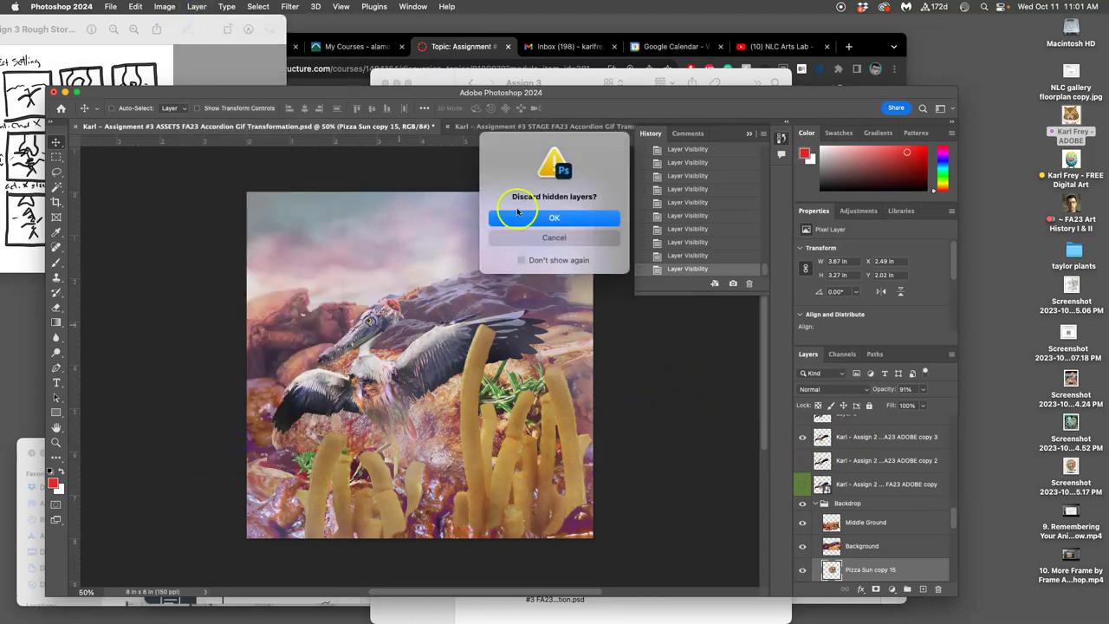
click(536, 219)
key(super+a)
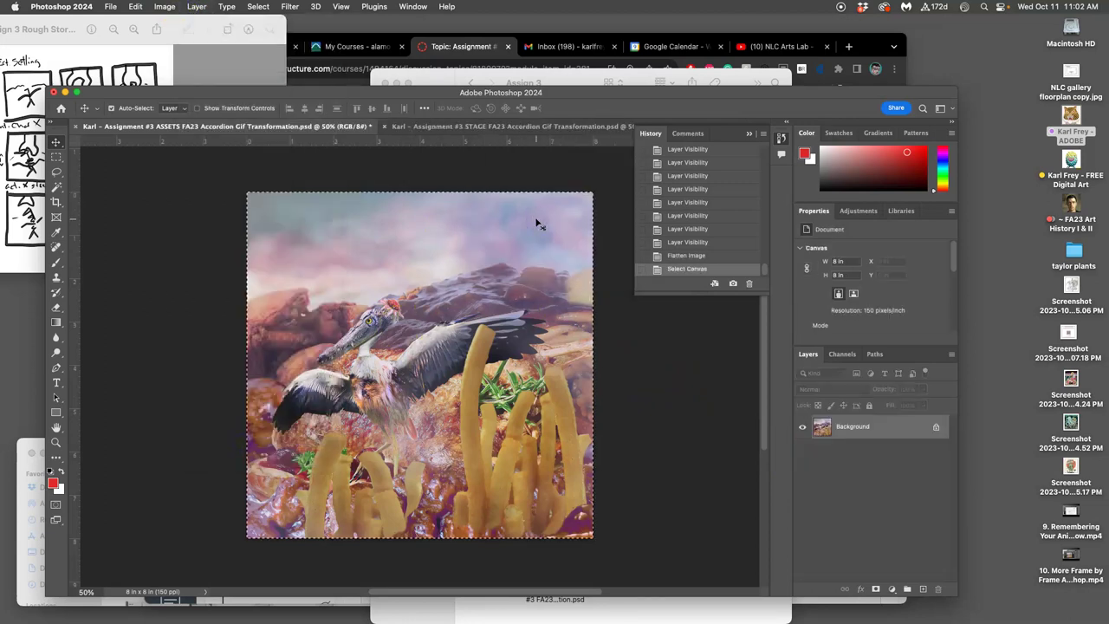
key(super+c)
key(ctrl+Tab)
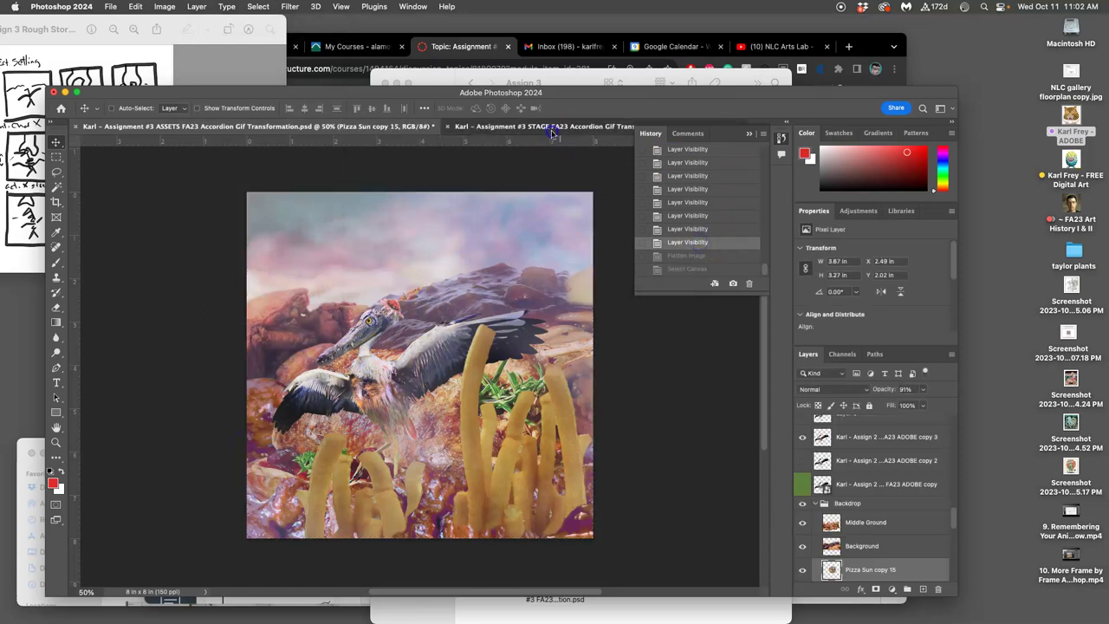
key(super+v)
key(super+v)
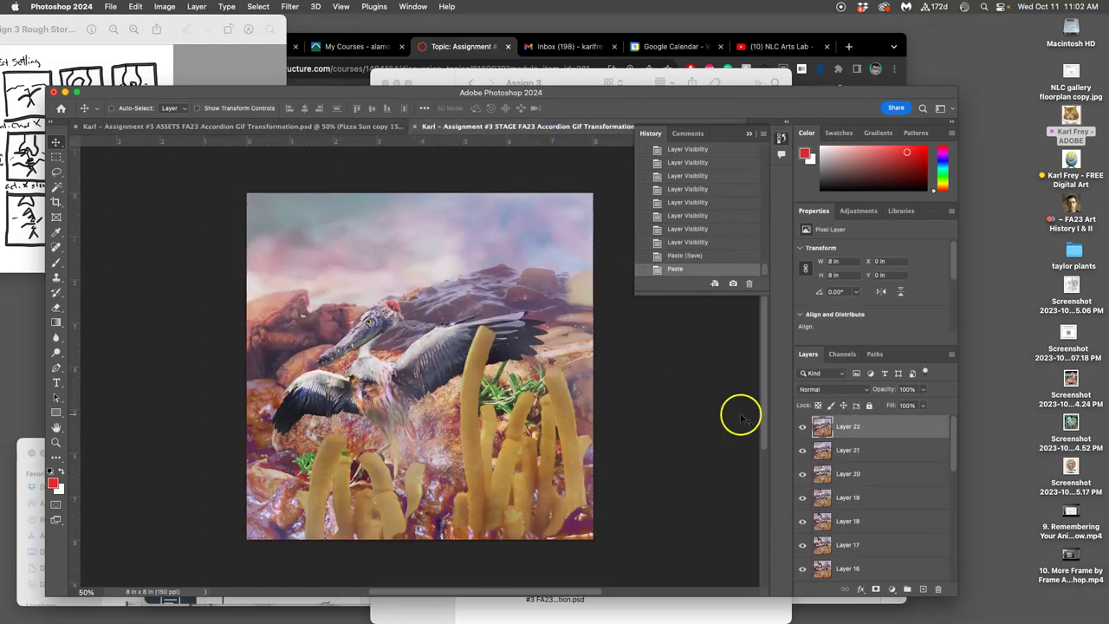
key(super+s)
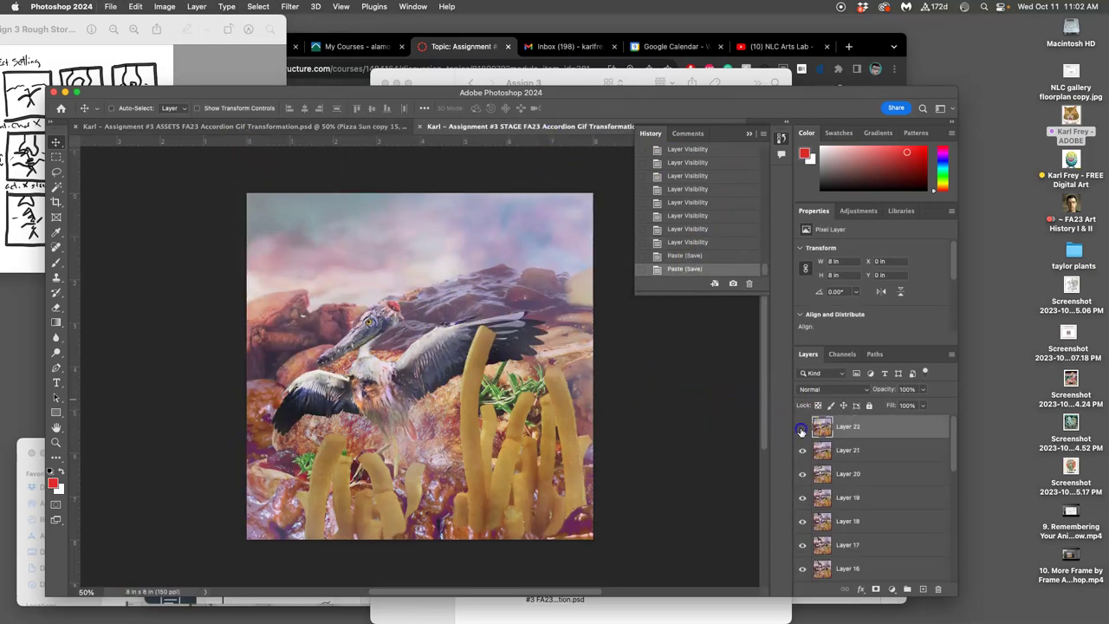
Flip Layers 22 and 21 off and on in STAGE to preview the zebra-neck frame.
click(802, 426)
click(802, 450)
click(803, 474)
click(803, 474)
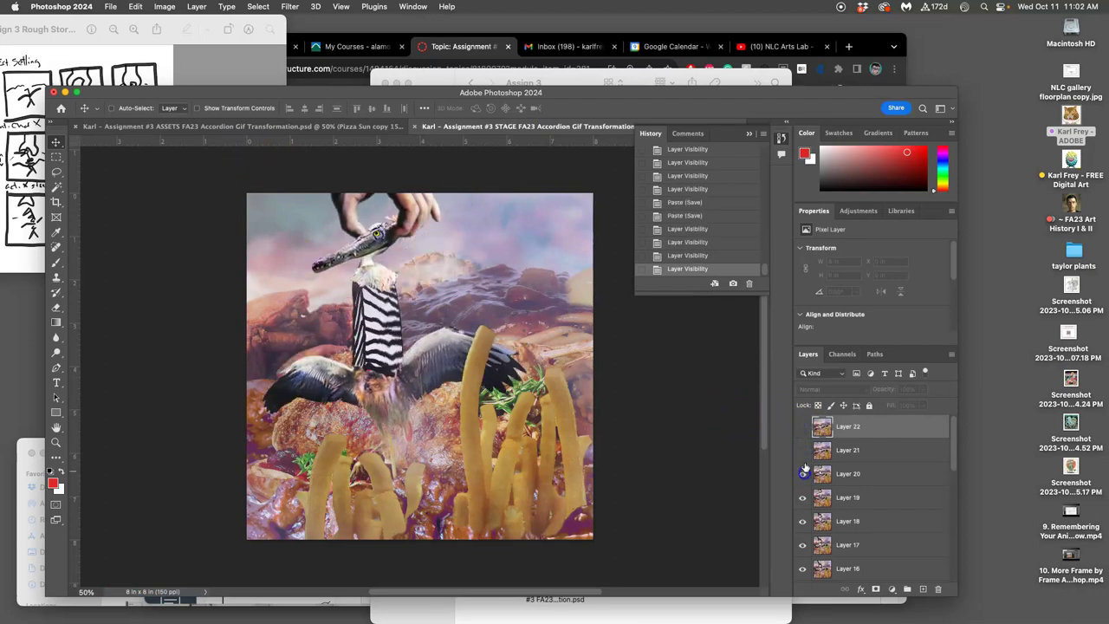
click(803, 447)
click(802, 446)
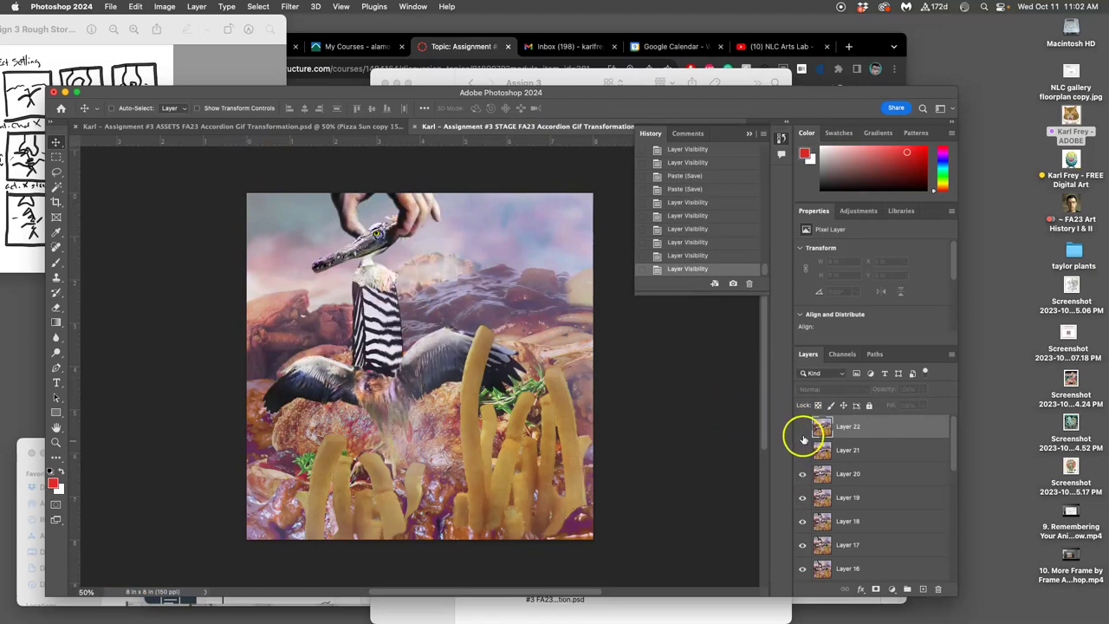
click(802, 447)
click(802, 432)
Step back through Layers 22, 21 and 20, then turn them all back on.
click(802, 430)
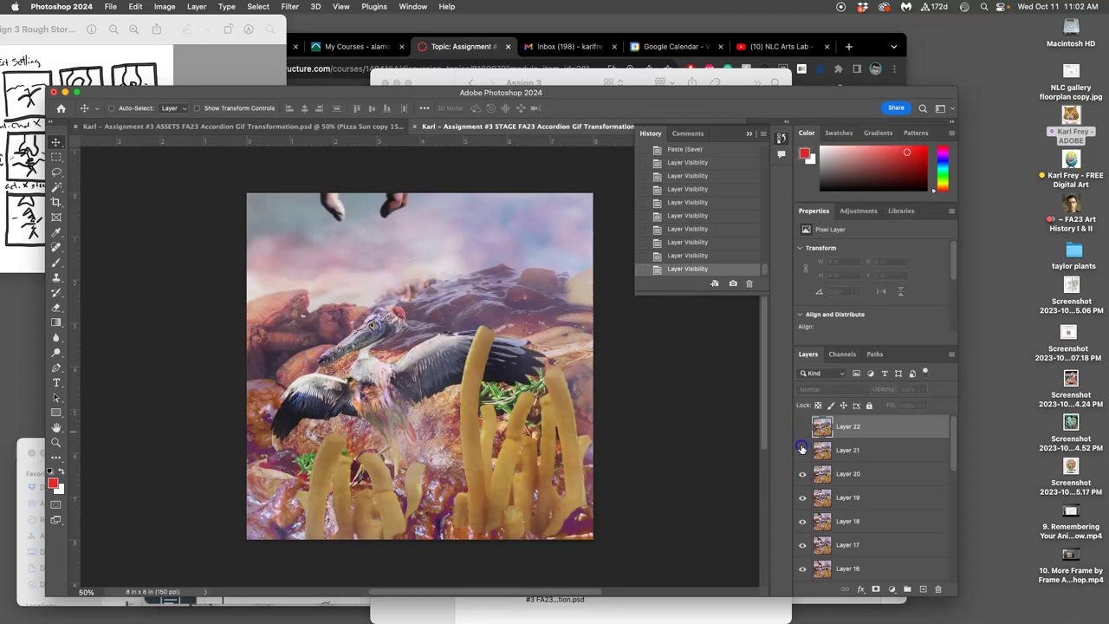
click(802, 449)
click(803, 474)
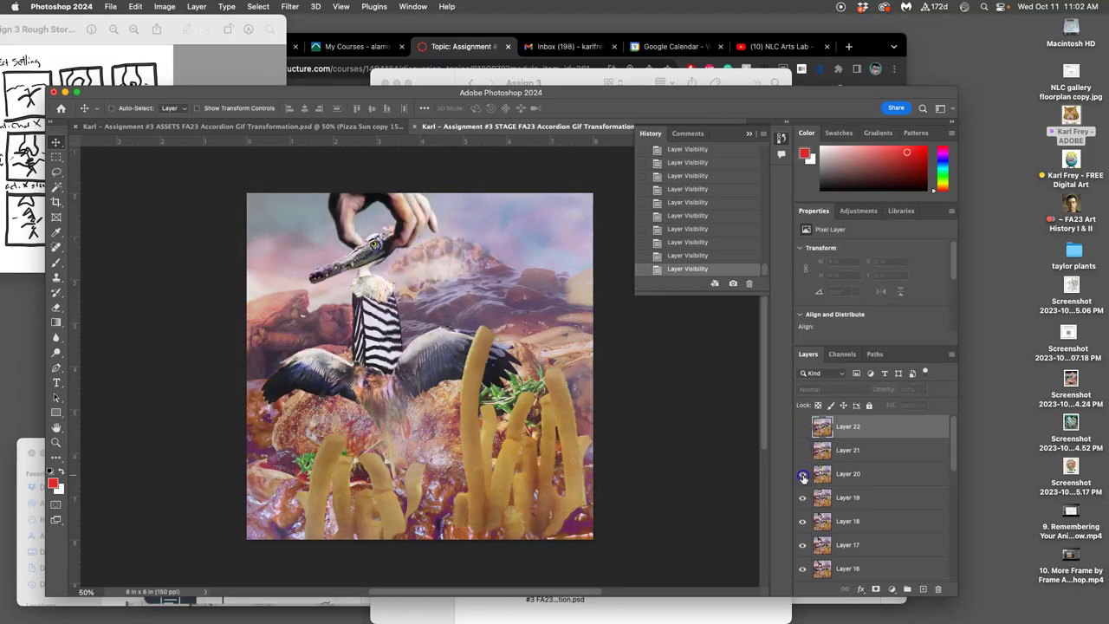
click(802, 474)
click(803, 449)
click(803, 430)
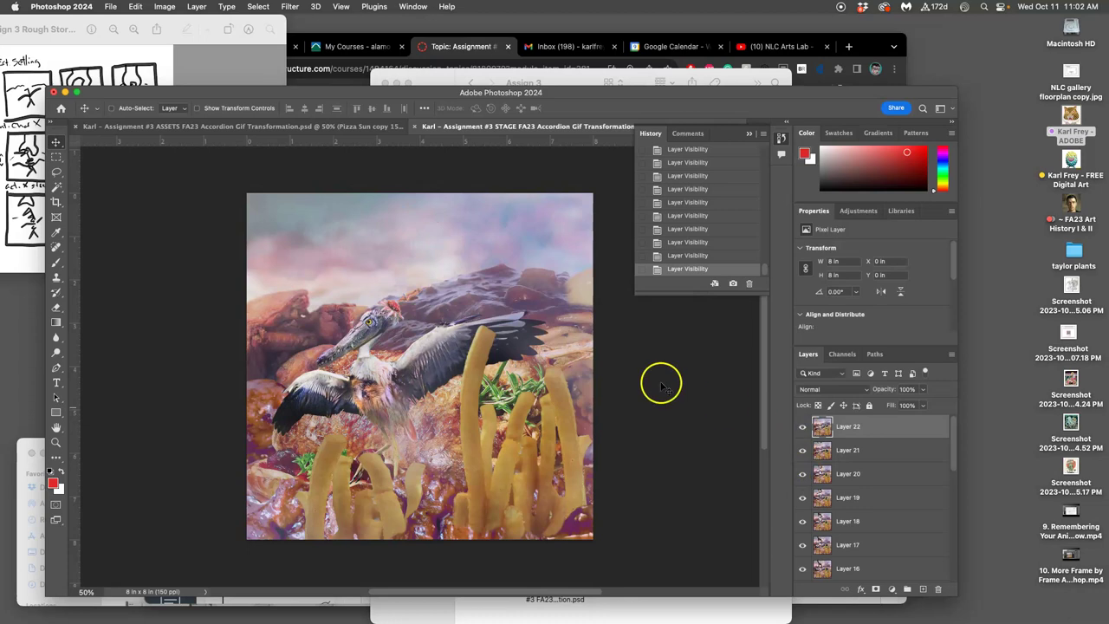
Step down through Layers 22 to 18, restore every frame, and return to ASSETS.
click(801, 427)
click(802, 450)
click(802, 474)
click(801, 498)
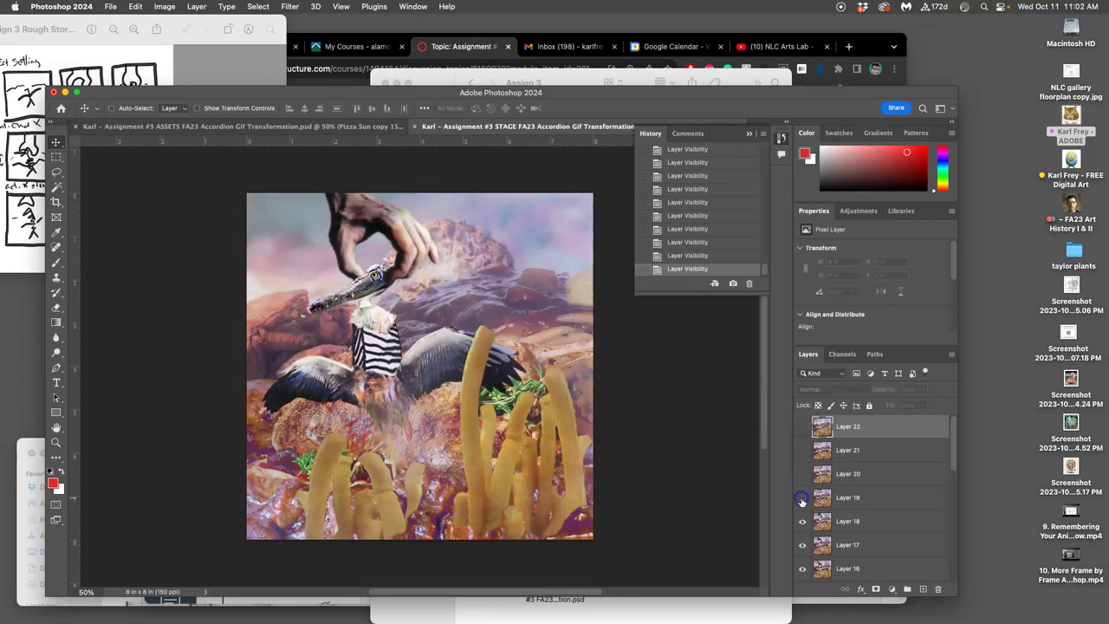
click(803, 524)
click(802, 522)
click(801, 498)
click(801, 474)
click(801, 450)
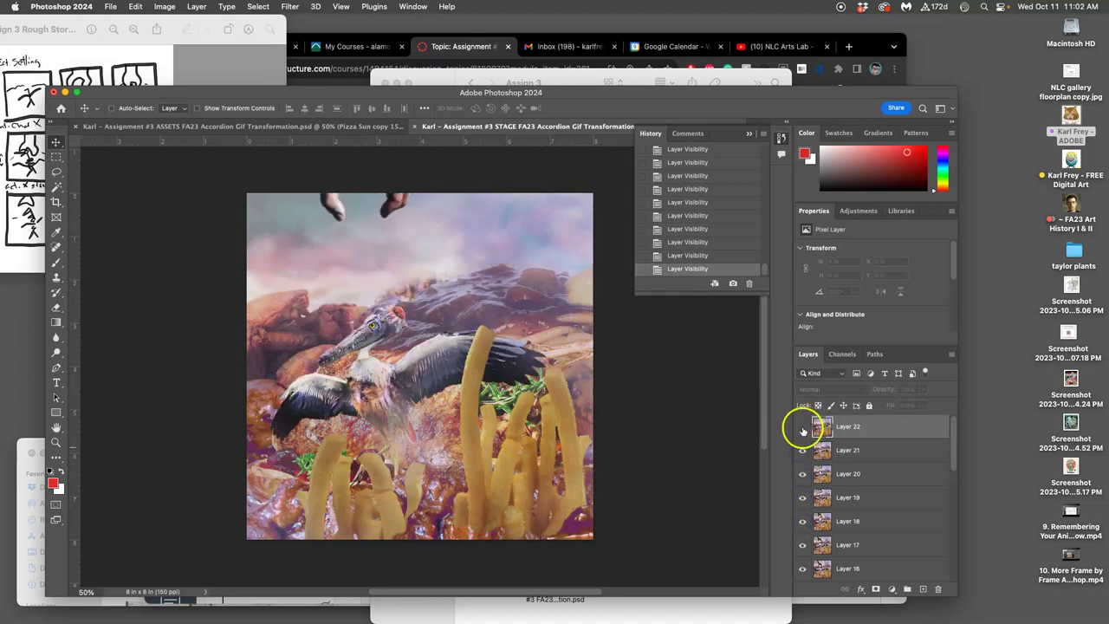
click(802, 426)
click(268, 127)
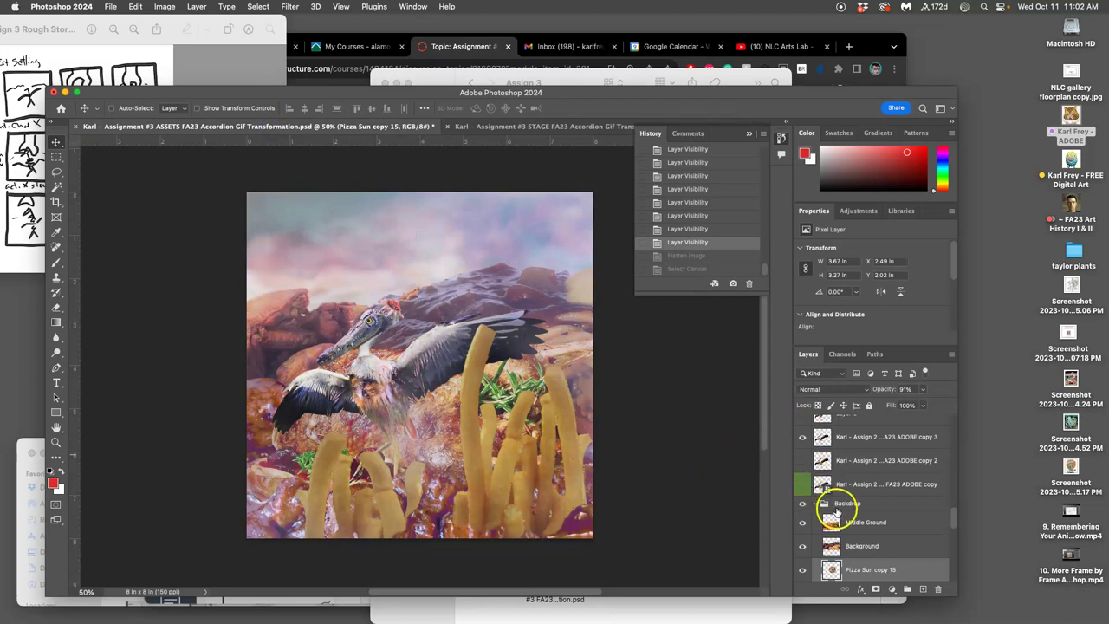
click(803, 569)
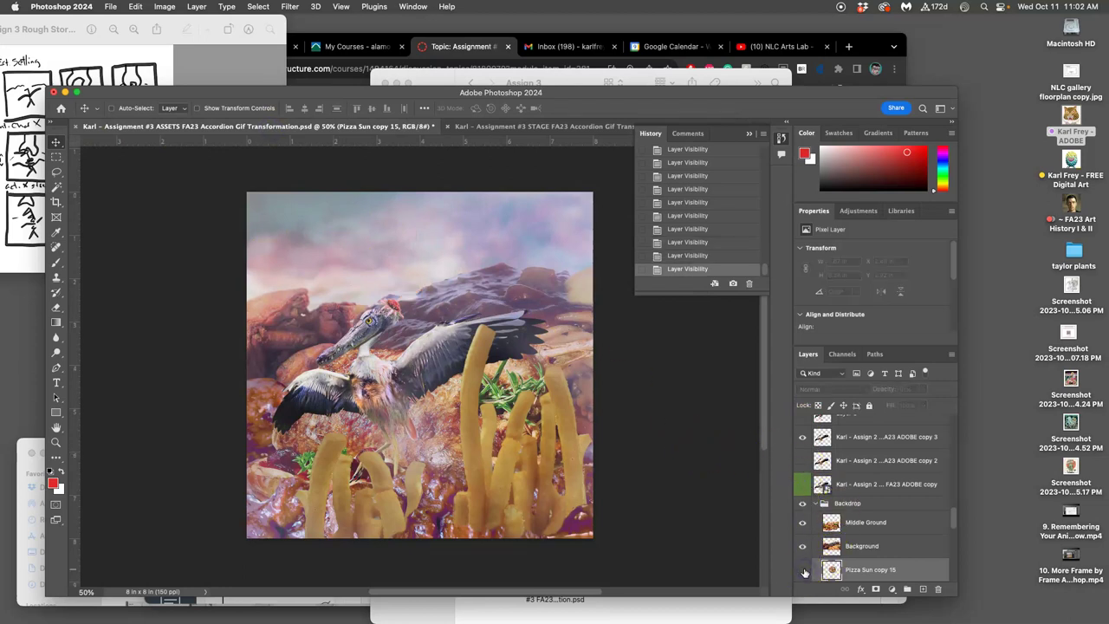
click(804, 571)
click(804, 572)
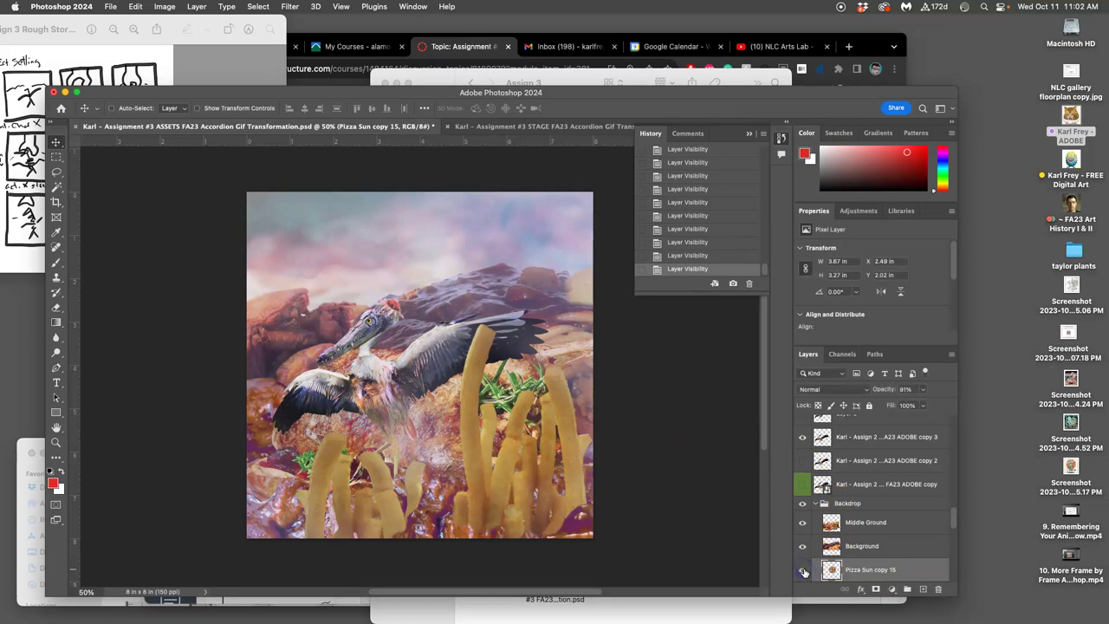
drag(806, 572, 802, 525)
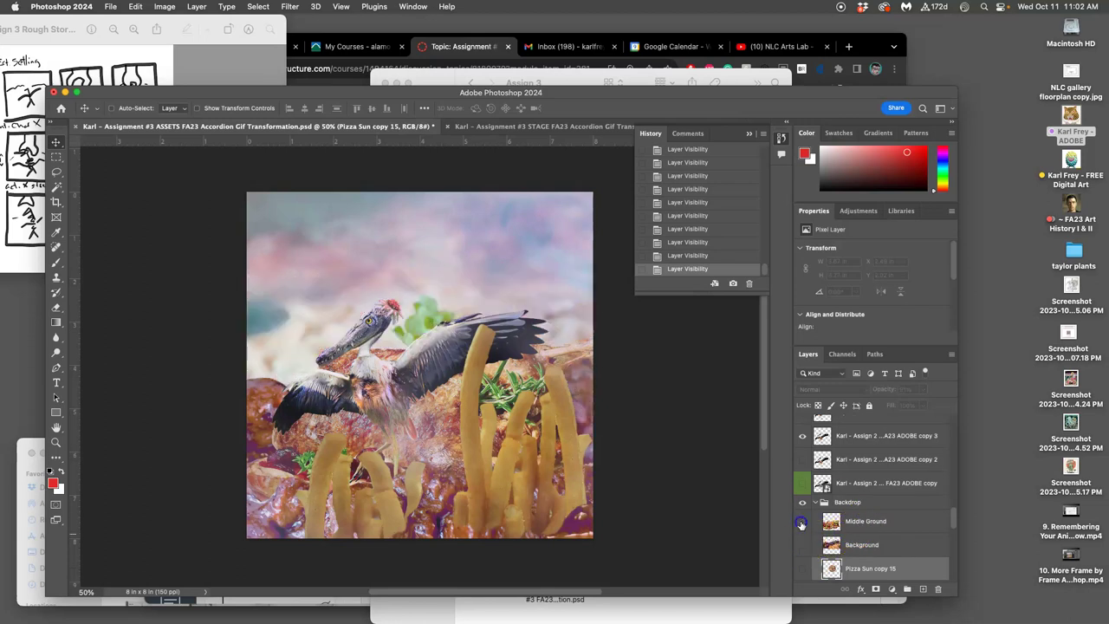
click(801, 521)
click(802, 521)
click(802, 521)
click(803, 545)
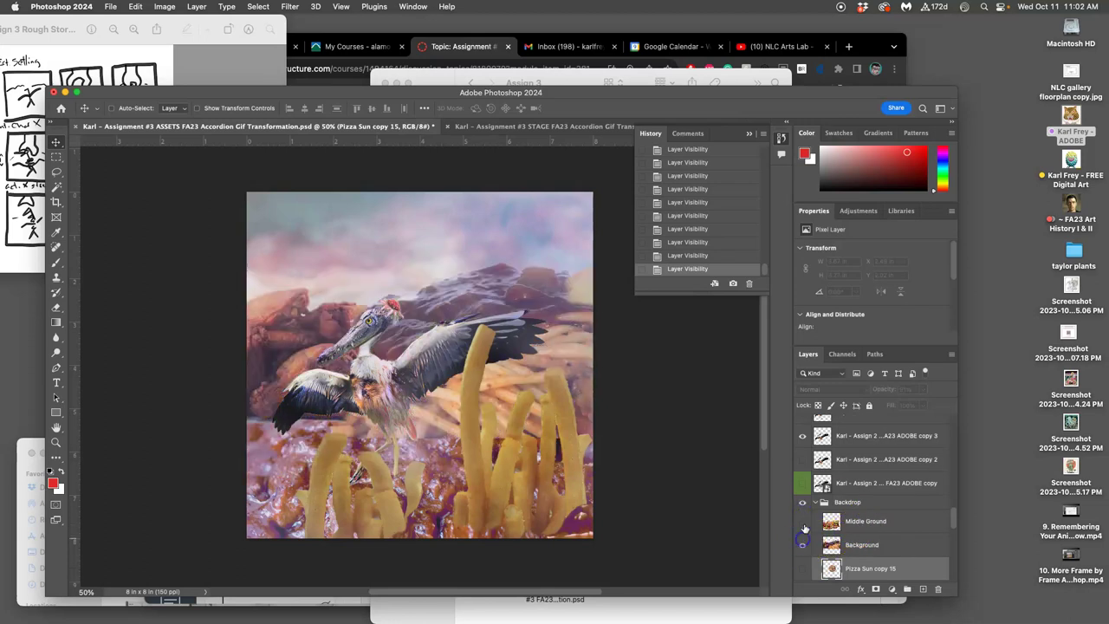
click(803, 521)
scroll(859, 538, down, 2)
scroll(862, 550, down, 10)
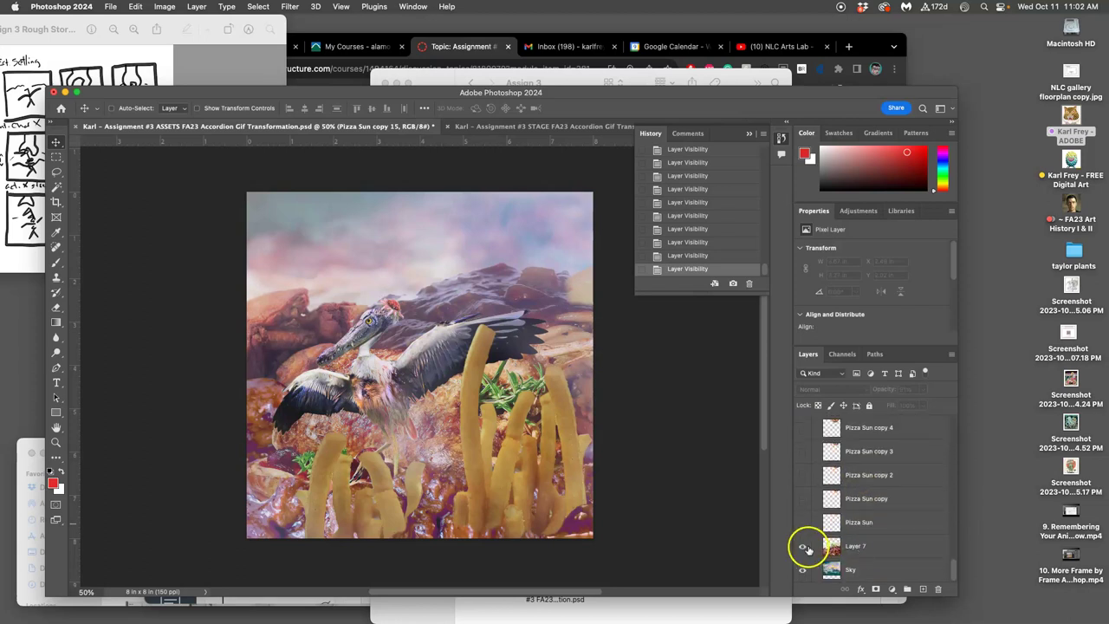
In STAGE, sweep down the eye column to hide the frame layers below Layer 22.
click(565, 127)
drag(802, 427, 804, 464)
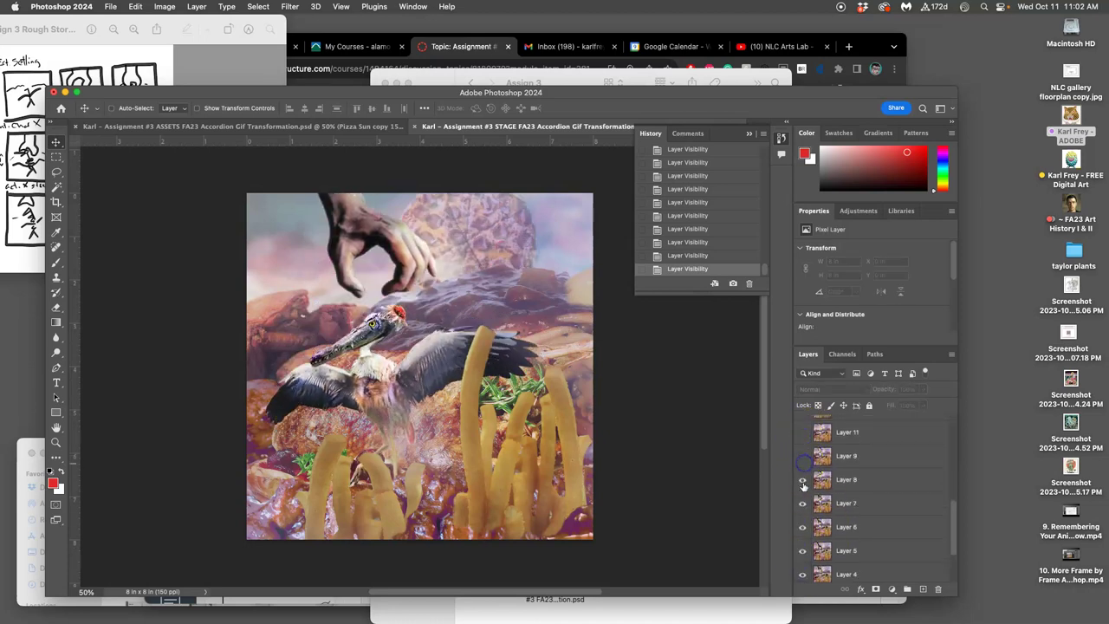
drag(804, 555, 808, 551)
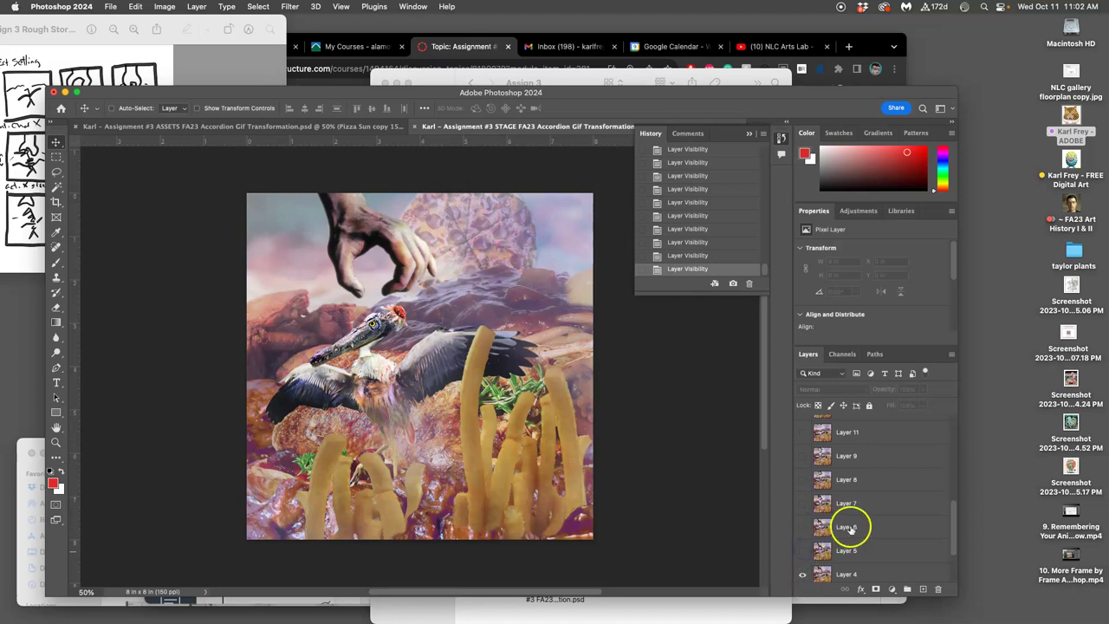
scroll(847, 525, down, 3)
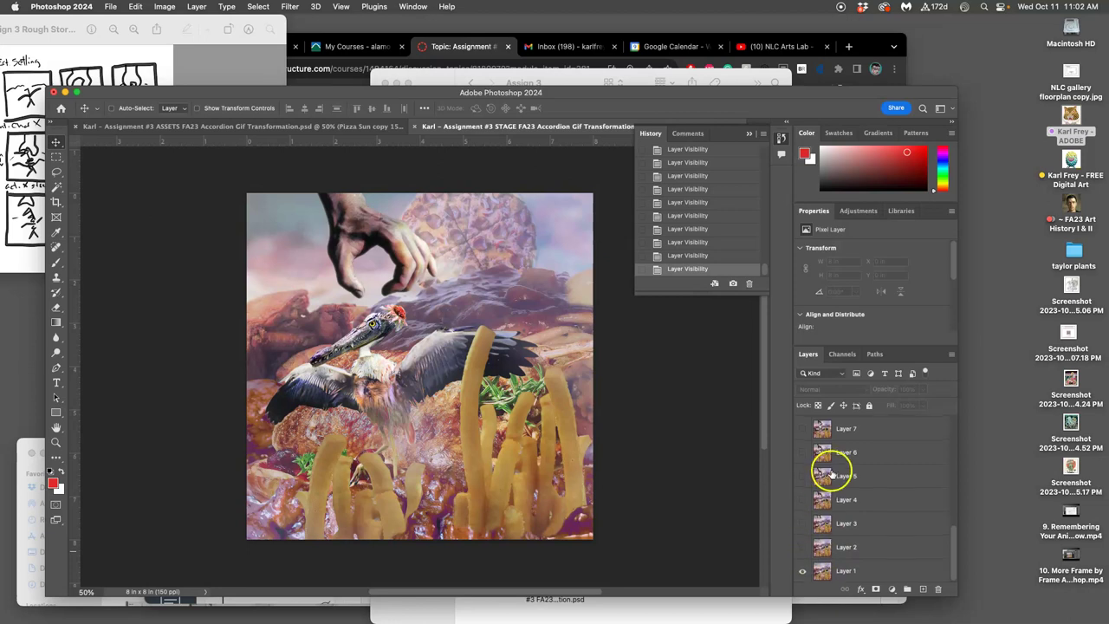
scroll(820, 485, up, 10)
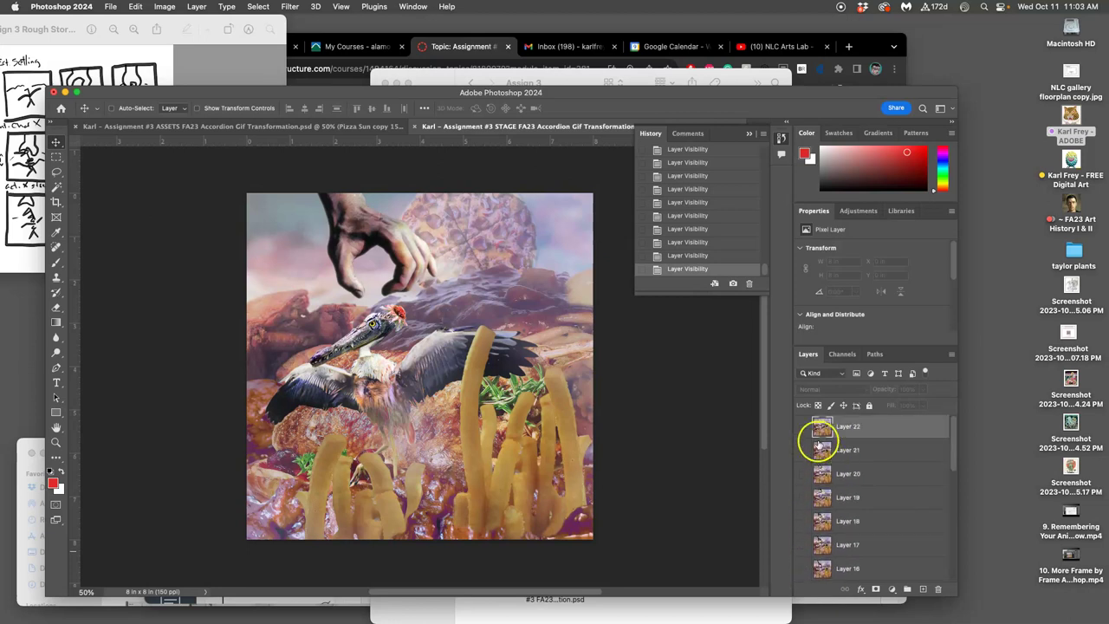
Hide Layer 15's hand and pizza, comparing poses until only Layer 22 stays visible.
click(803, 427)
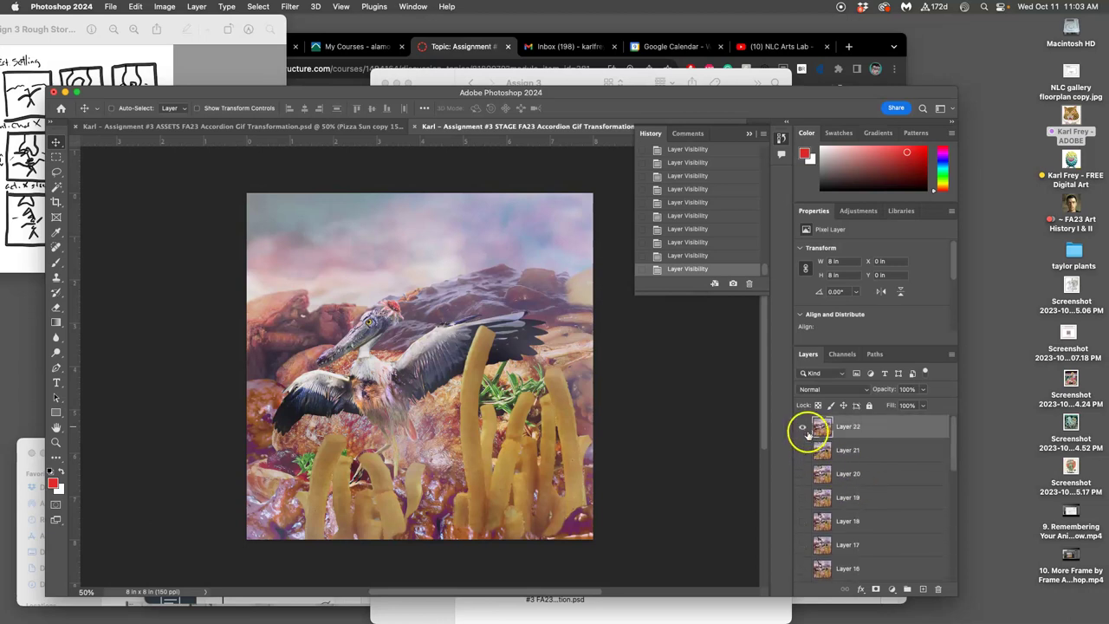
click(804, 429)
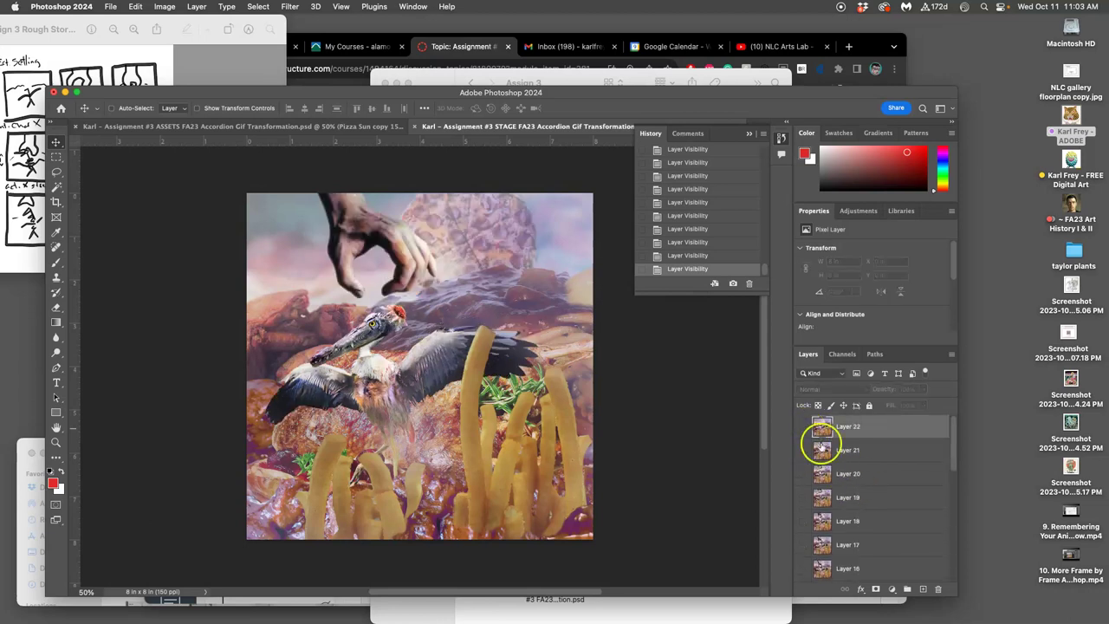
scroll(832, 459, down, 4)
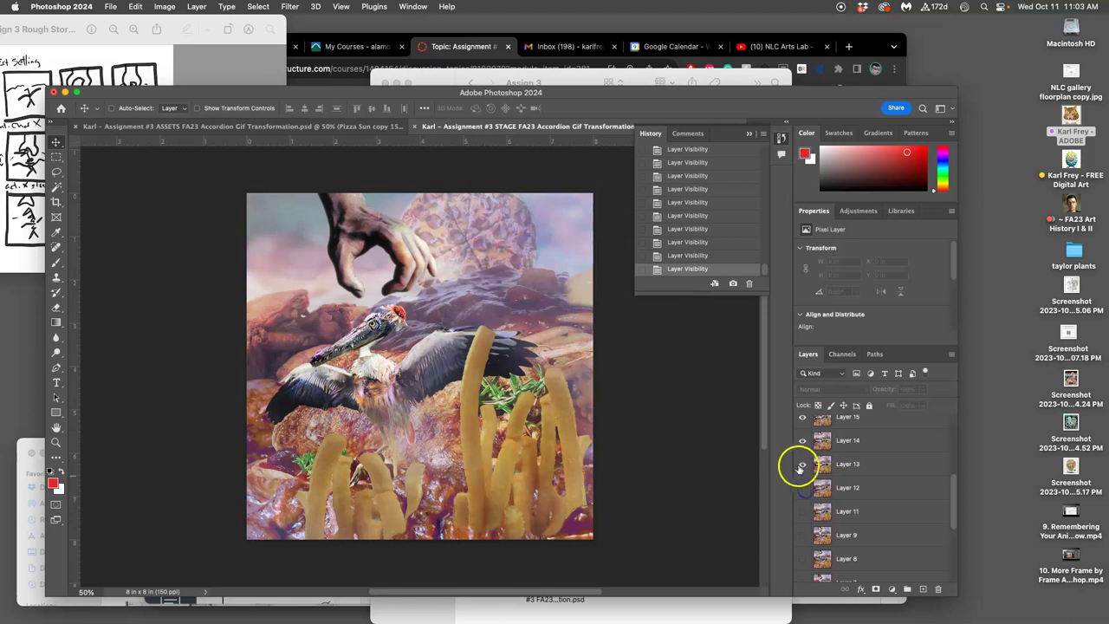
click(803, 420)
scroll(855, 451, up, 4)
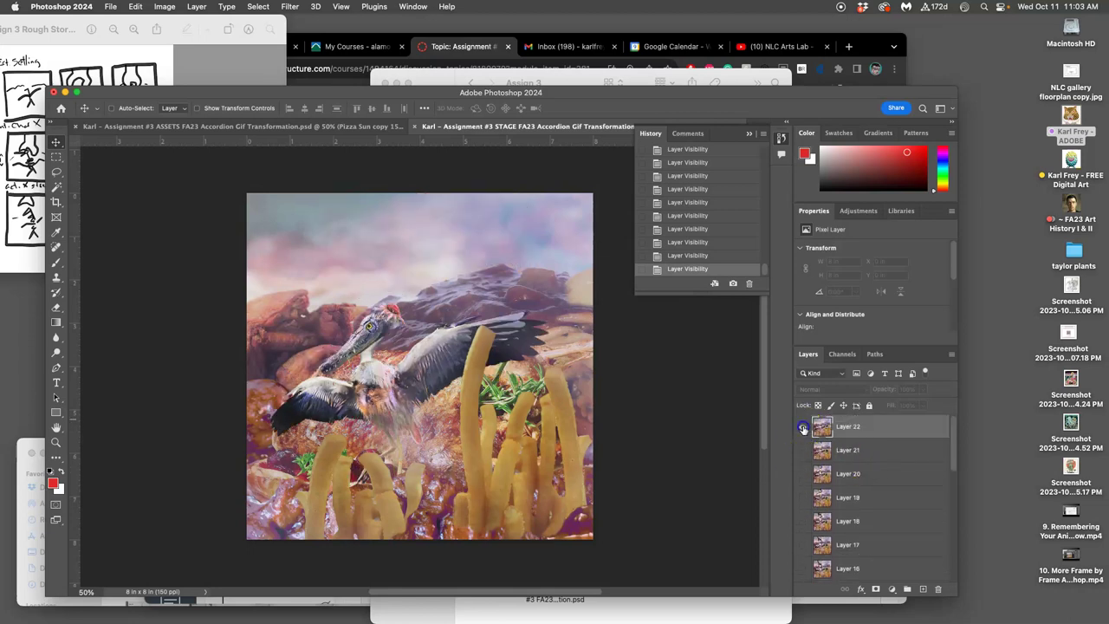
click(804, 429)
click(804, 428)
click(804, 428)
click(803, 428)
click(803, 428)
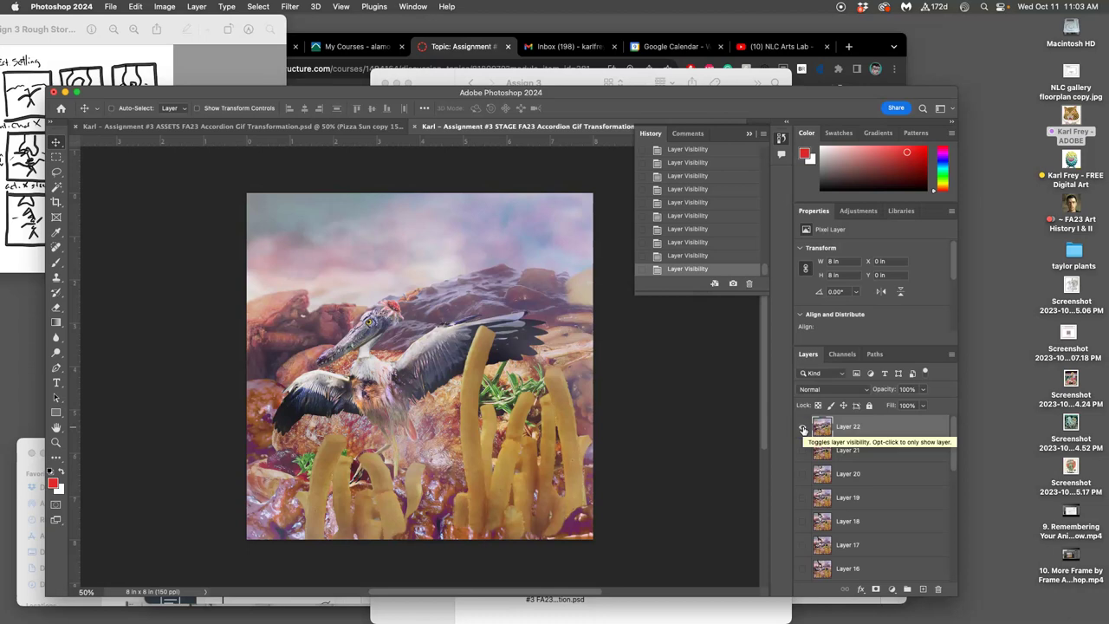
click(803, 428)
click(804, 428)
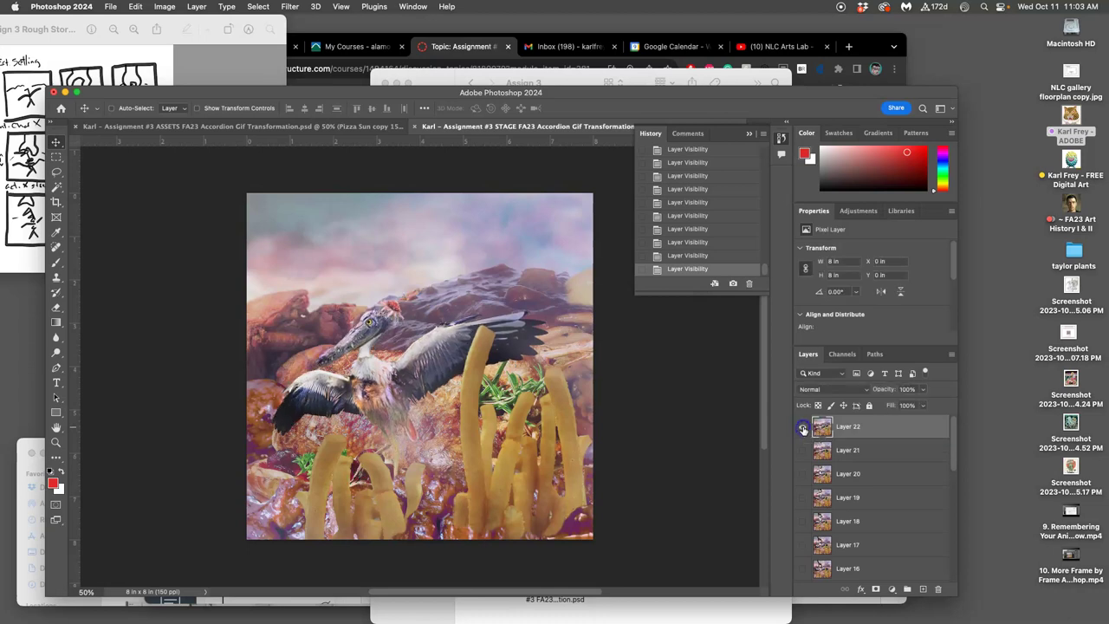
click(803, 428)
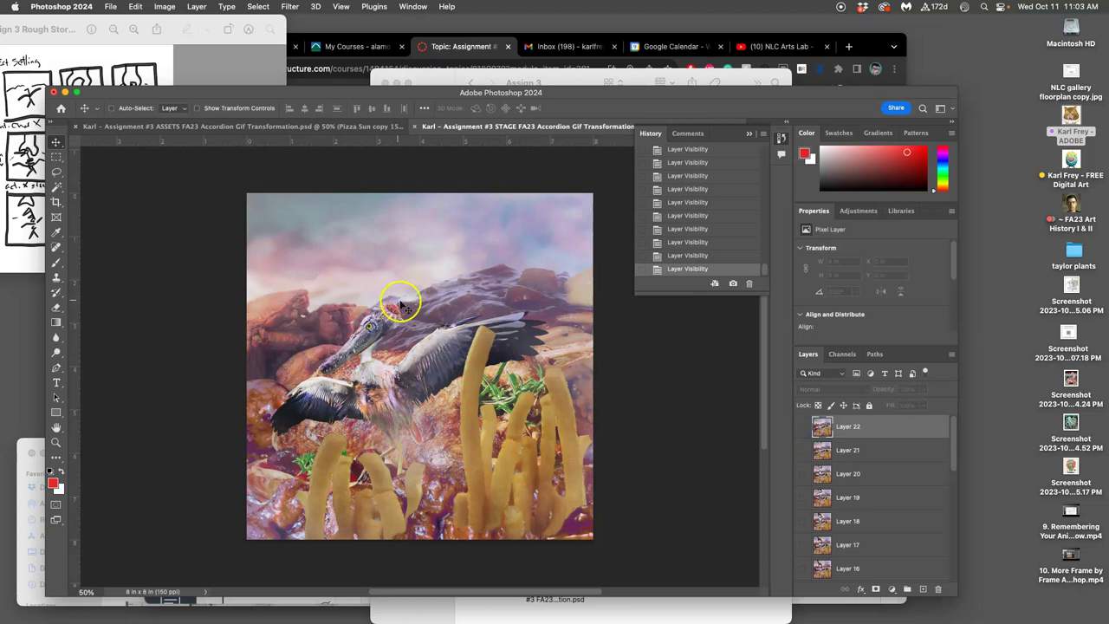
click(802, 426)
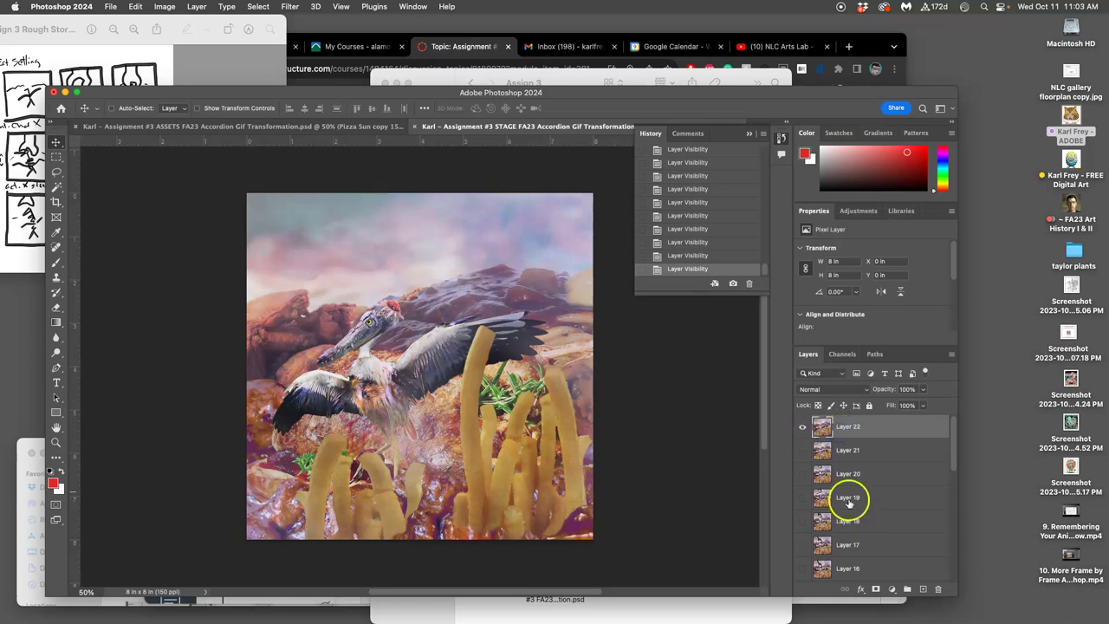
click(801, 426)
click(803, 451)
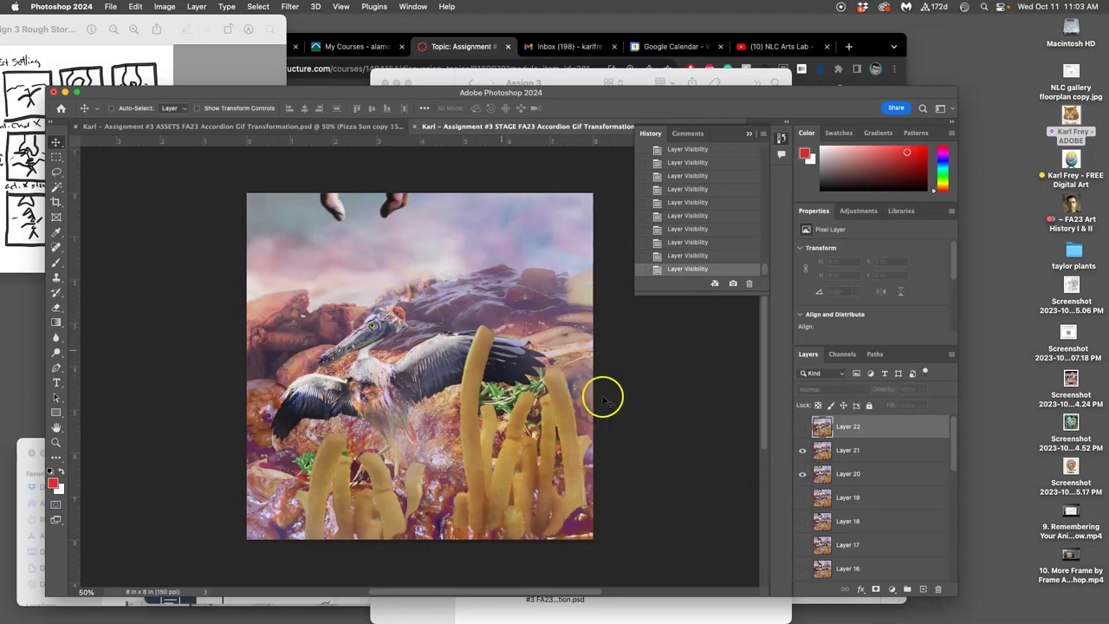
click(802, 450)
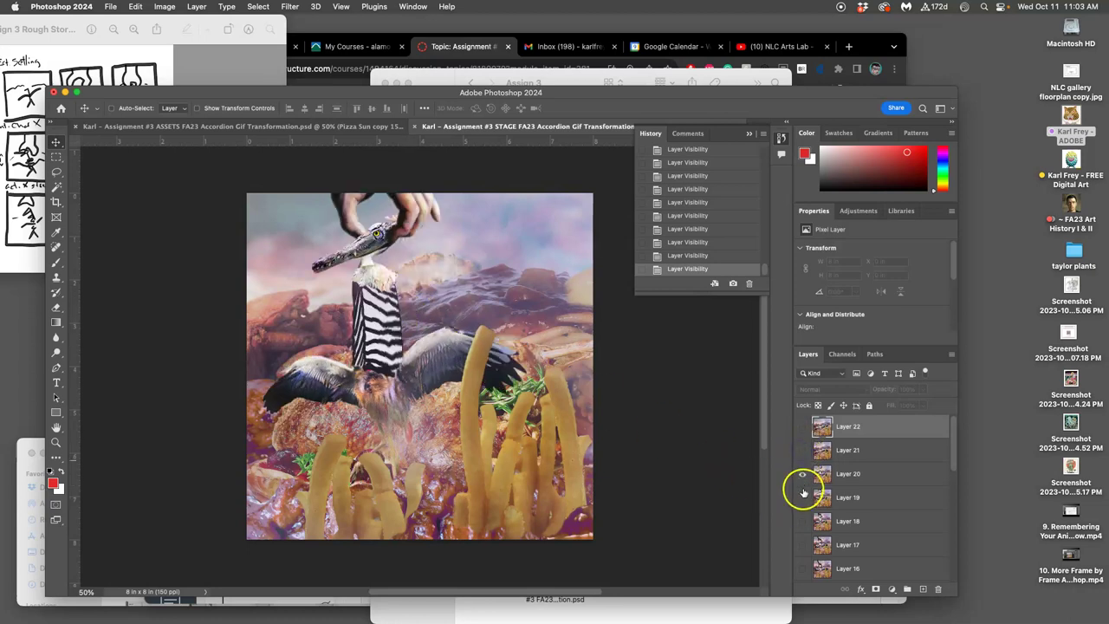
click(803, 474)
click(803, 474)
click(803, 481)
click(803, 498)
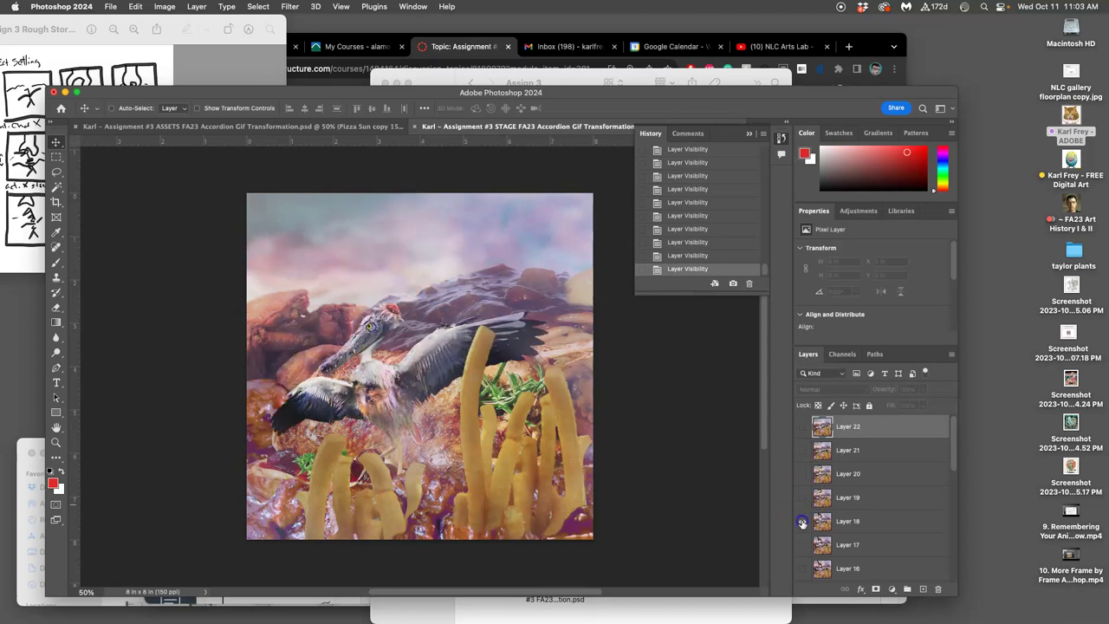
click(803, 522)
click(804, 525)
click(802, 426)
click(838, 428)
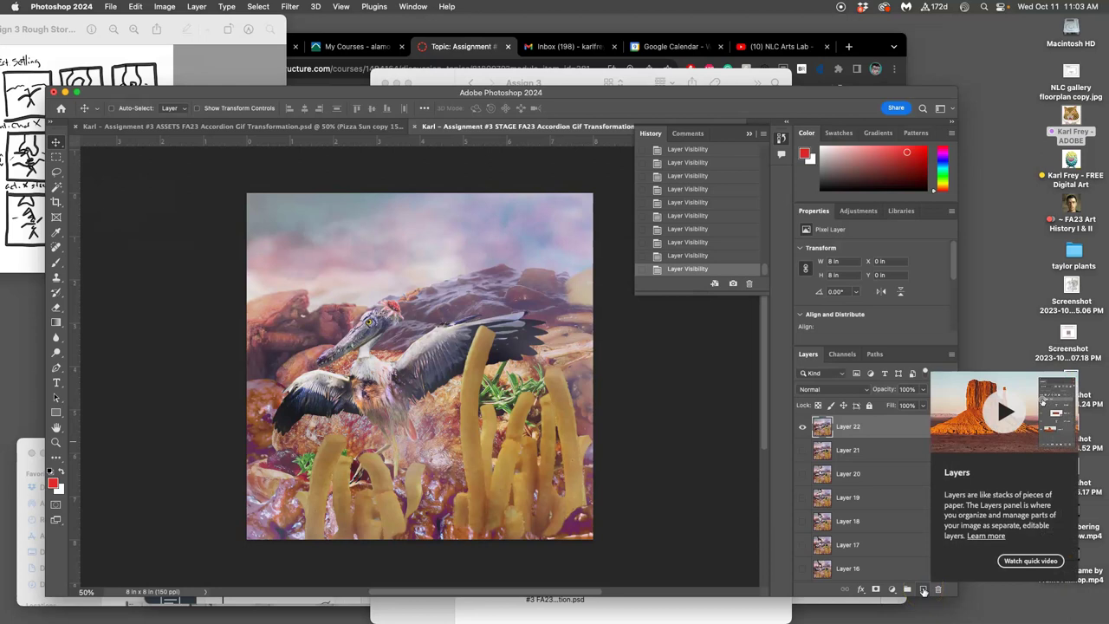
Create empty Layer 23 above Layer 22 and zoom to 200% on the bird's head.
click(924, 590)
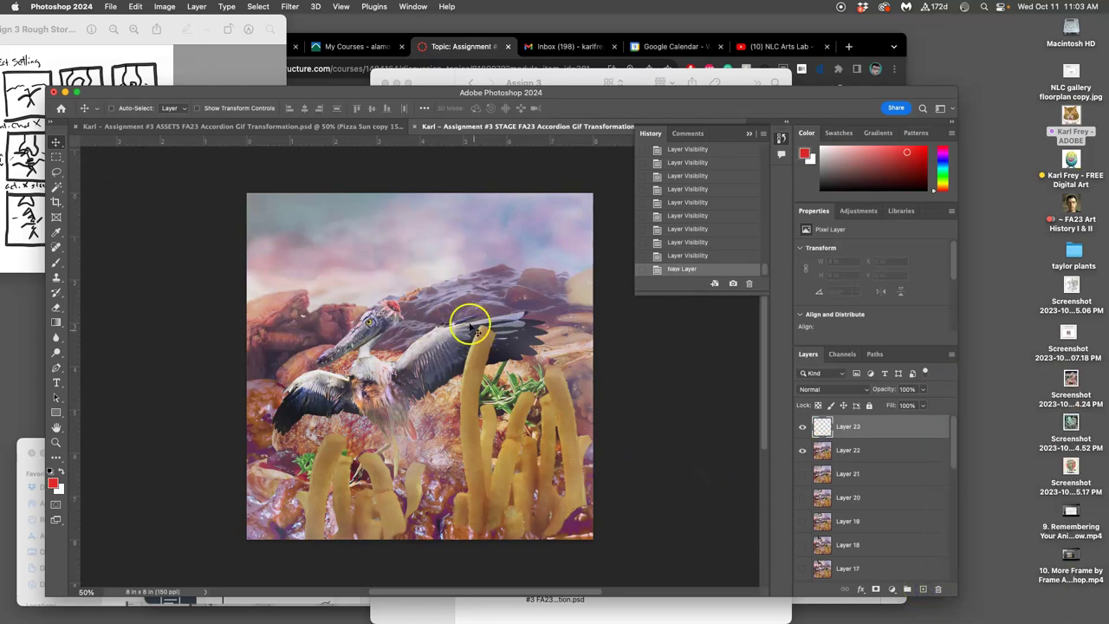
key(super+plus)
key(super+plus)
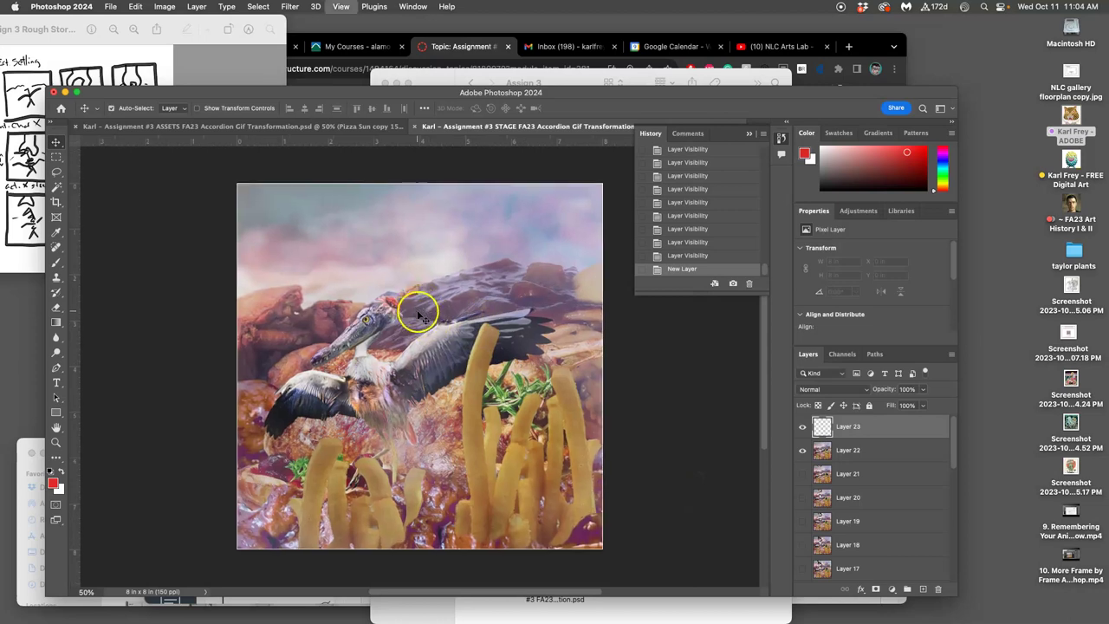
drag(396, 248, 410, 351)
scroll(410, 351, up, 5)
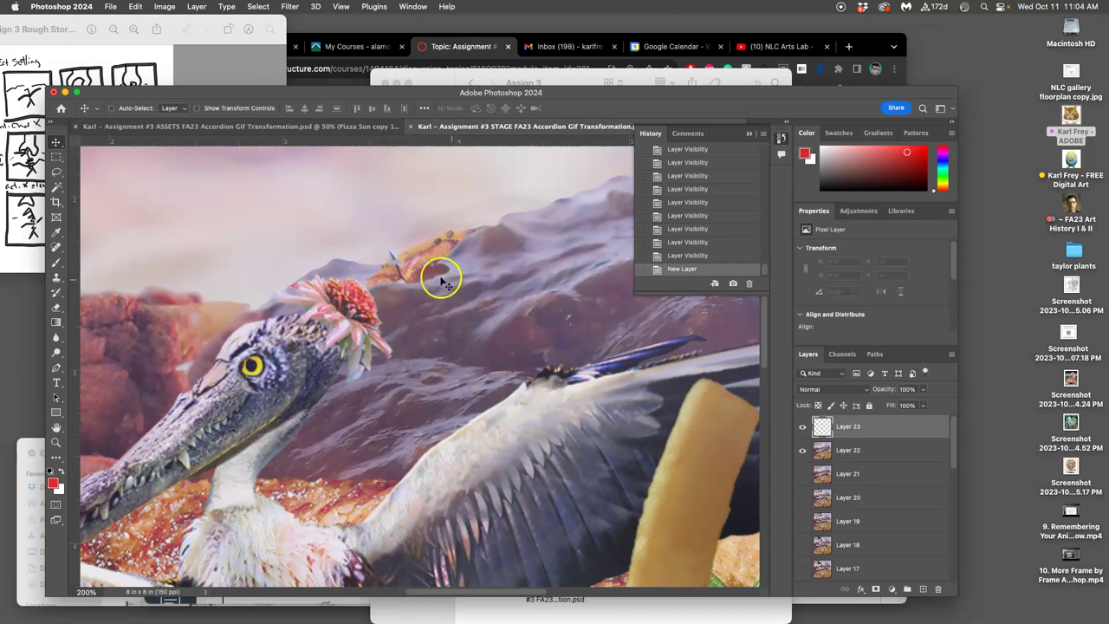
click(55, 171)
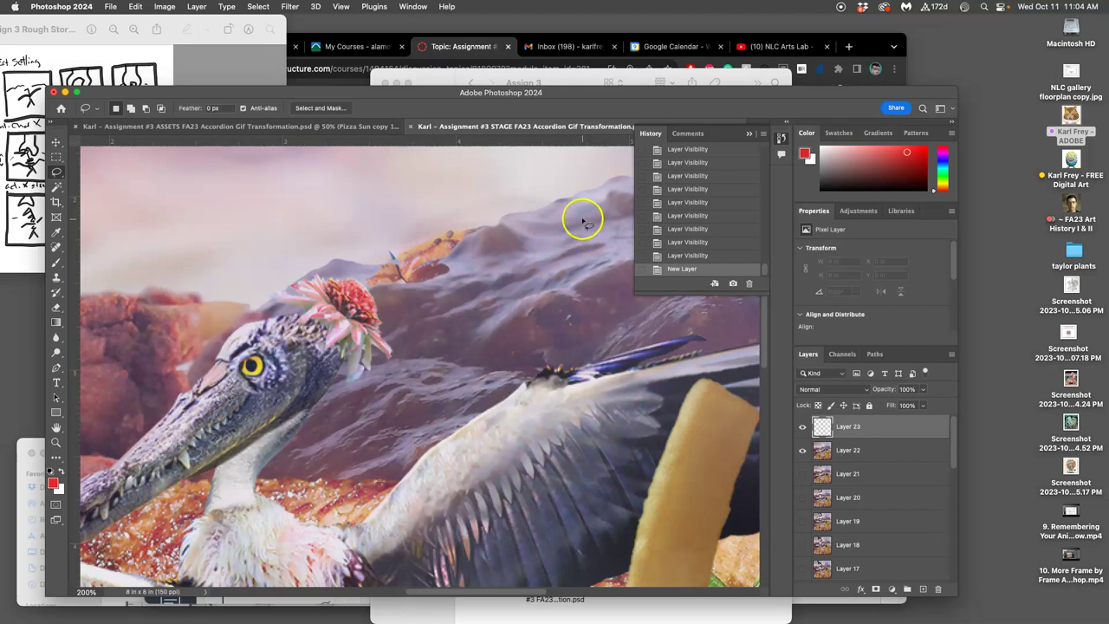
Lasso a purple mound patch from Layer 22 onto Layer 24 and move it over the orange spot.
click(861, 449)
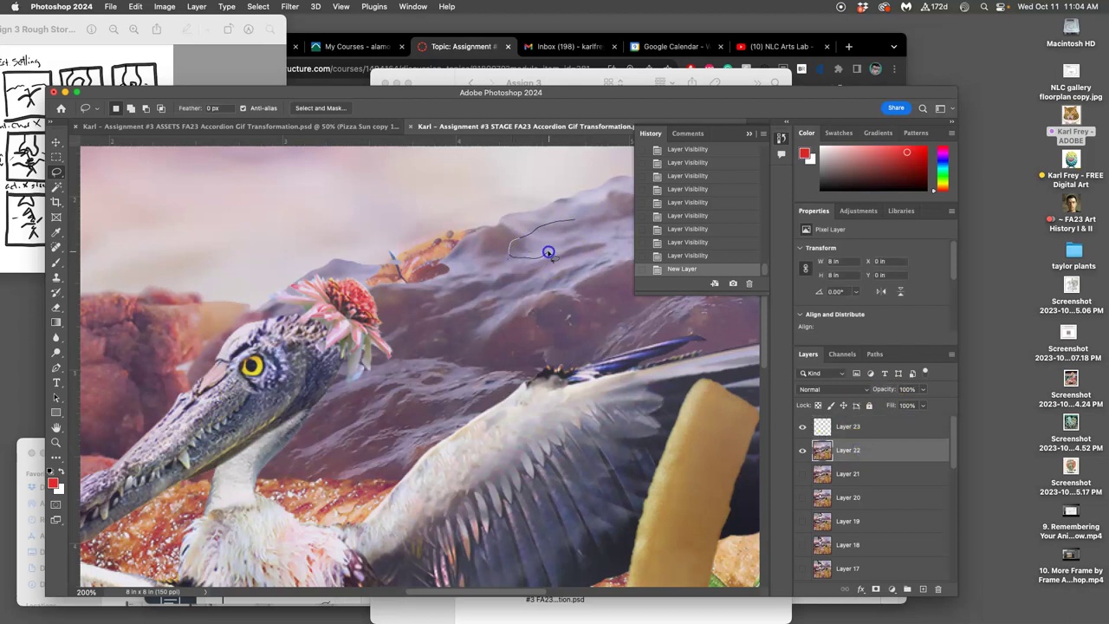
drag(591, 235, 581, 223)
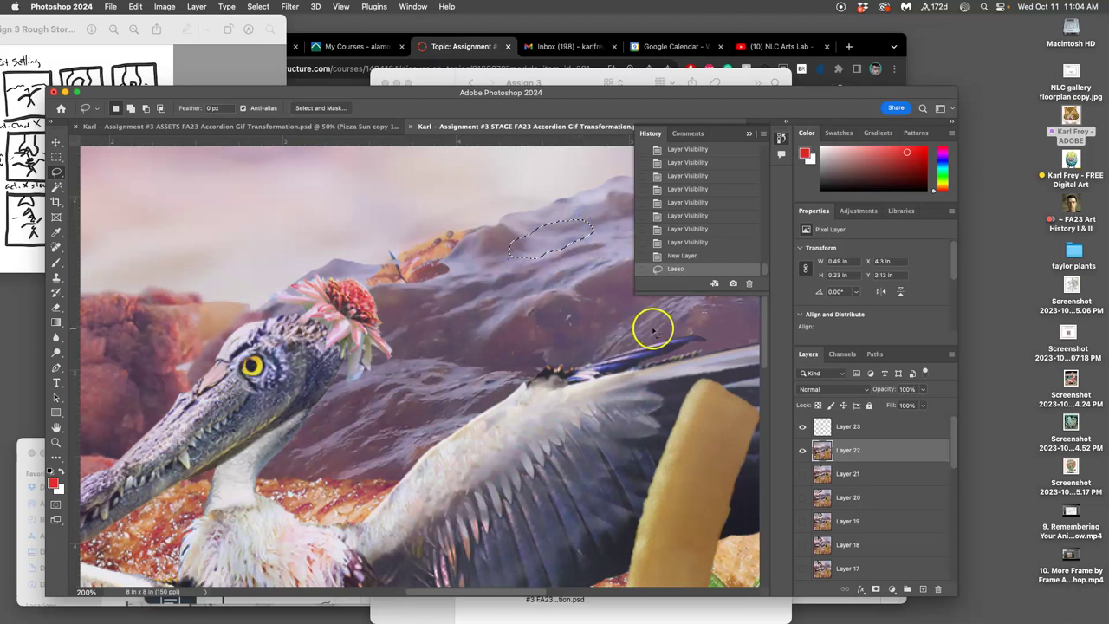
key(super+j)
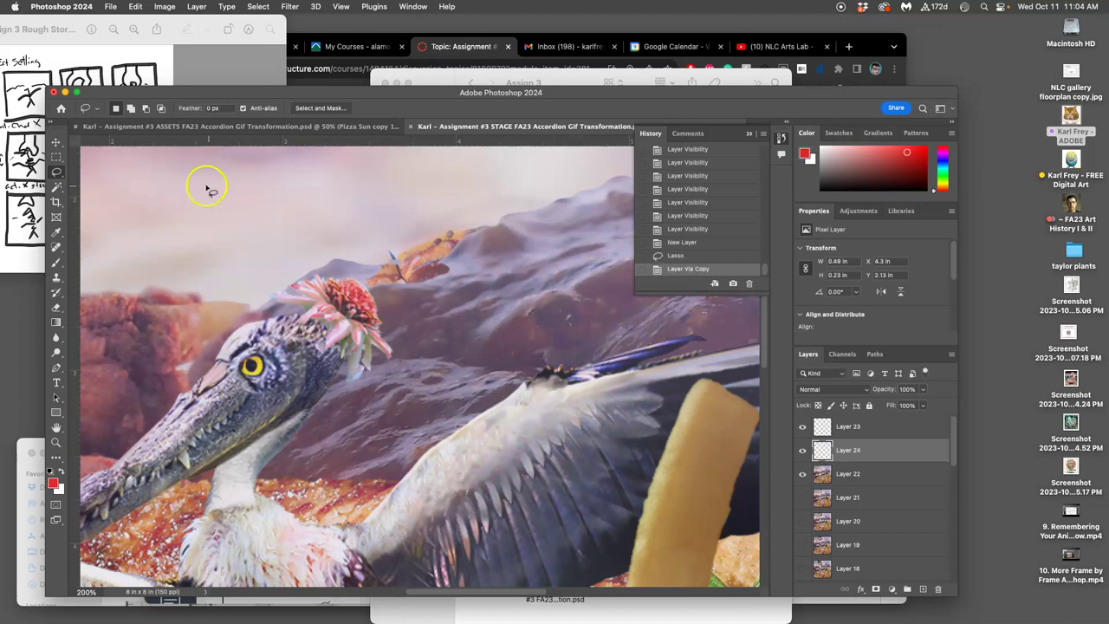
click(56, 143)
mouse_move(555, 230)
mouse_down()
mouse_move(406, 272)
mouse_move(460, 267)
mouse_move(423, 277)
mouse_move(456, 259)
mouse_up()
Flip the Layer 24 patch horizontally with Free Transform.
key(super+t)
key(Return)
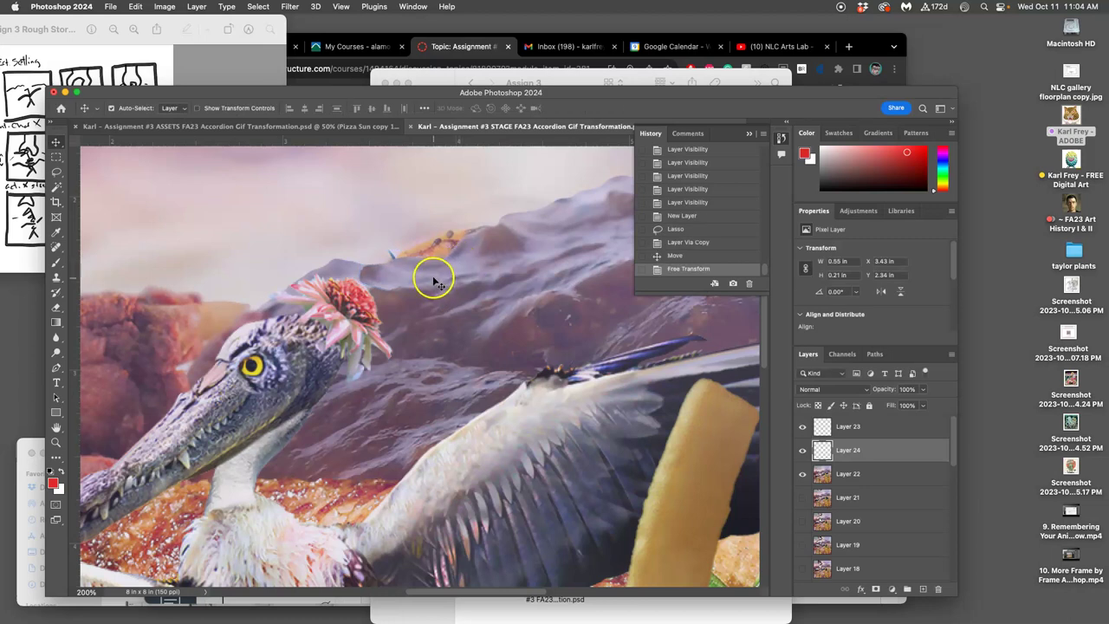
key(super+t)
right_click(436, 272)
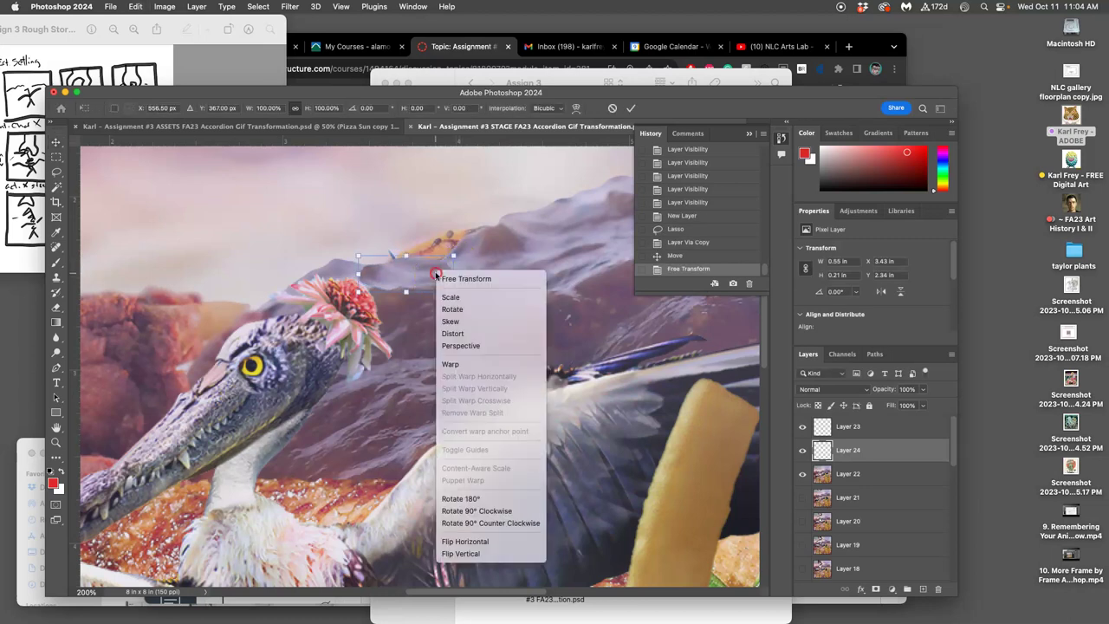
click(485, 541)
key(Return)
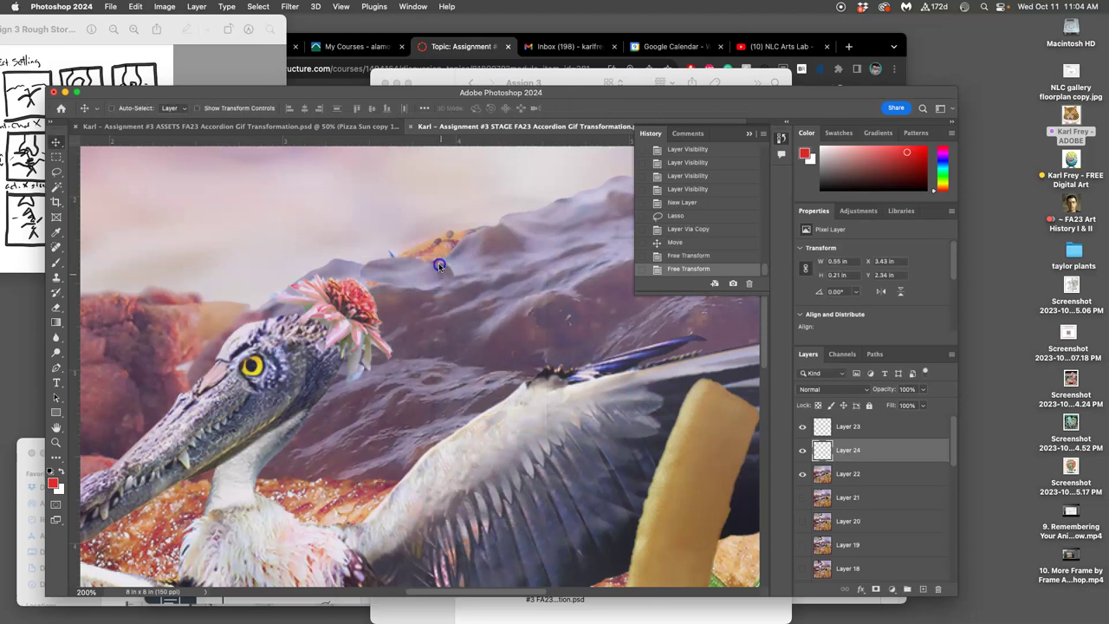
Nudge the patch right and rotate it about -12.9° to follow the ridge.
drag(442, 280, 462, 262)
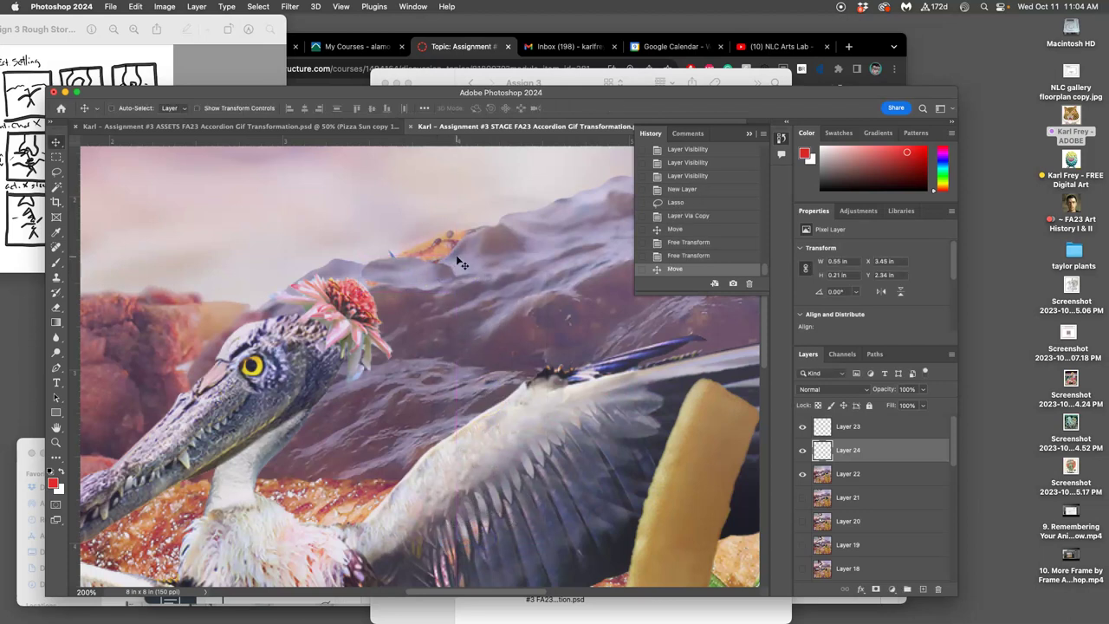
key(super)
key(super+t)
drag(468, 248, 457, 245)
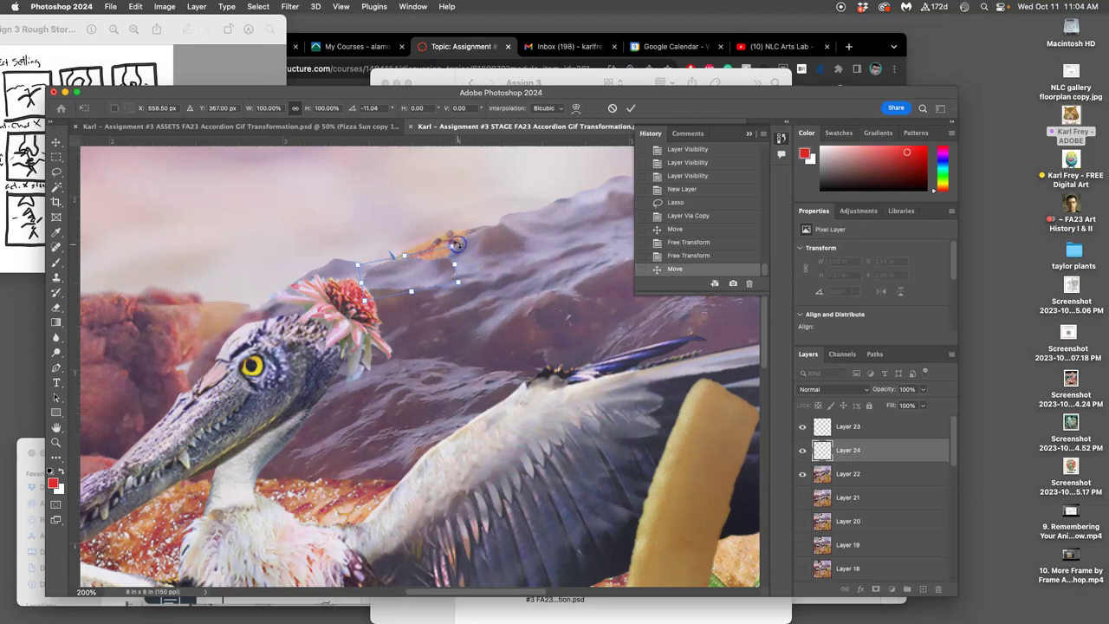
key(Return)
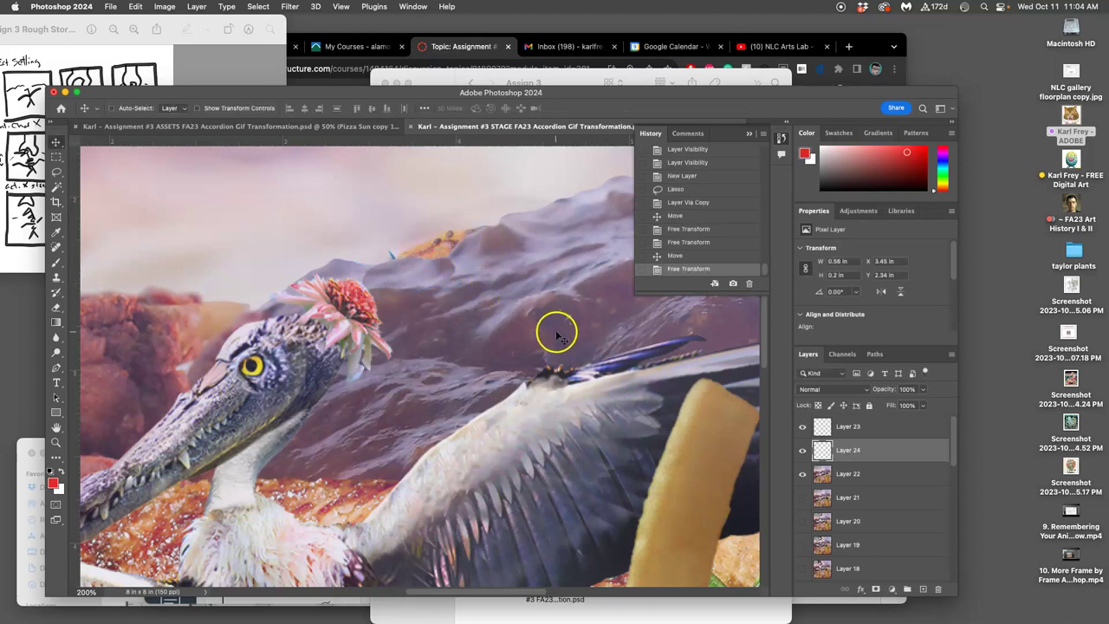
Try clearing a small stray bit of the patch with the Lasso, then abandon it and deselect.
click(57, 174)
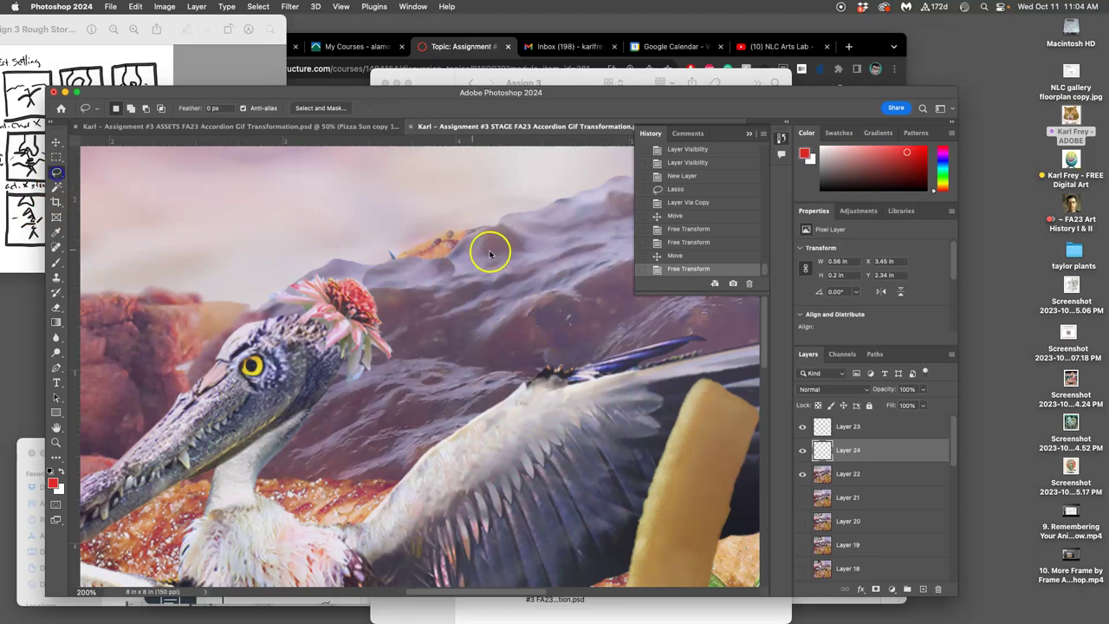
drag(446, 274, 454, 279)
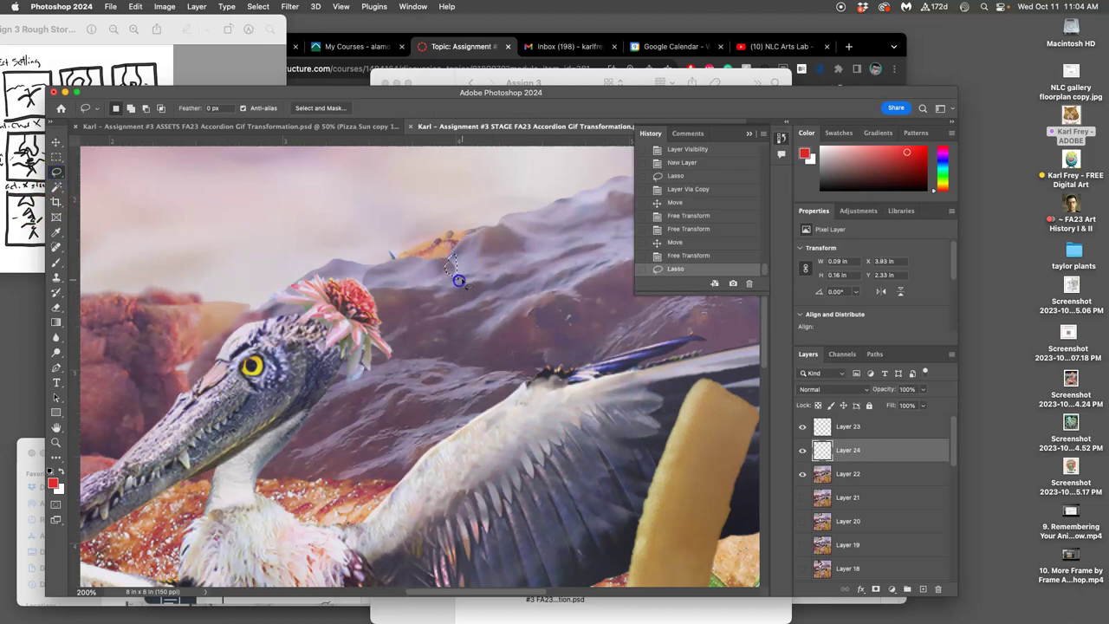
key(Delete)
key(super+d)
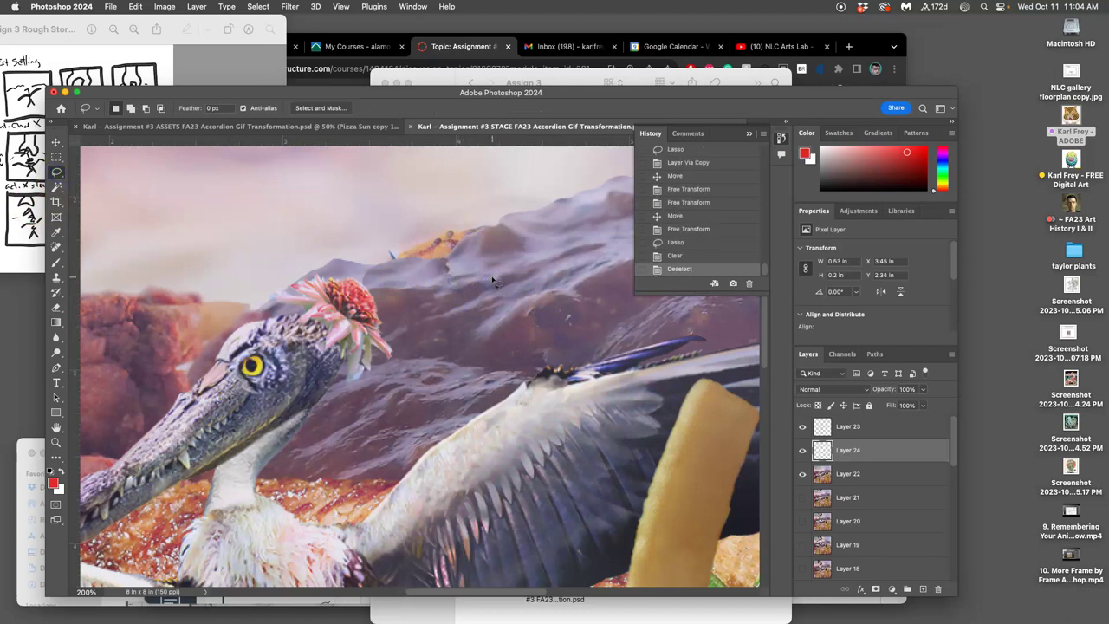
key(super+z)
key(super+z)
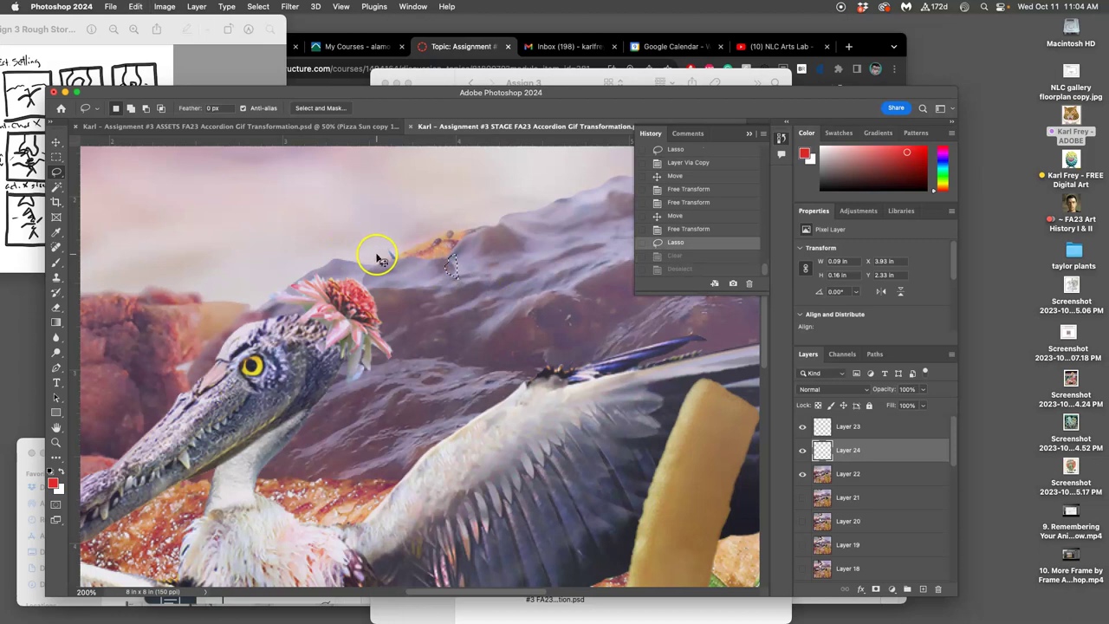
key(super+t)
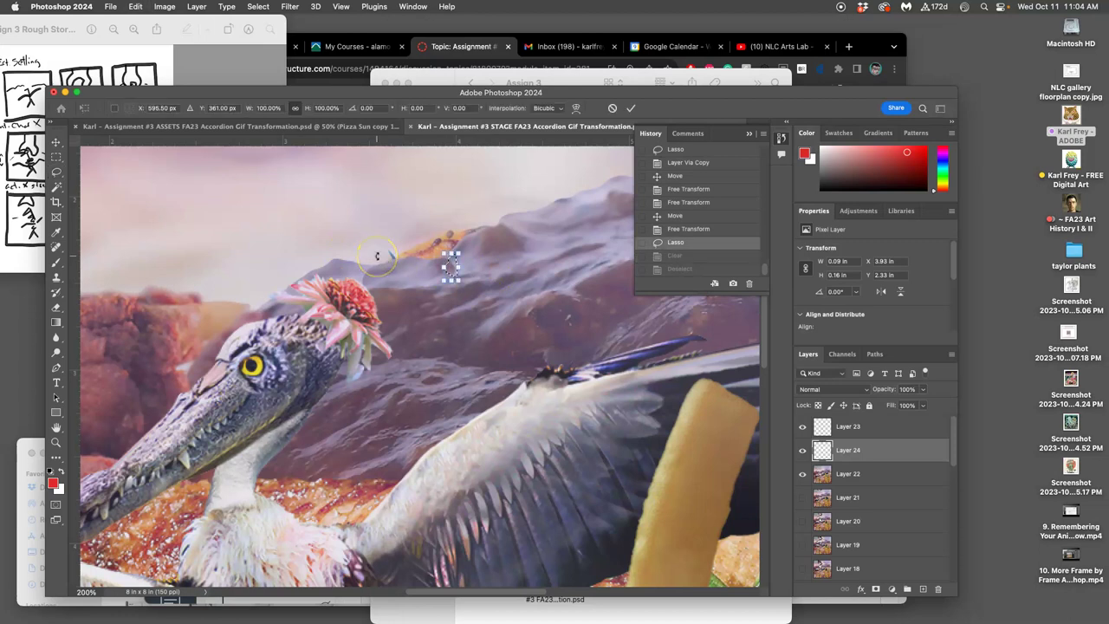
key(Escape)
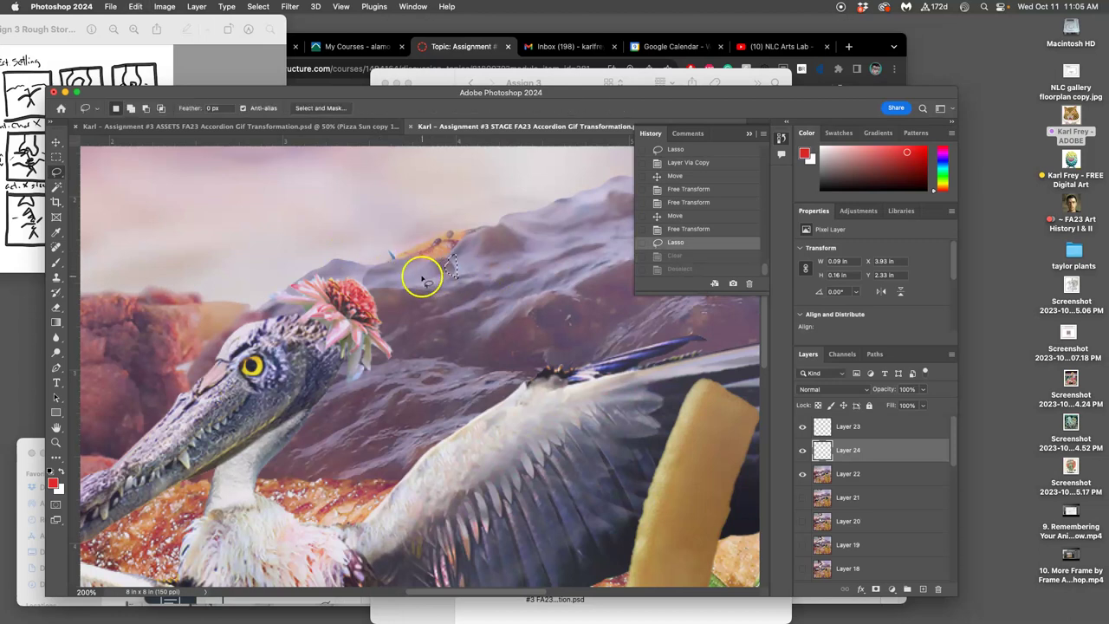
key(super+d)
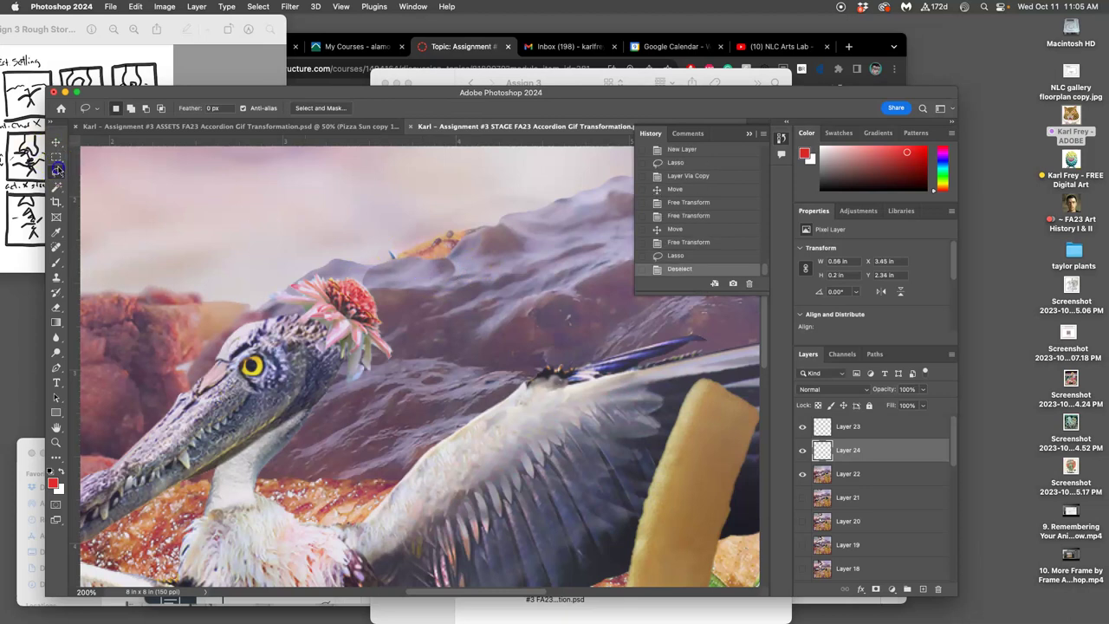
Skew Layer 24's patch so its top edge follows the mountain ridge.
key(super+t)
right_click(430, 269)
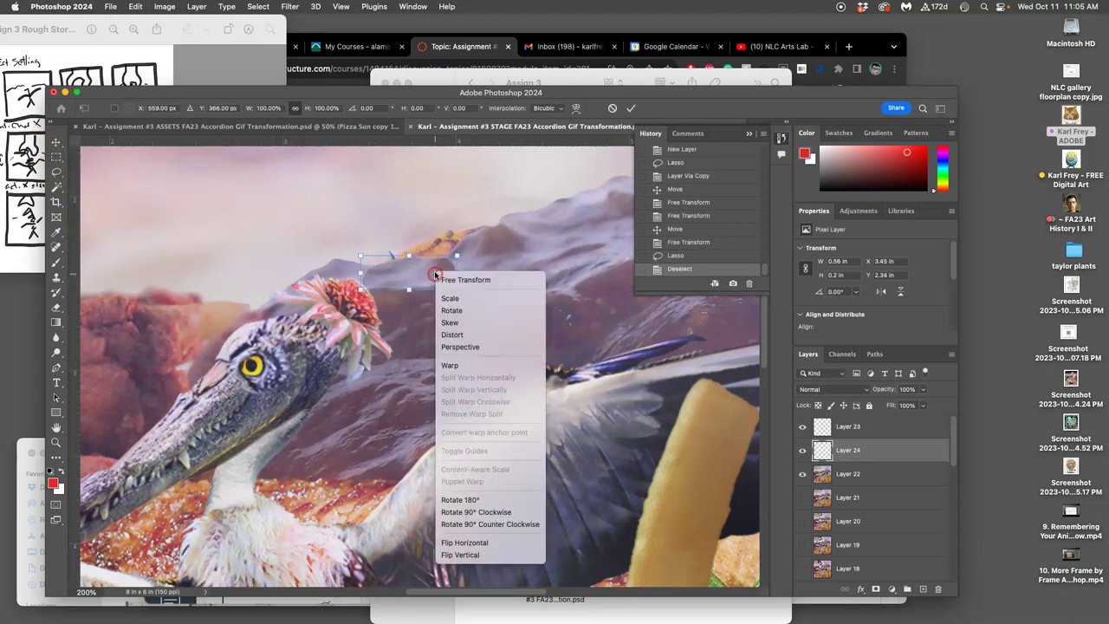
click(476, 323)
drag(457, 258, 474, 256)
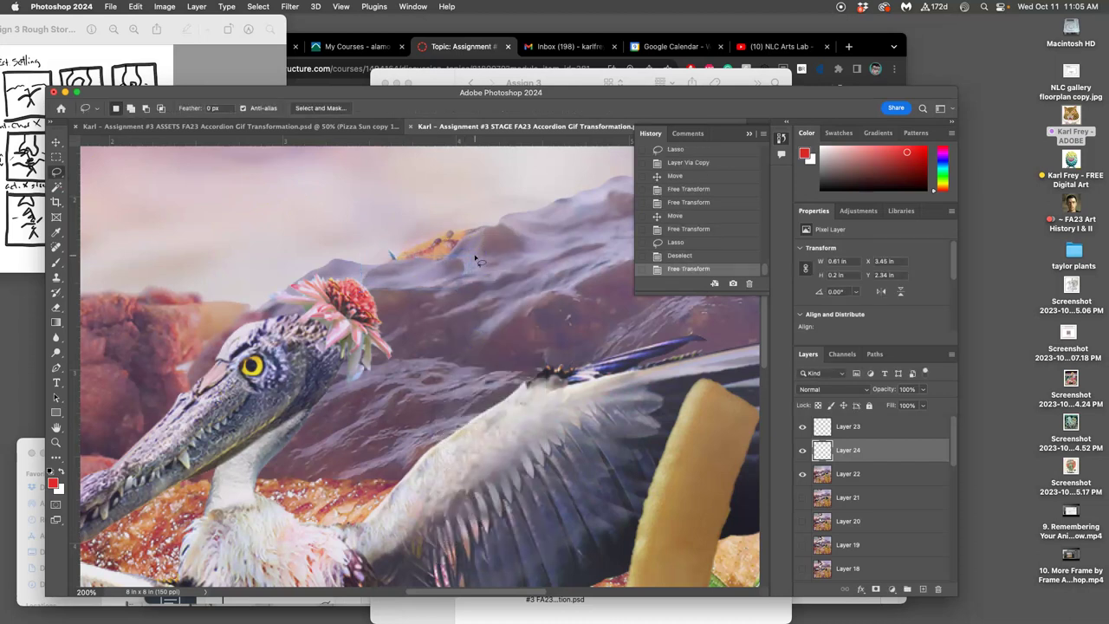
key(Return)
Erase the patch edges near the flower and along the ridge with a 39 px, 43%-opacity eraser.
click(56, 306)
click(117, 111)
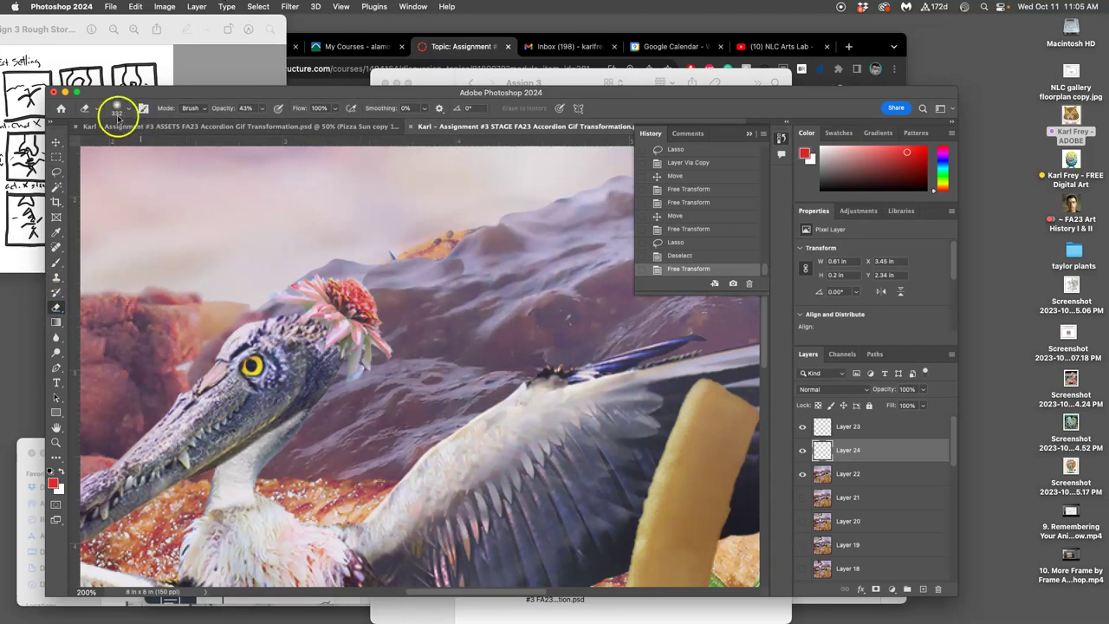
click(123, 141)
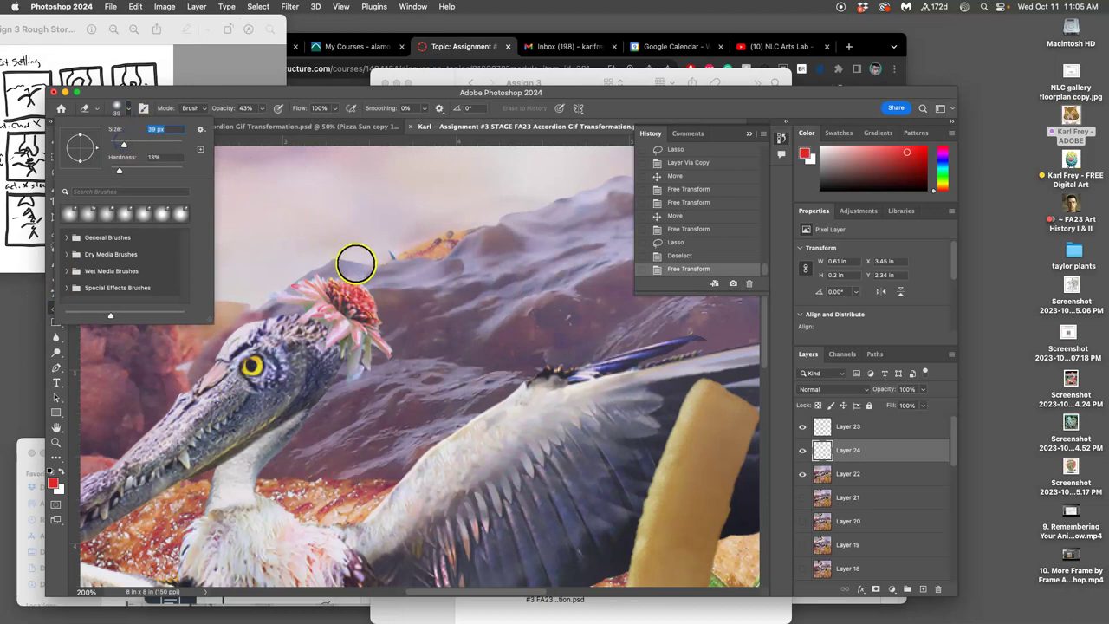
click(356, 257)
click(359, 260)
click(360, 265)
click(360, 263)
click(359, 260)
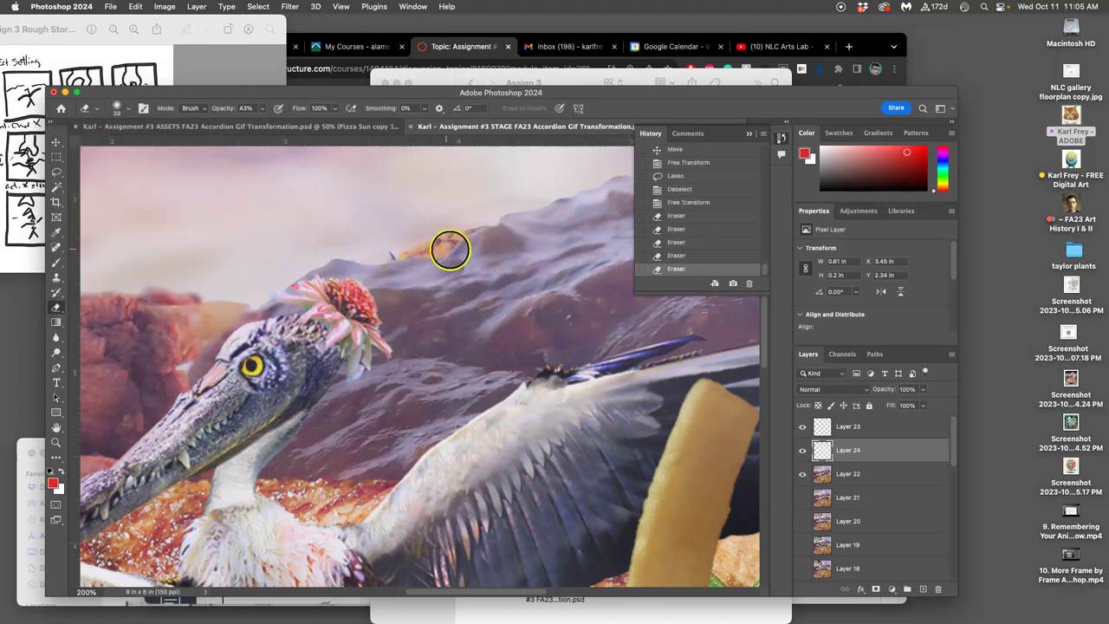
click(460, 249)
click(470, 252)
click(474, 274)
click(354, 268)
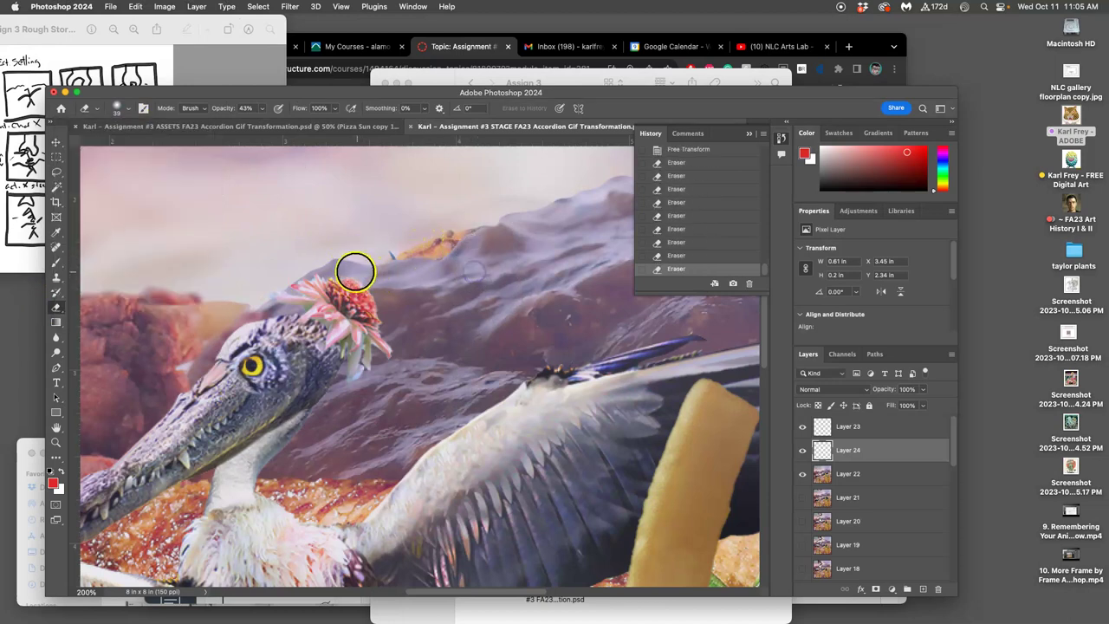
click(303, 258)
Nudge the patch slightly left, then erase more patch pixels over and around the flower.
click(57, 138)
drag(436, 270, 426, 269)
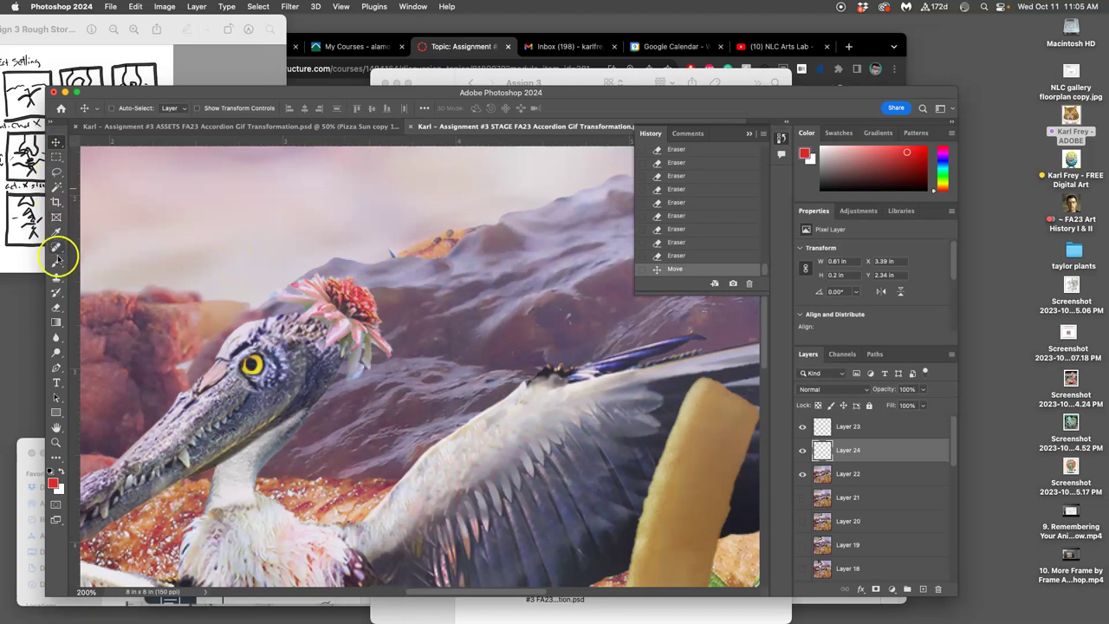
click(55, 309)
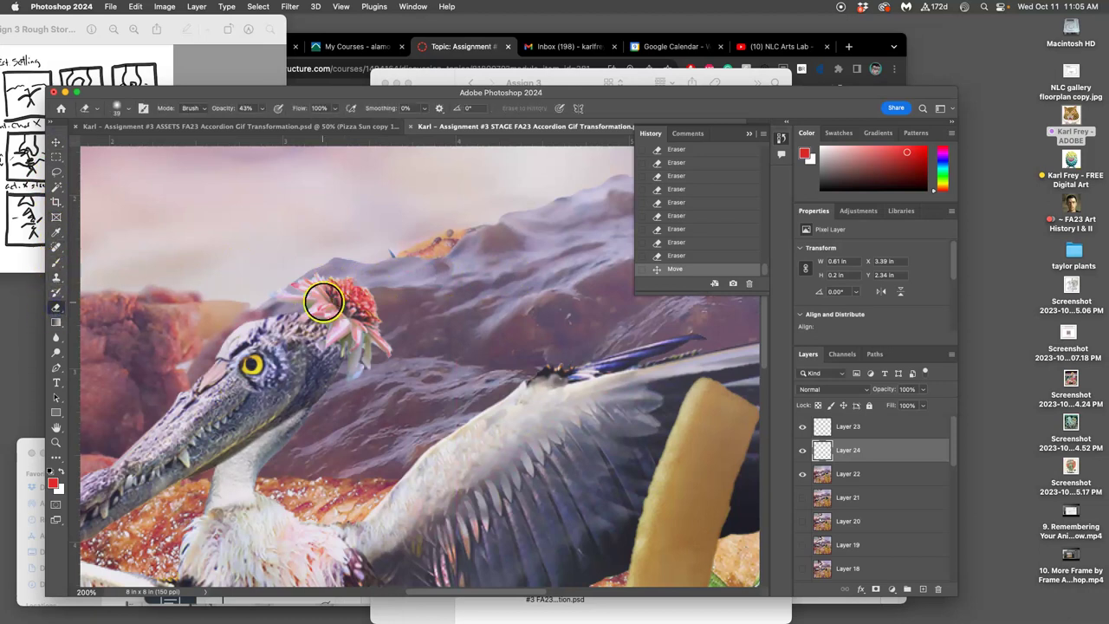
click(339, 289)
click(347, 296)
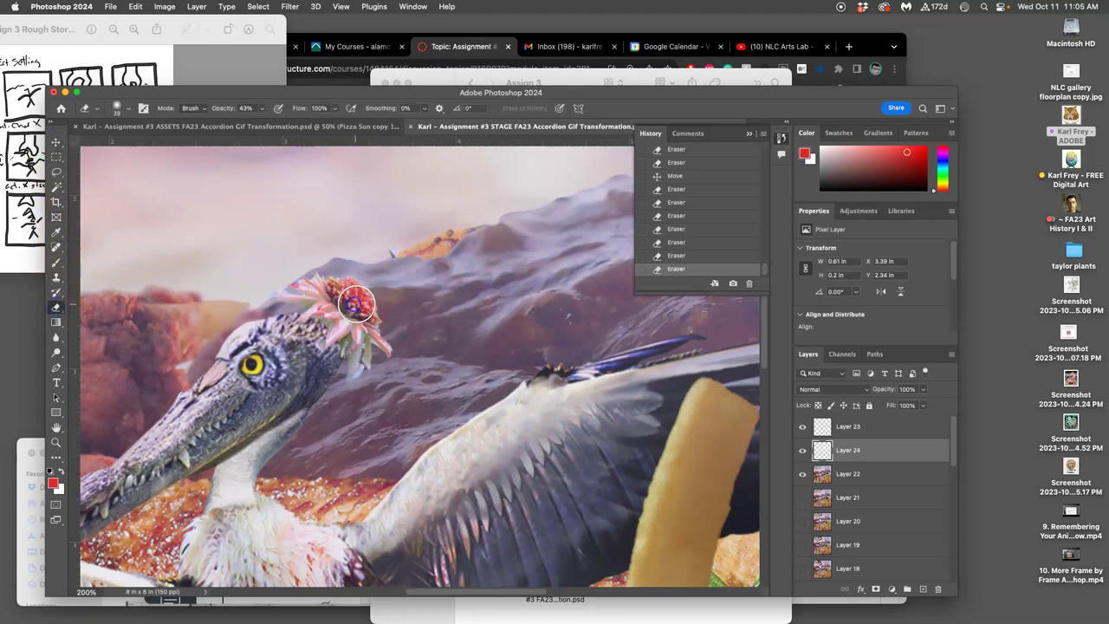
click(379, 305)
click(399, 310)
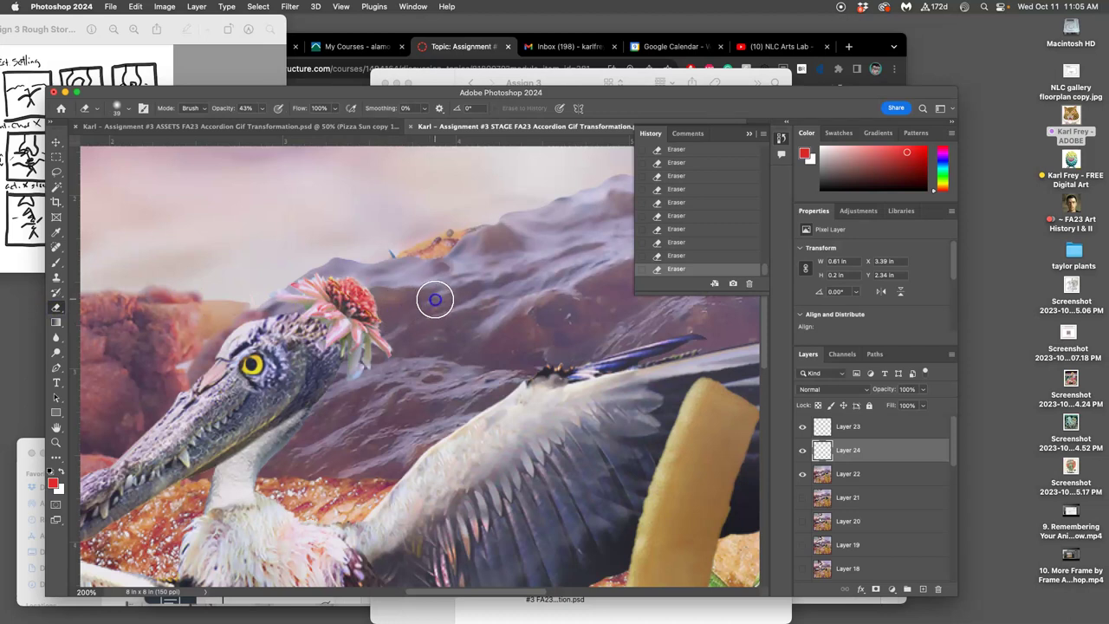
click(583, 315)
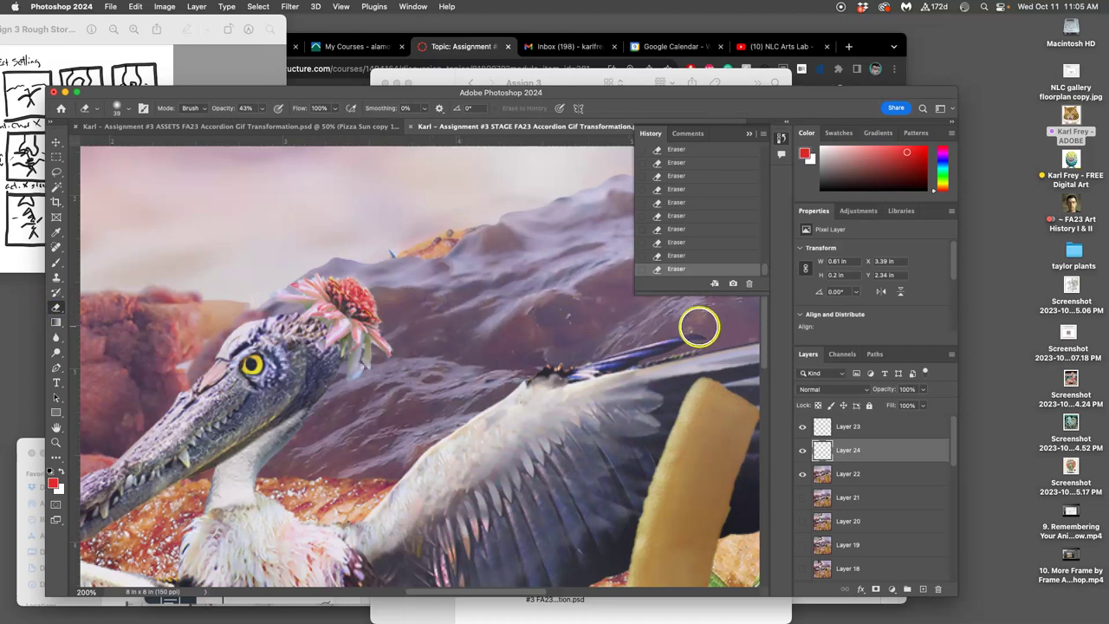
scroll(671, 320, right, 3)
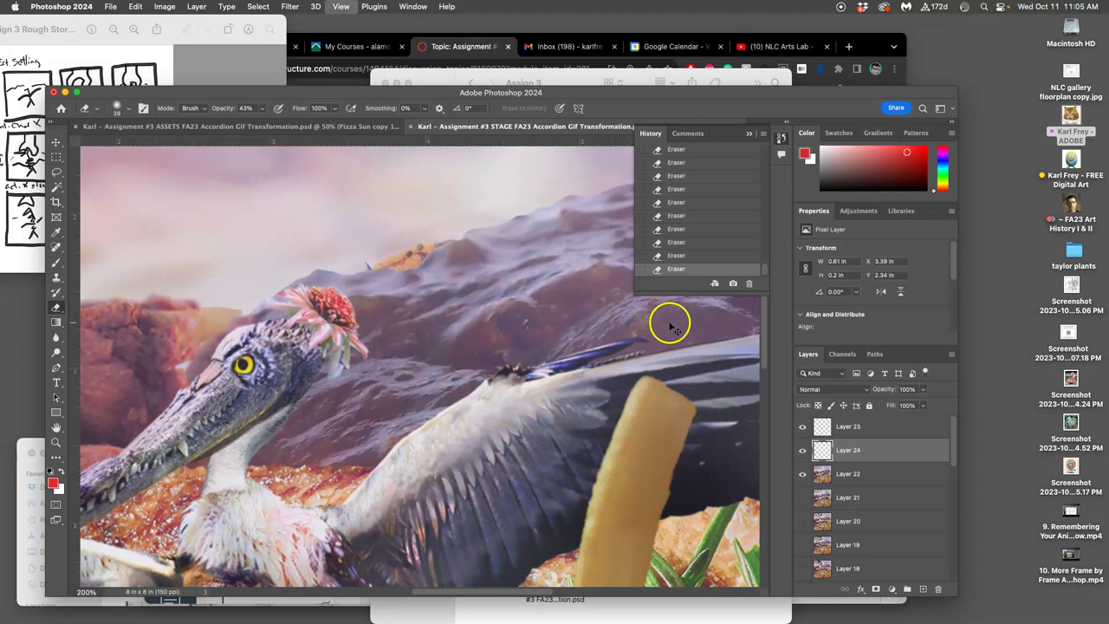
scroll(670, 323, down, 5)
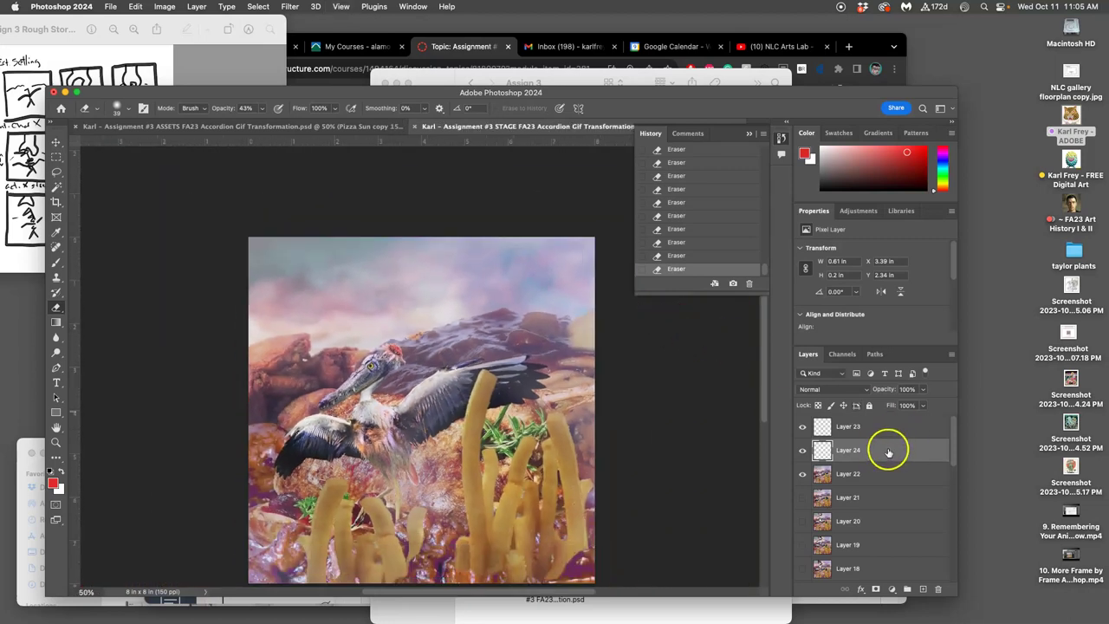
Merge Layers 23 and 24, then review the Layer 21 and Layer 20 frames at 200%.
shift+click(856, 430)
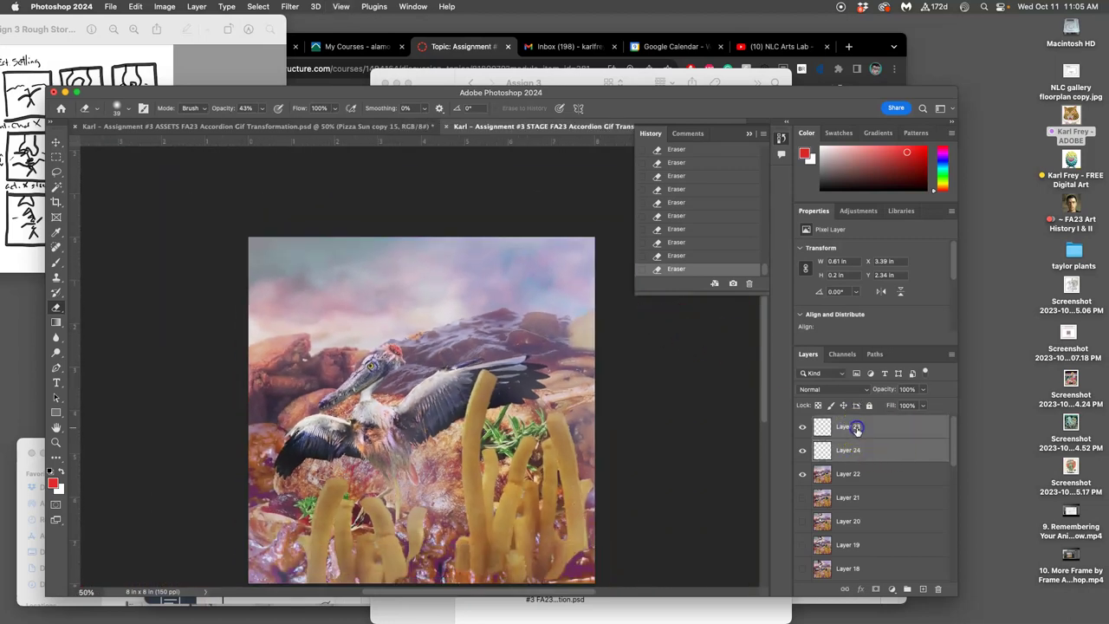
key(super+e)
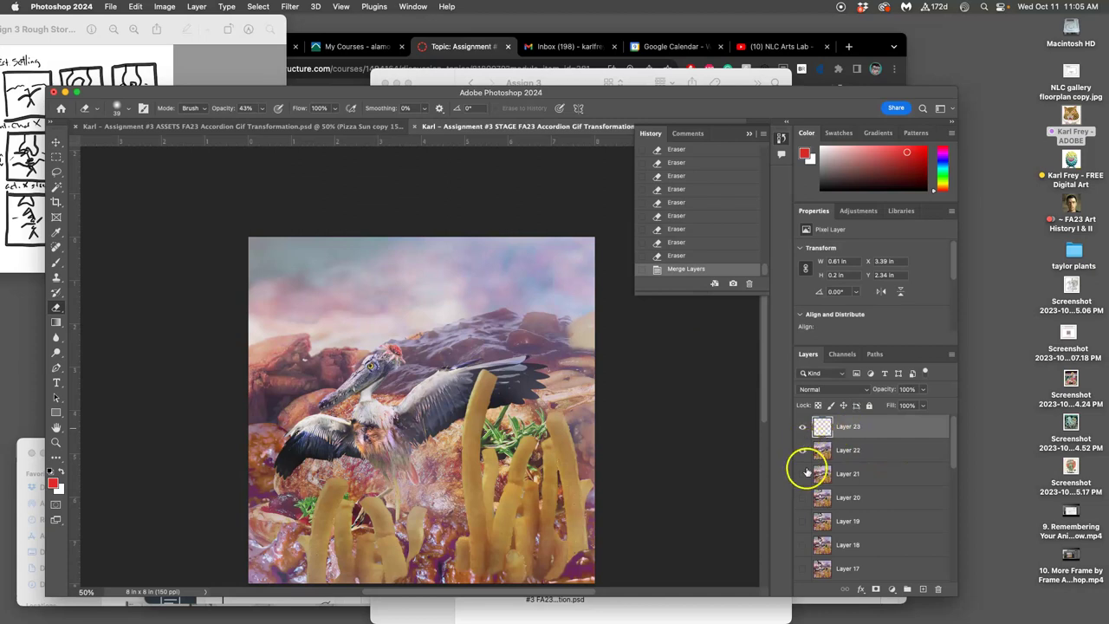
click(803, 473)
click(803, 451)
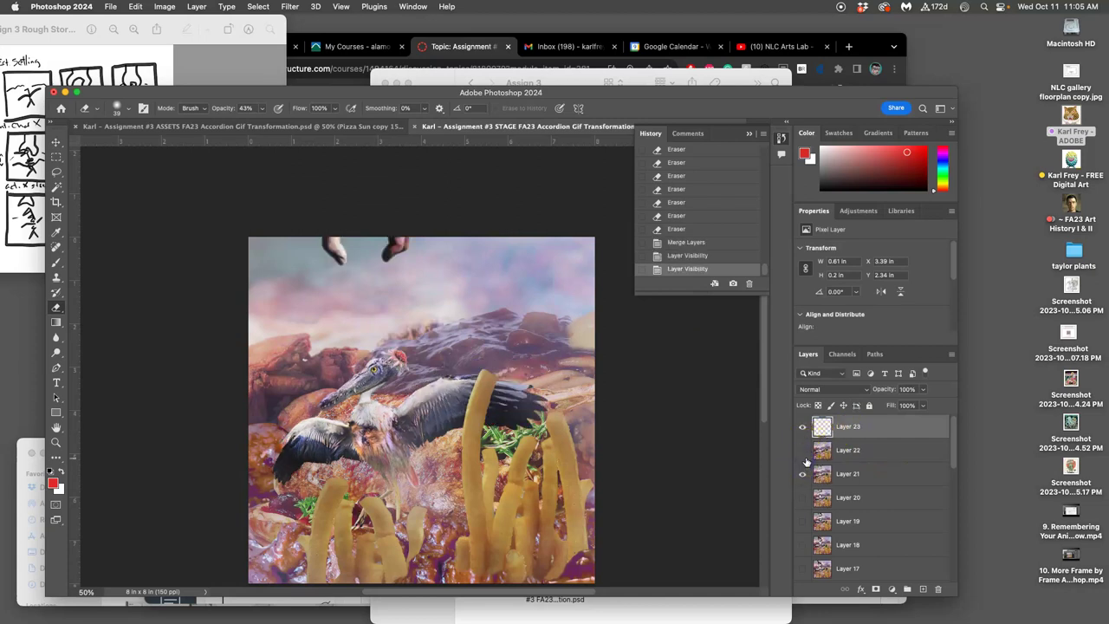
click(803, 497)
click(804, 477)
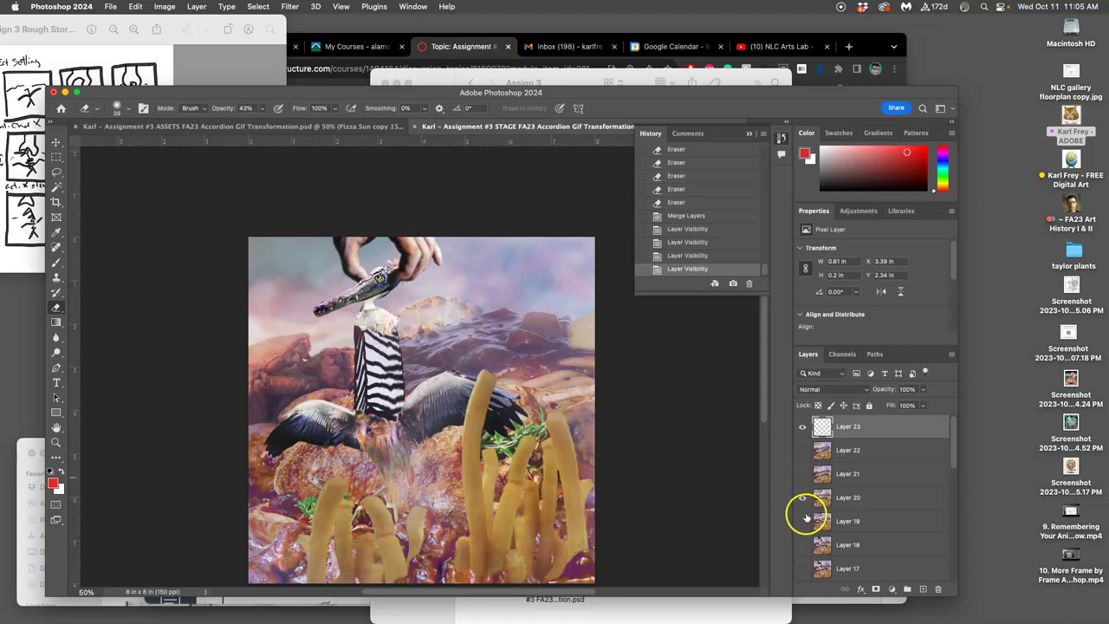
key(super+equal)
key(super+equal)
key(super+equal)
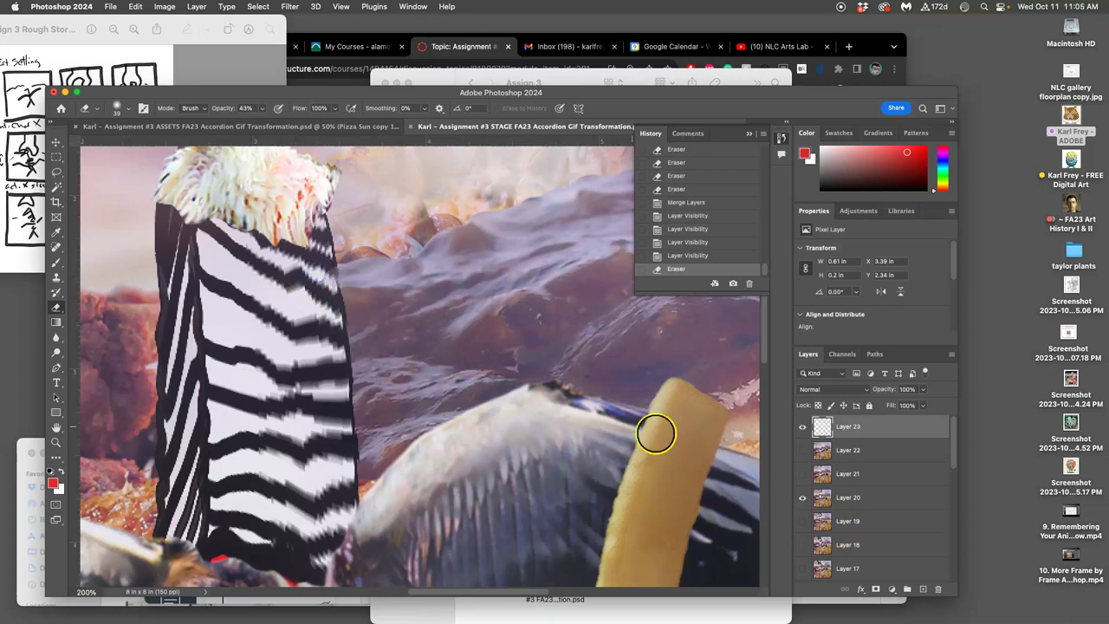
Erase a spot by the fry's right edge and compare the Layer 19, 18 and 17 frames.
click(734, 435)
click(802, 427)
click(803, 427)
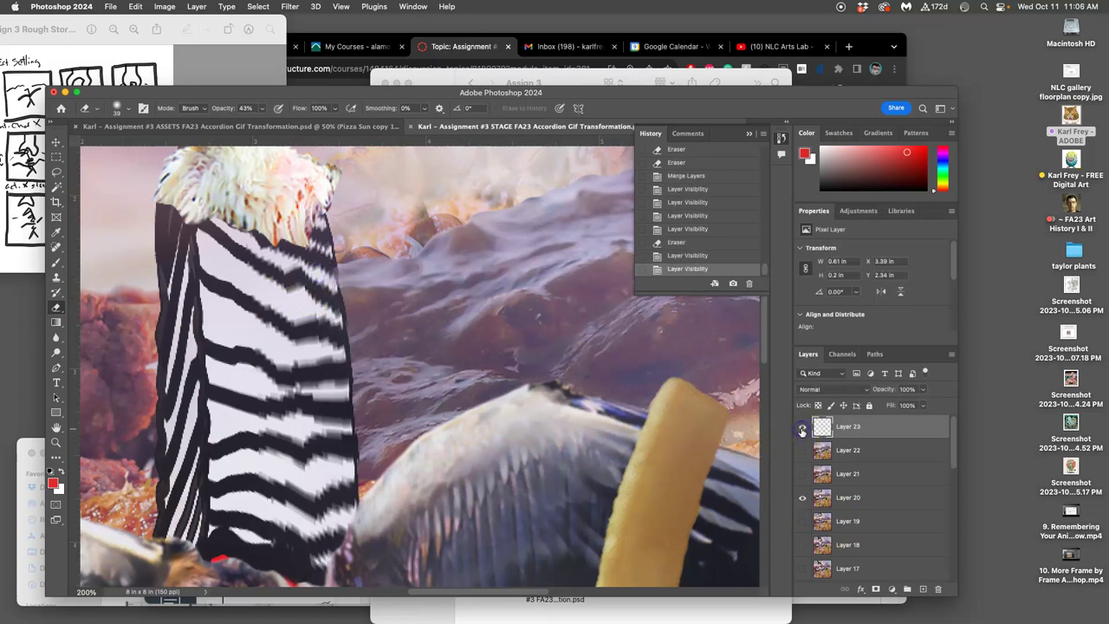
click(803, 498)
click(802, 520)
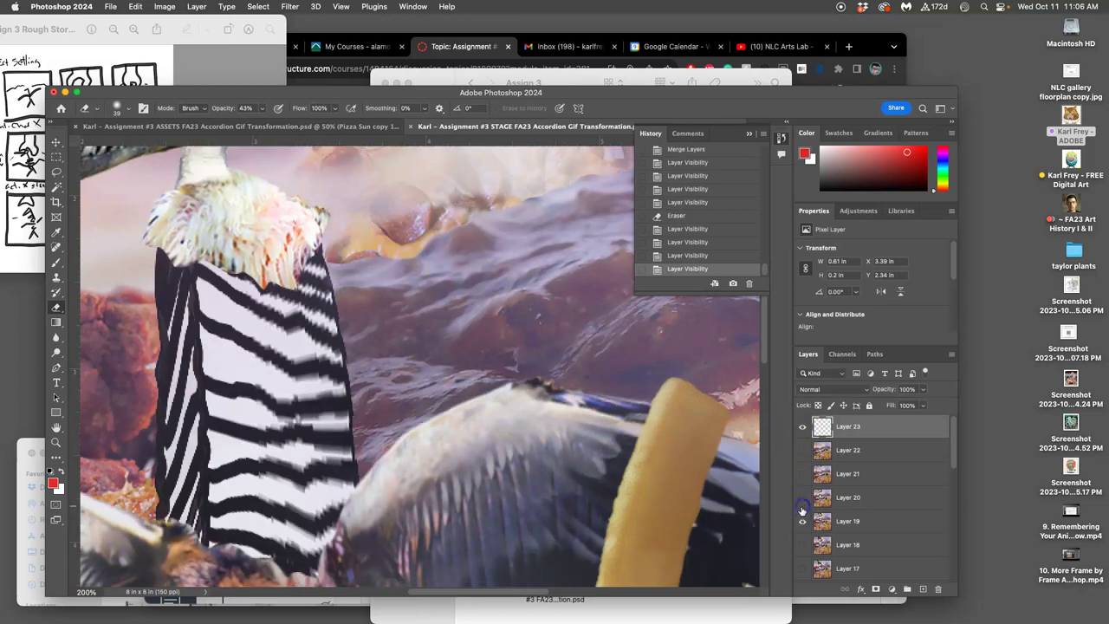
click(803, 544)
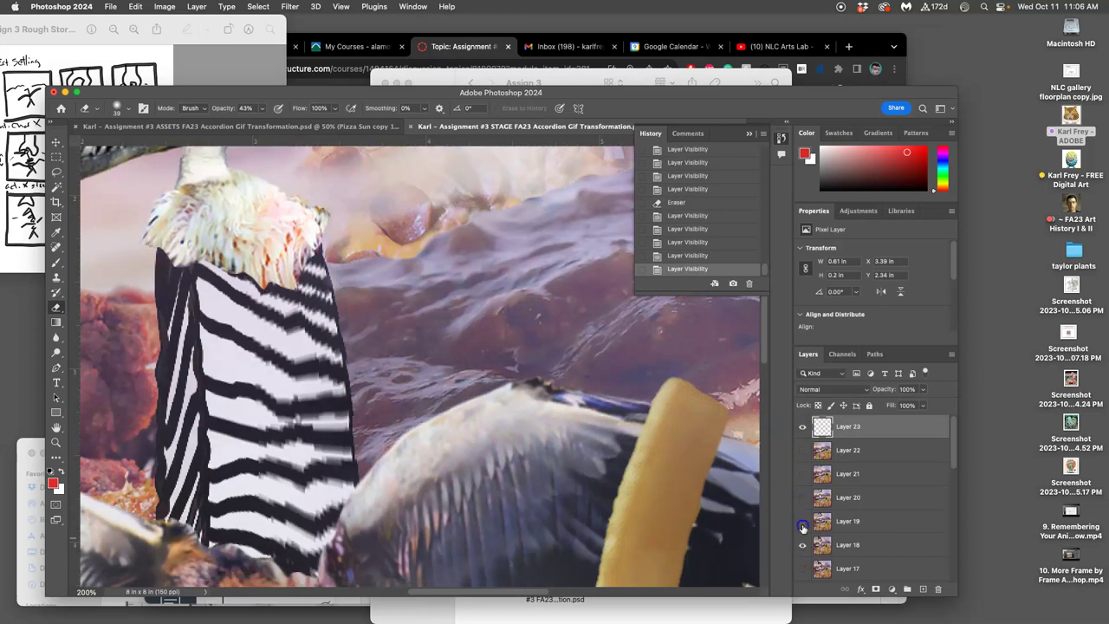
click(803, 521)
drag(802, 544, 806, 570)
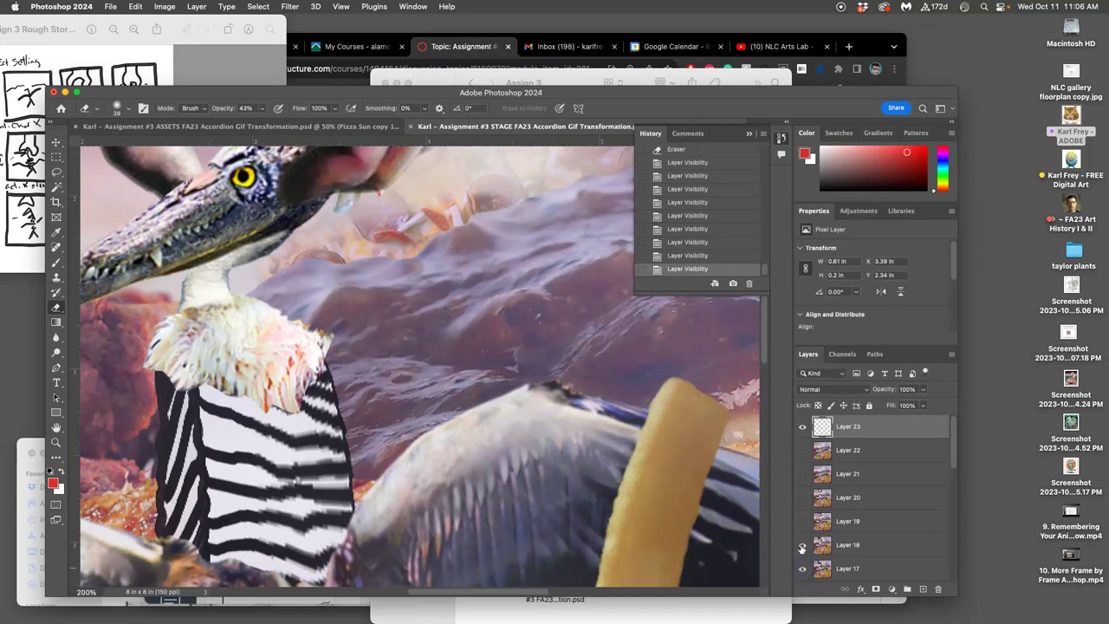
click(802, 546)
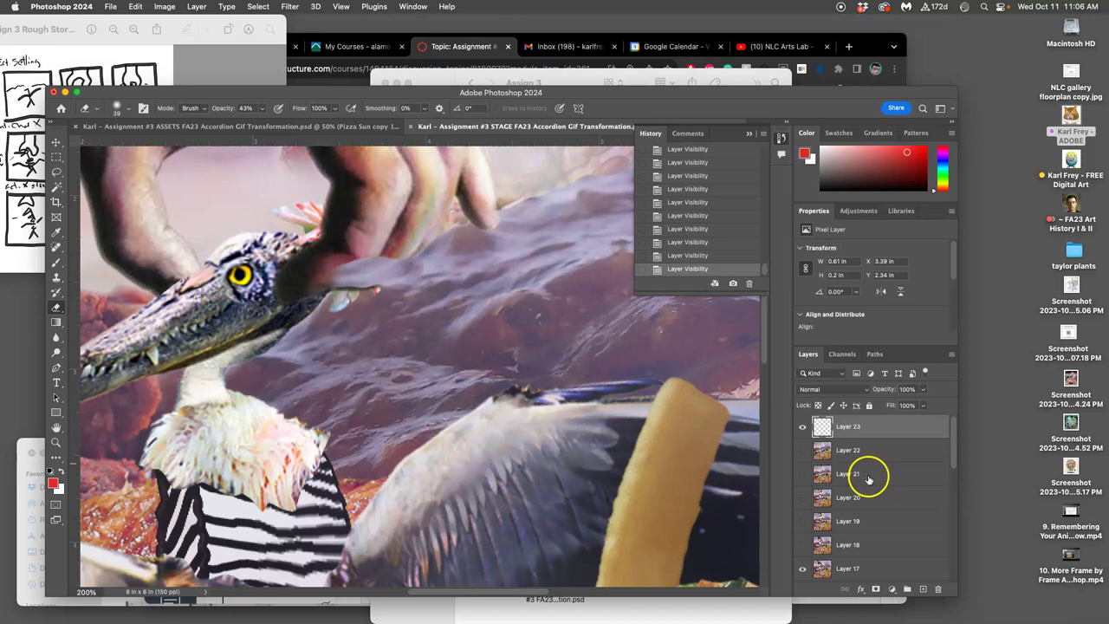
Zoom back to 100% and give Layer 17 a green colour label, making it visible.
scroll(869, 478, down, 1)
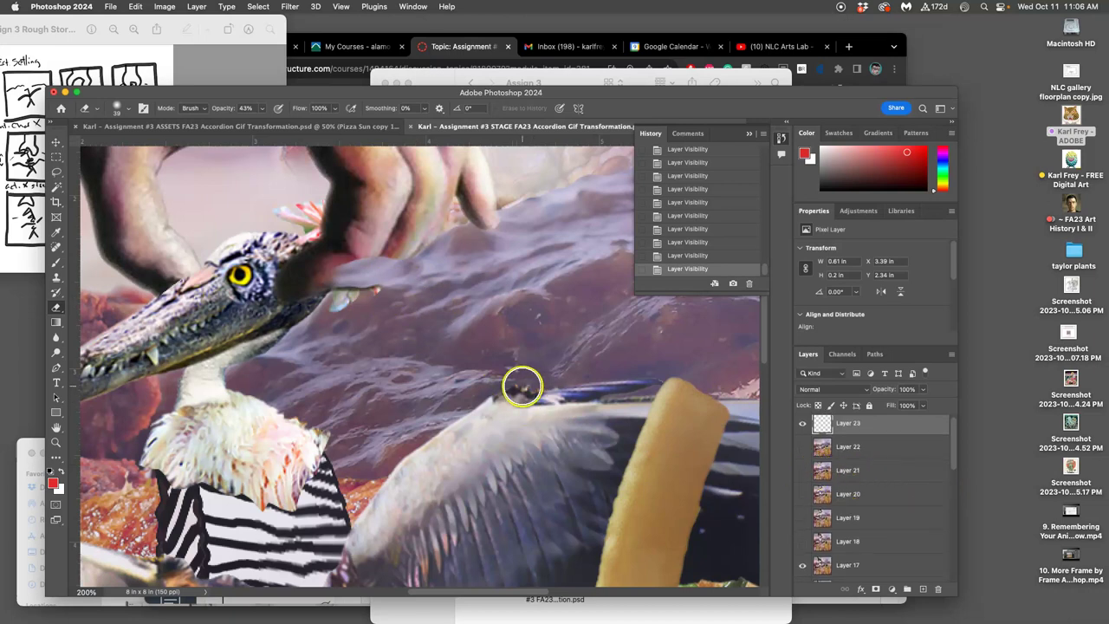
key(super+minus)
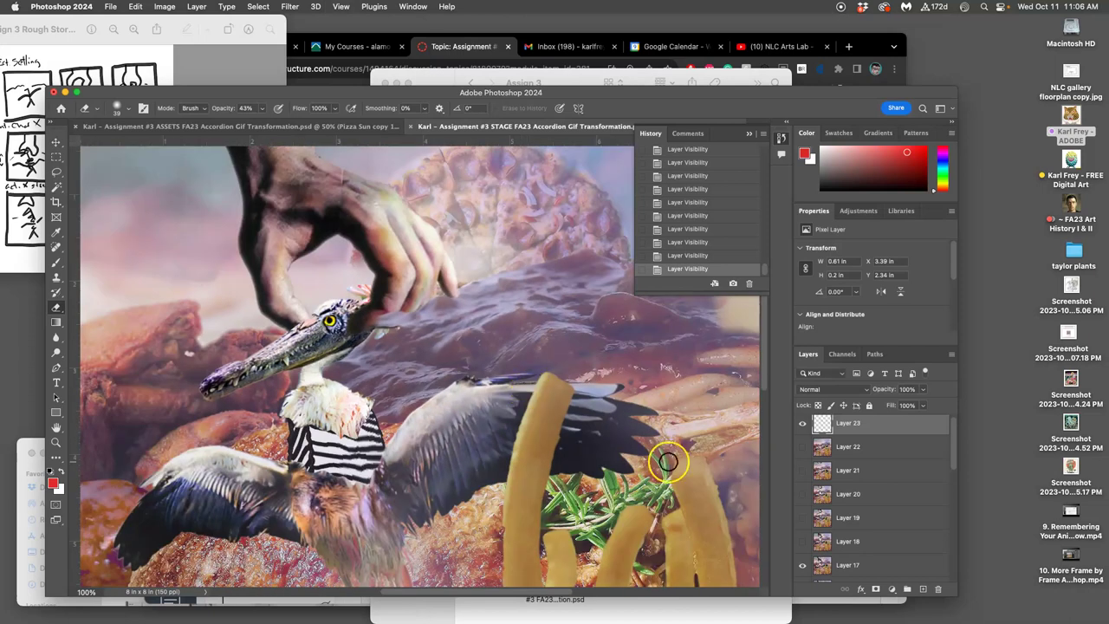
scroll(845, 468, down, 2)
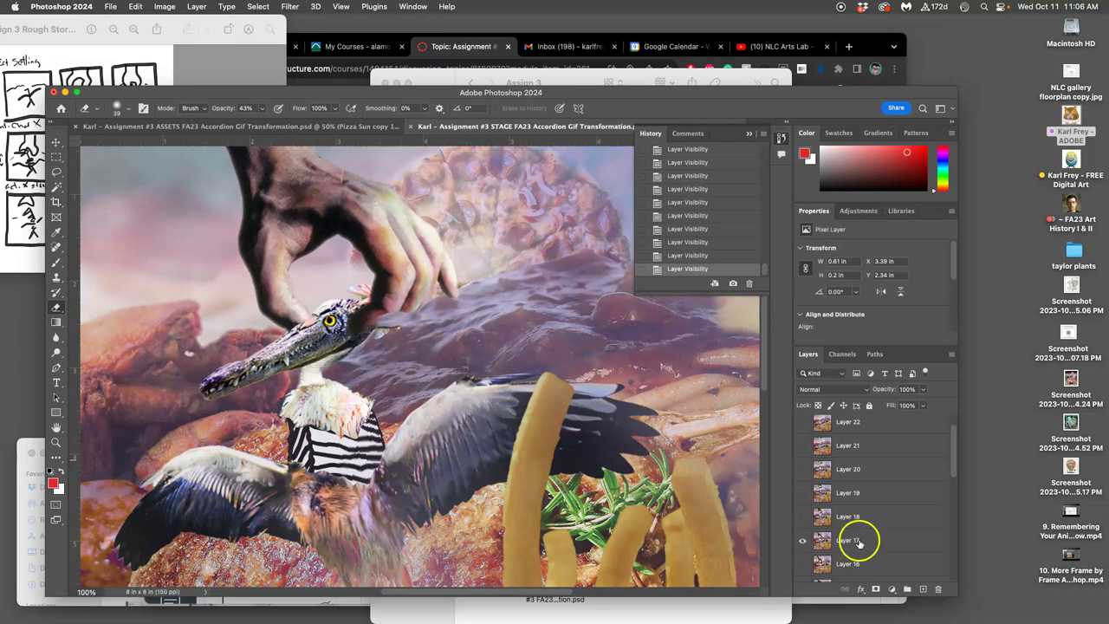
right_click(804, 537)
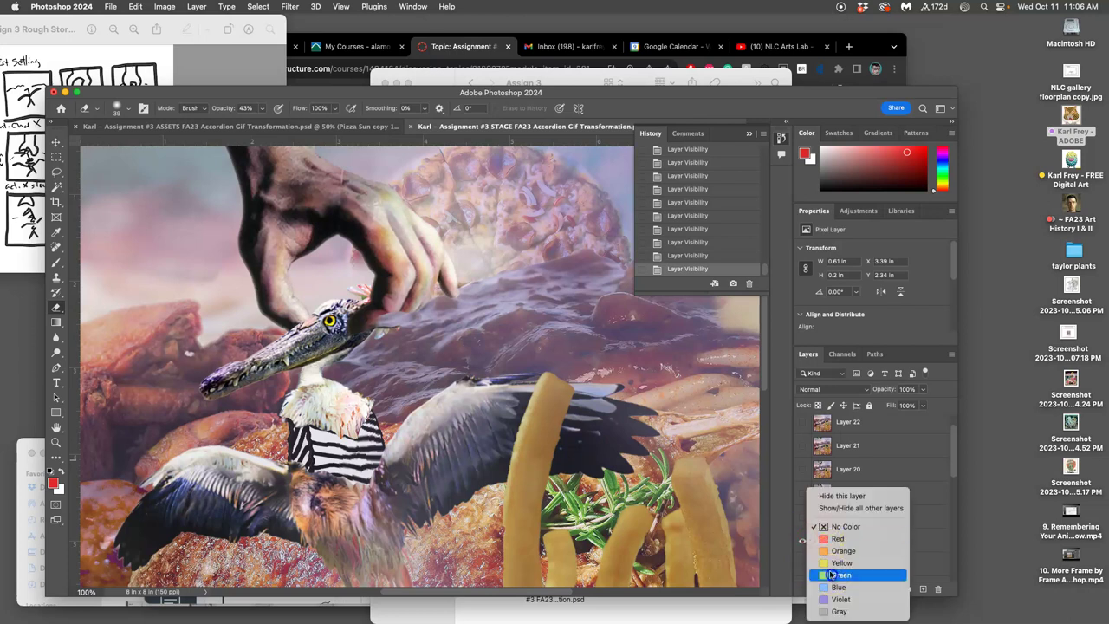
click(830, 575)
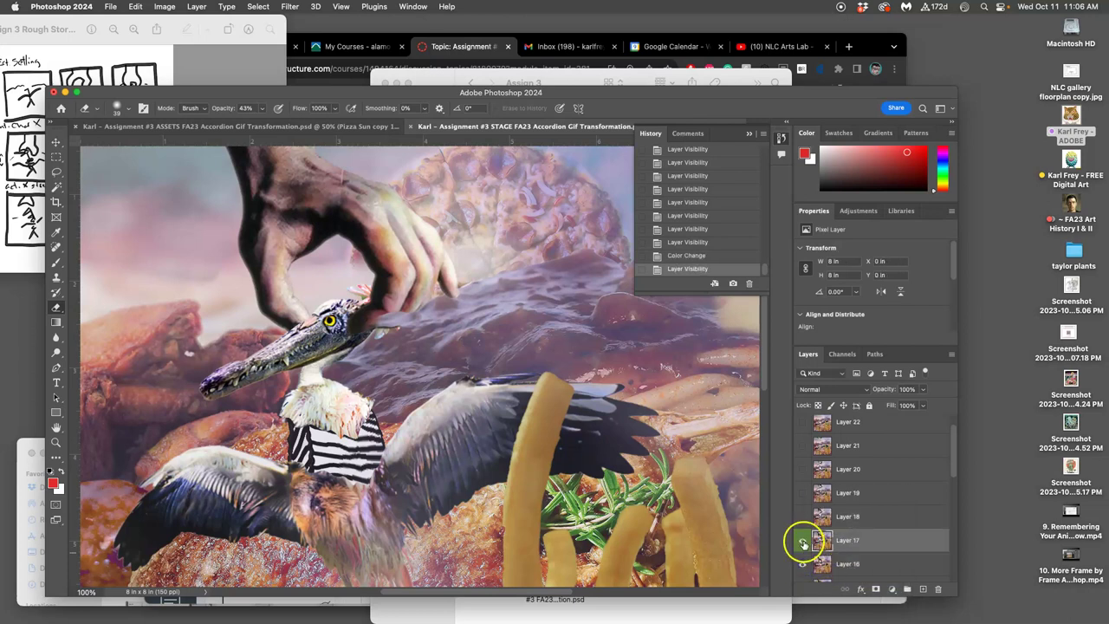
click(803, 544)
Hide Layer 16 and toggle Layer 23 to check the bird frame, then bring up the ASSETS document.
scroll(855, 532, down, 1)
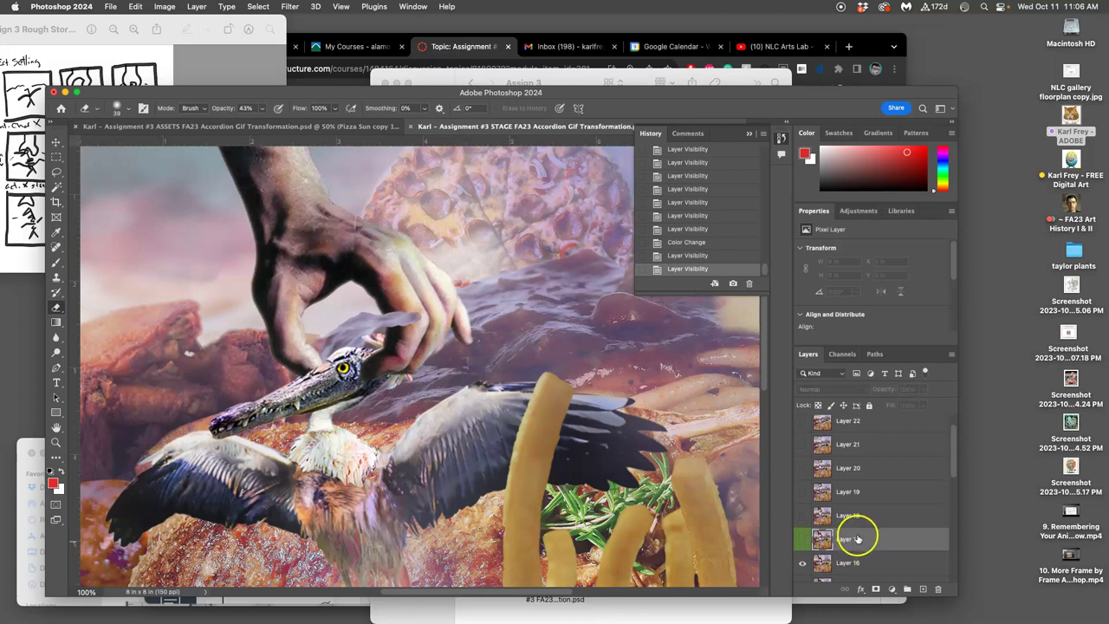
scroll(823, 520, up, 1)
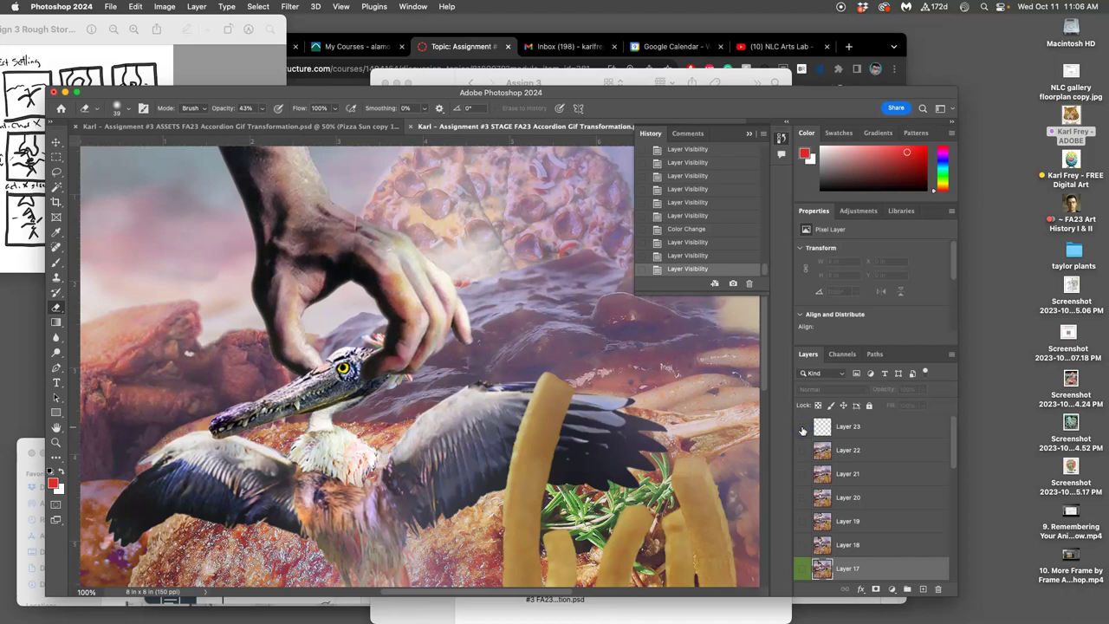
scroll(839, 476, down, 1)
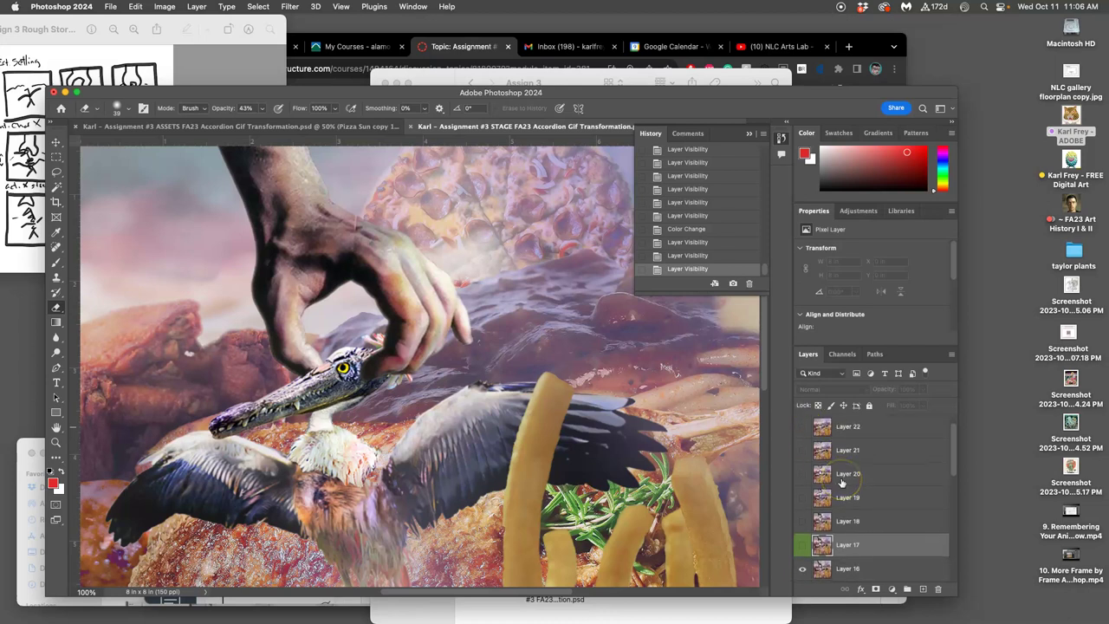
drag(839, 491, 819, 537)
scroll(823, 520, down, 2)
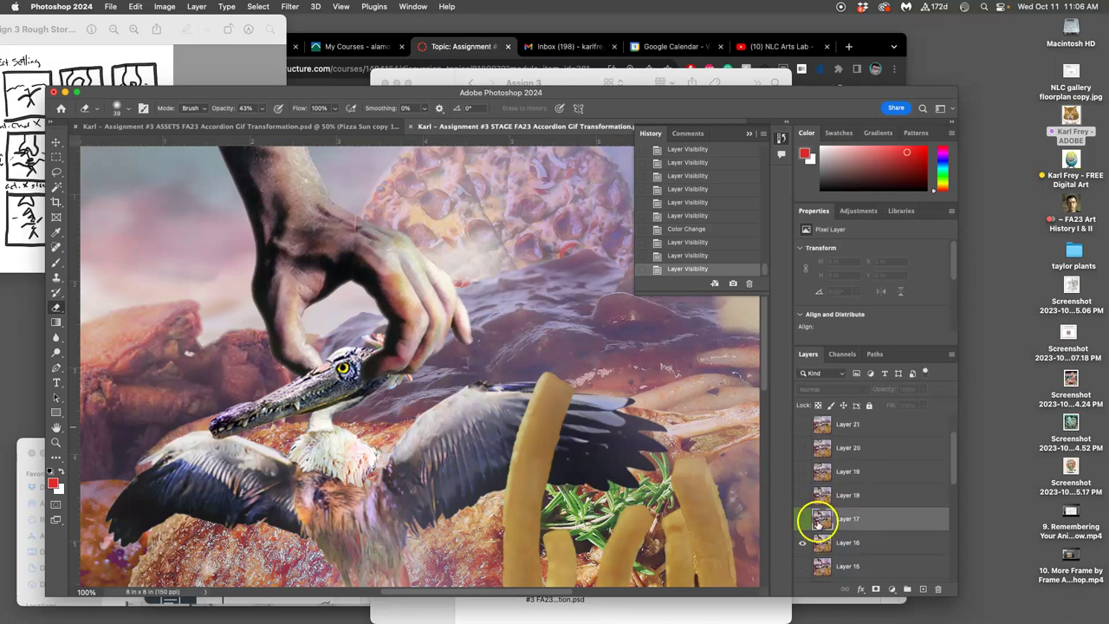
click(802, 512)
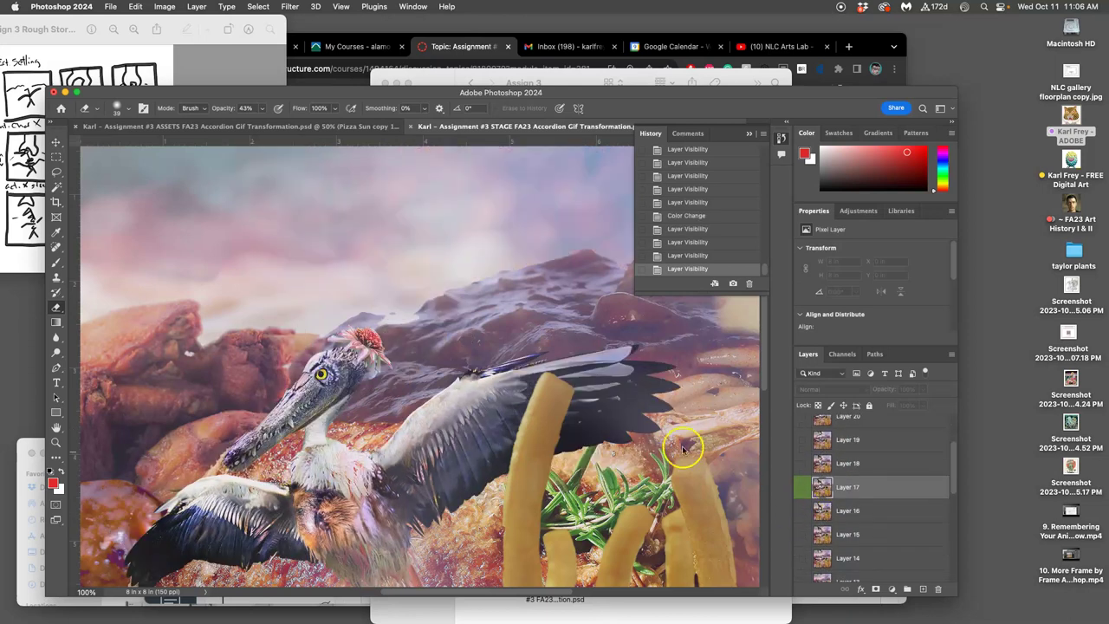
scroll(617, 418, down, 3)
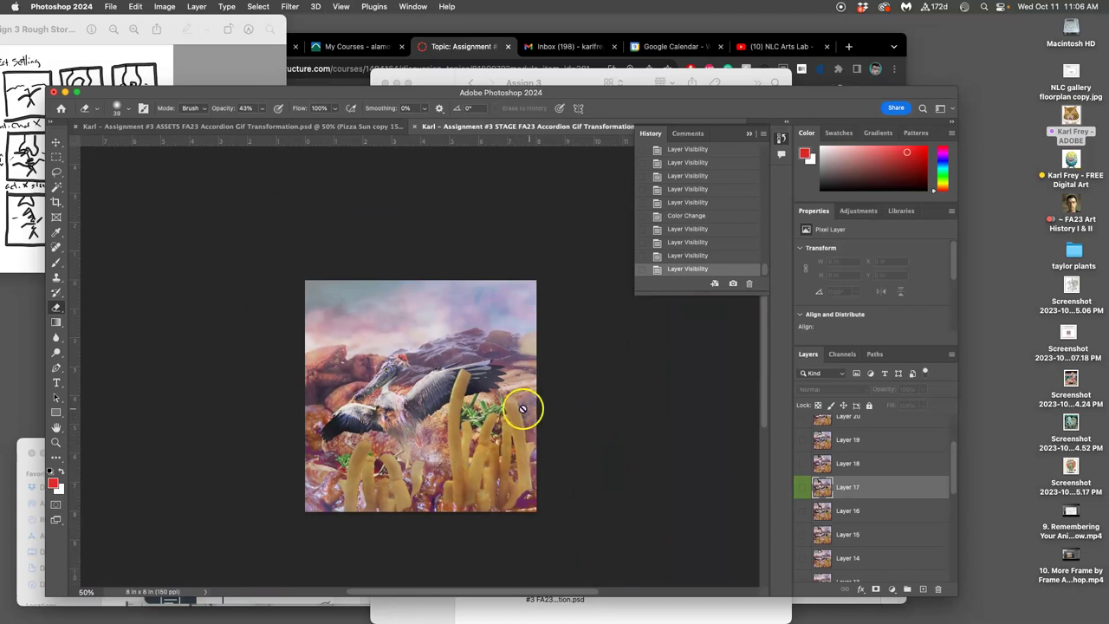
scroll(520, 476, up, 1)
scroll(810, 468, up, 3)
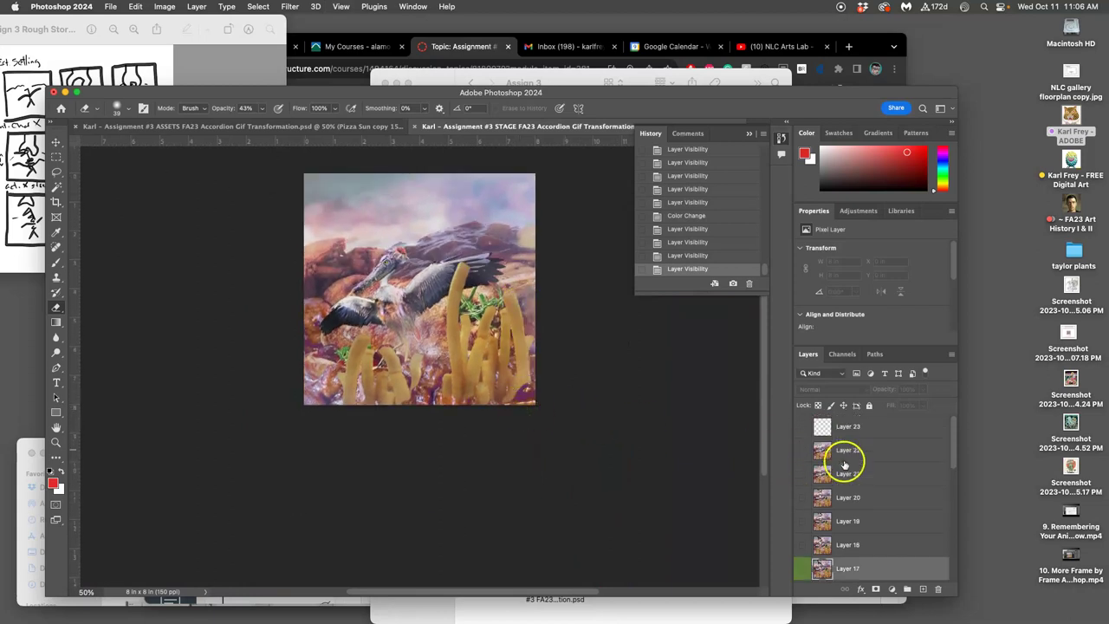
click(806, 428)
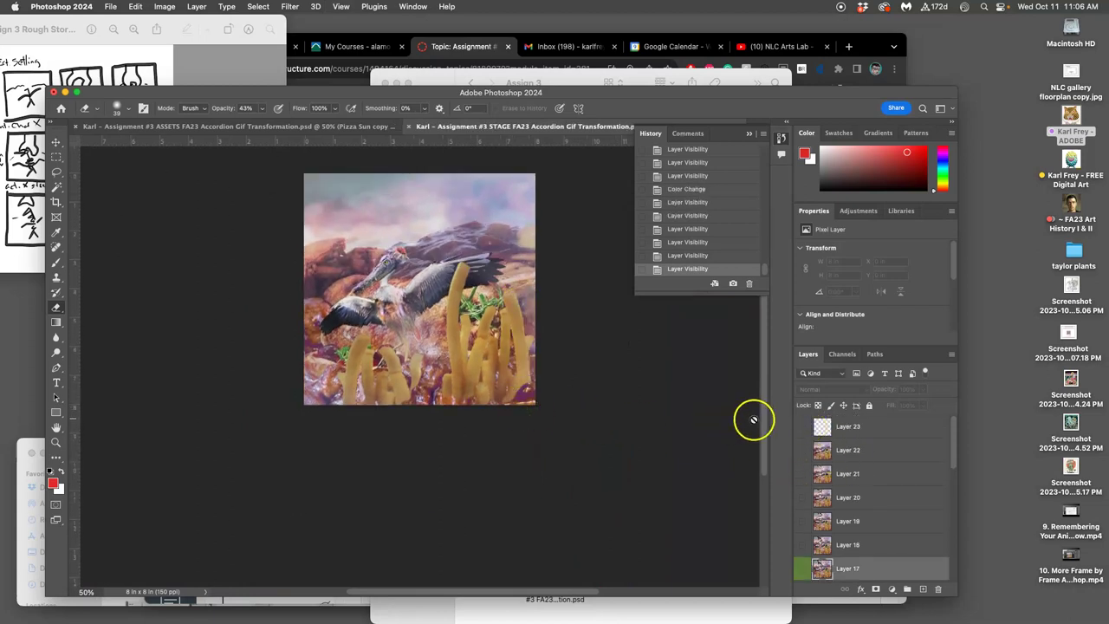
scroll(911, 502, down, 5)
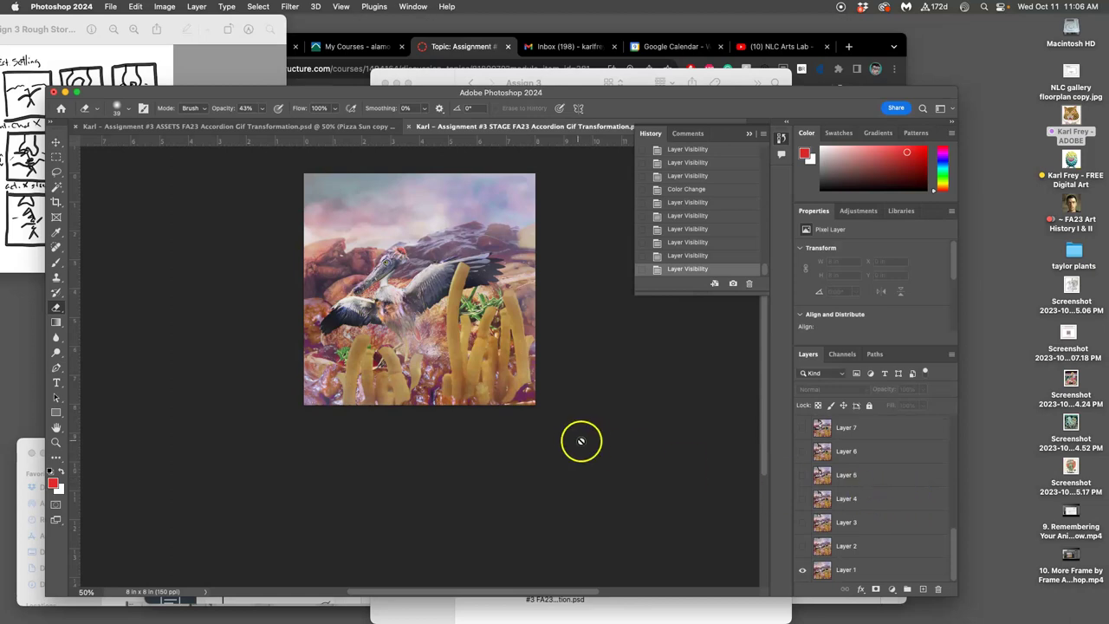
scroll(567, 441, up, 1)
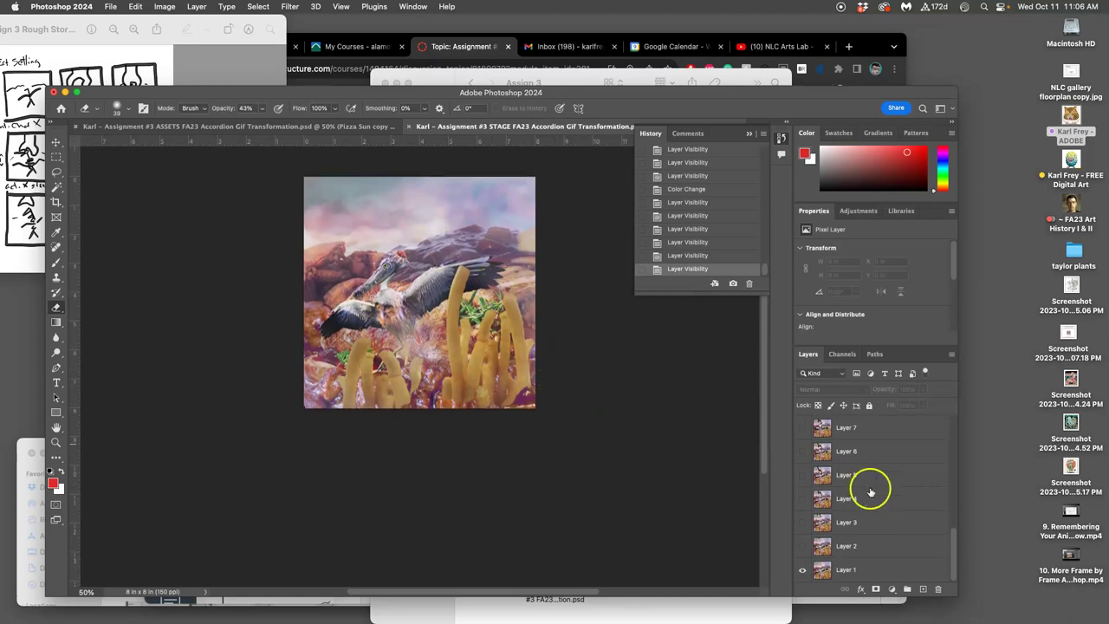
click(206, 130)
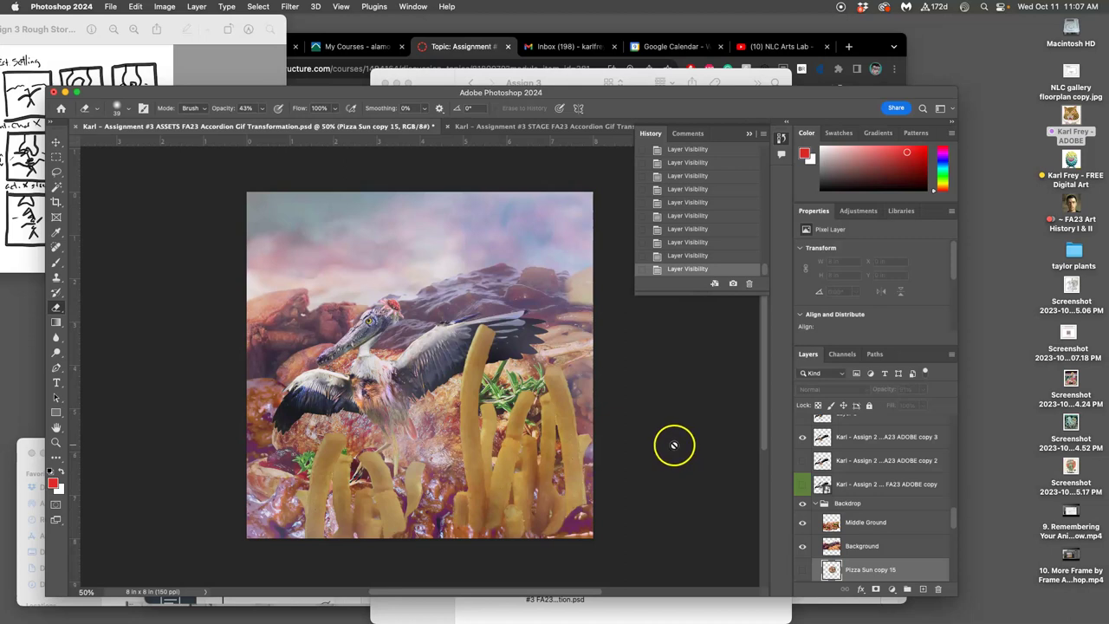
Save and close the ASSETS document, then zoom the STAGE document to 50%.
click(118, 9)
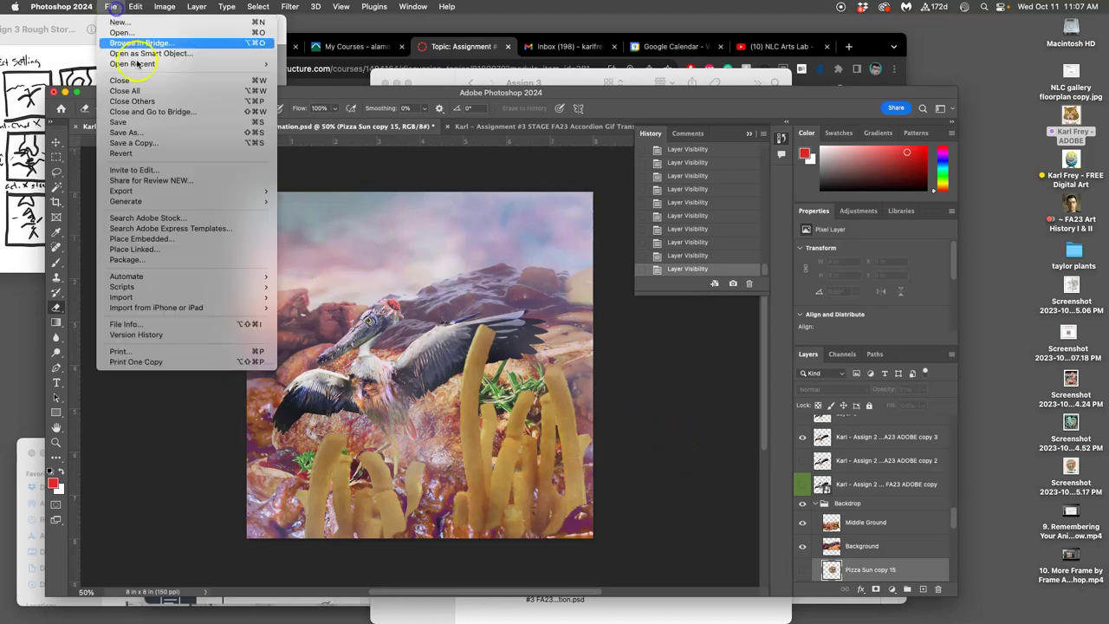
click(146, 125)
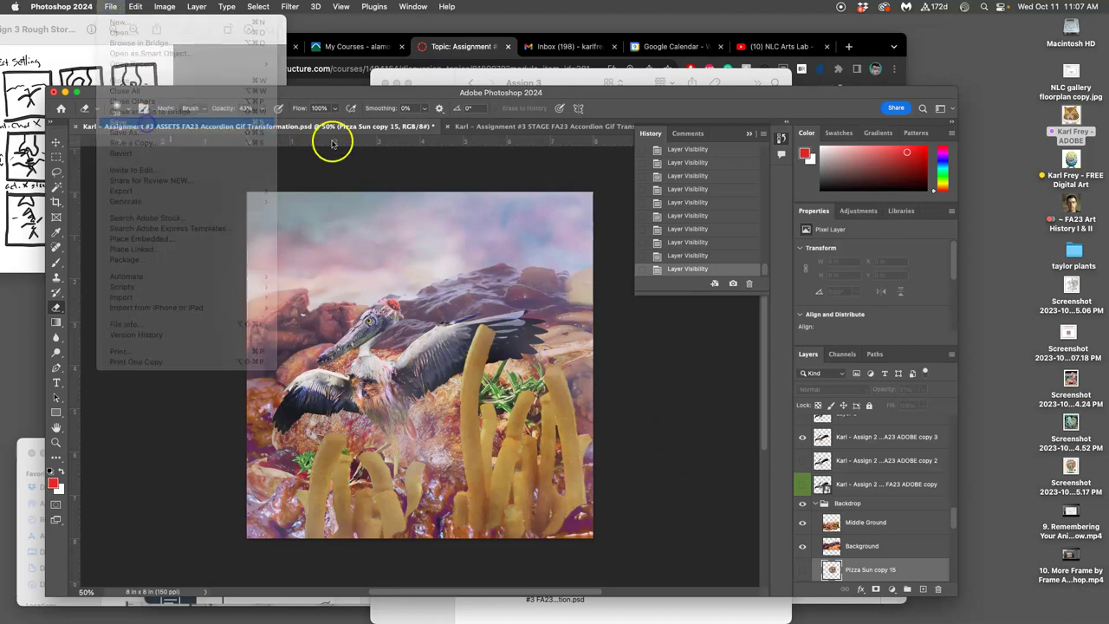
click(76, 126)
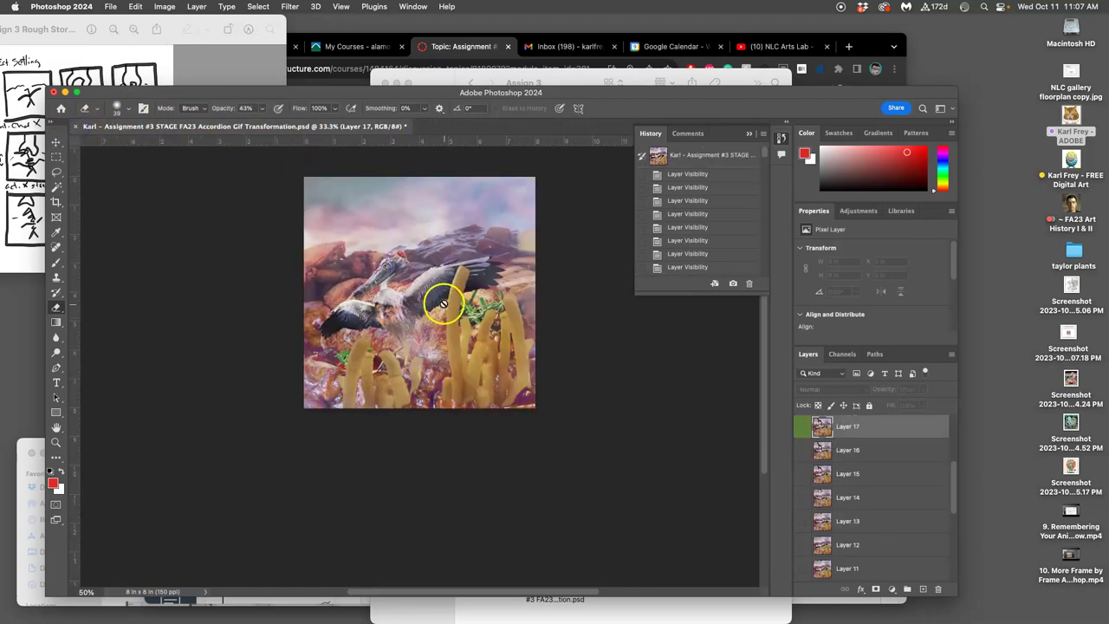
key(super+equal)
scroll(445, 289, up, 5)
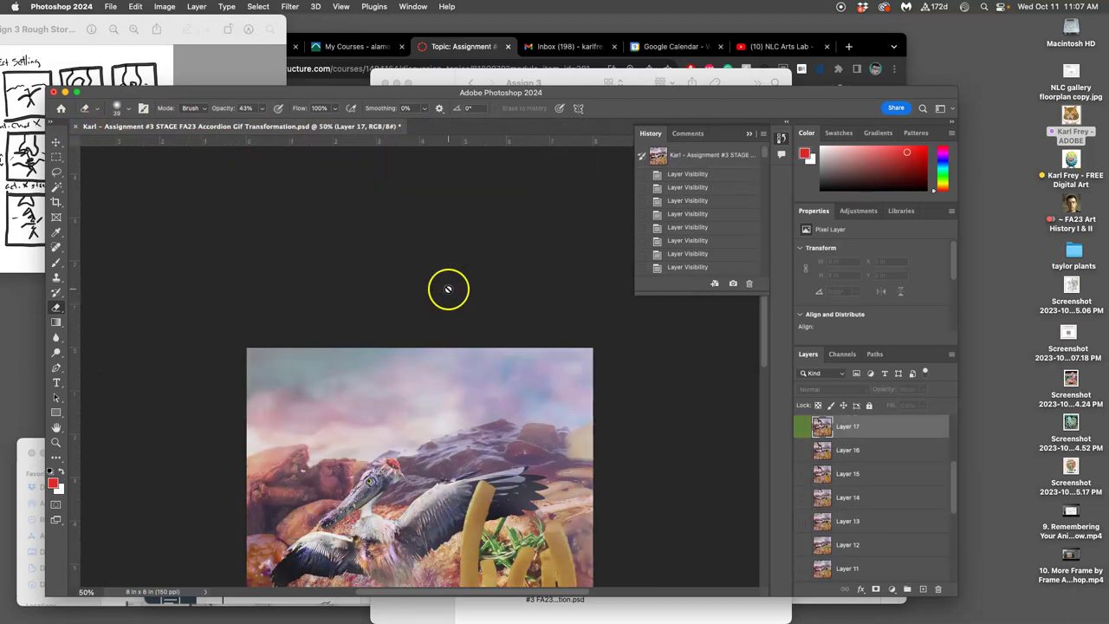
scroll(447, 290, down, 5)
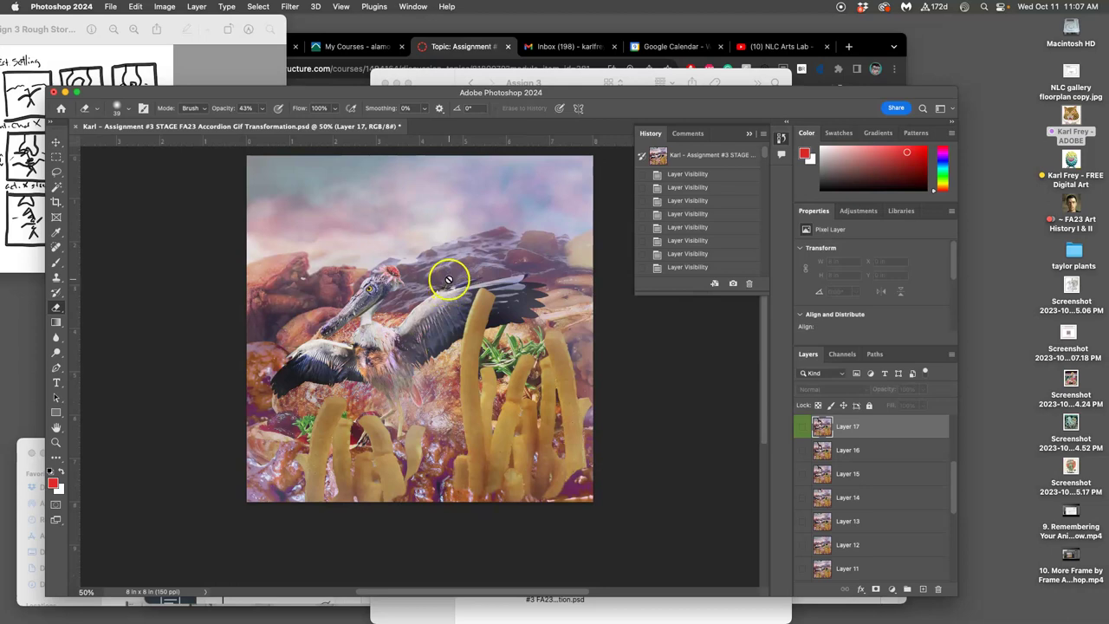
Show the Timeline panel, convert the frame to a video timeline and back to frame animation.
click(413, 7)
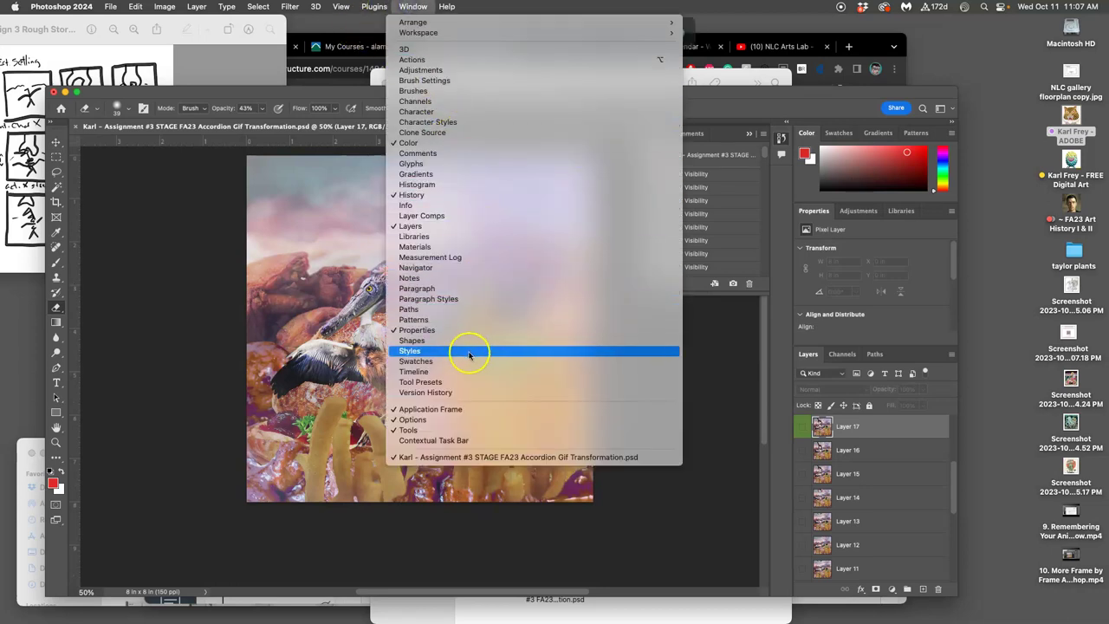
click(450, 372)
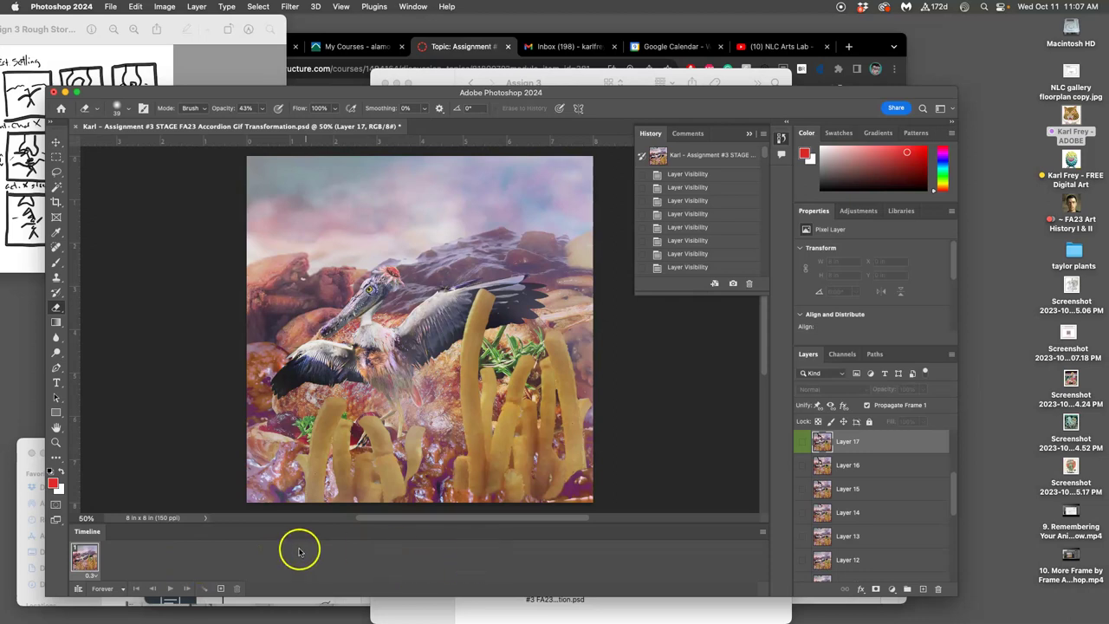
click(91, 559)
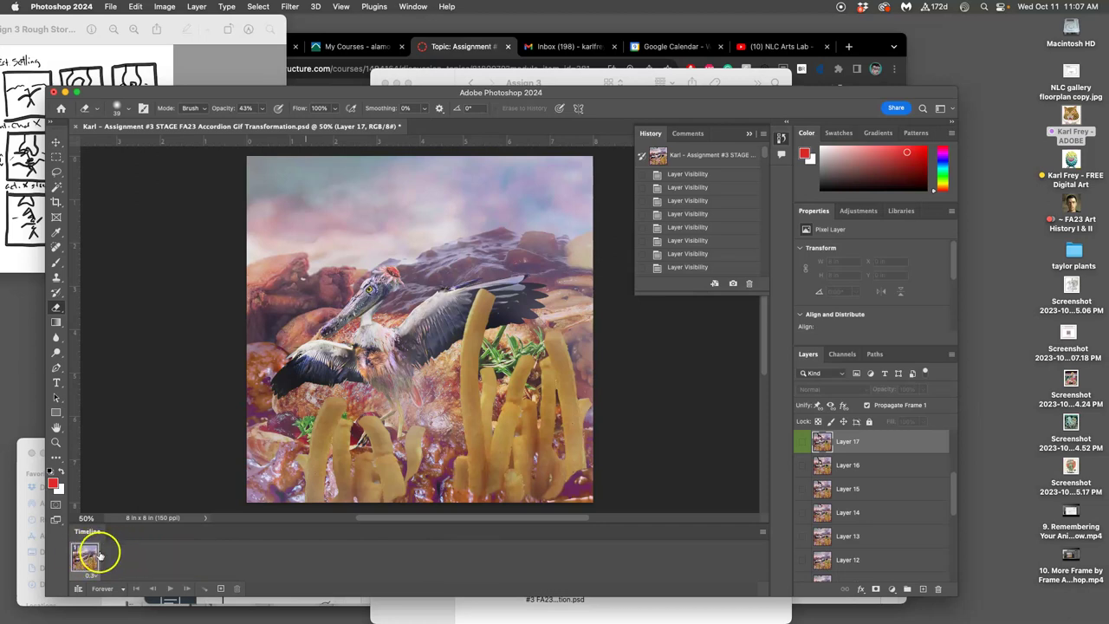
click(78, 588)
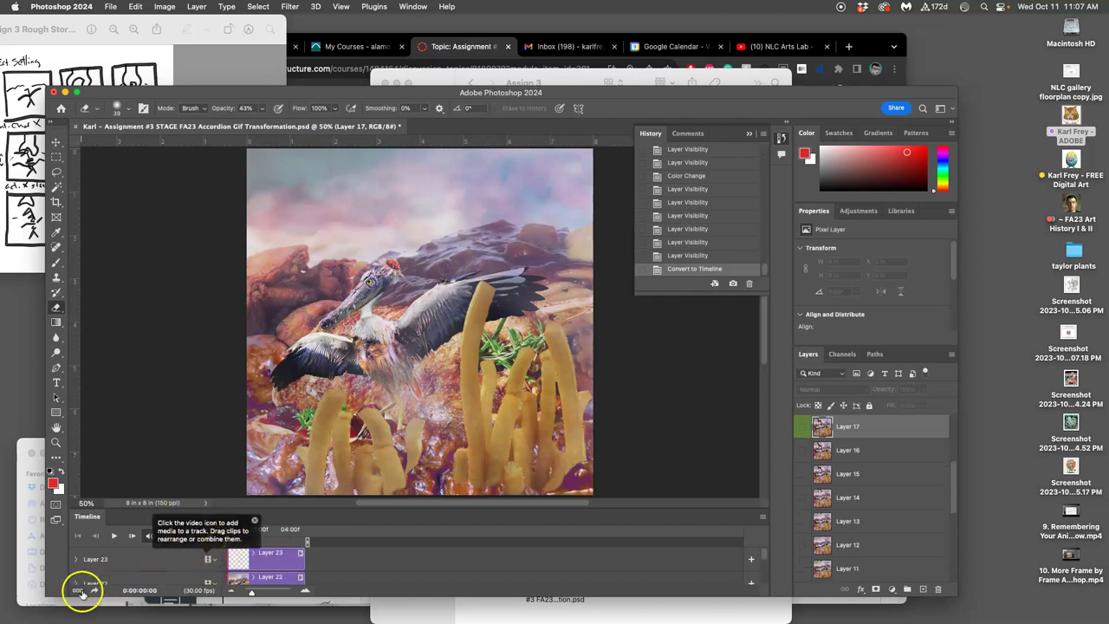
click(78, 589)
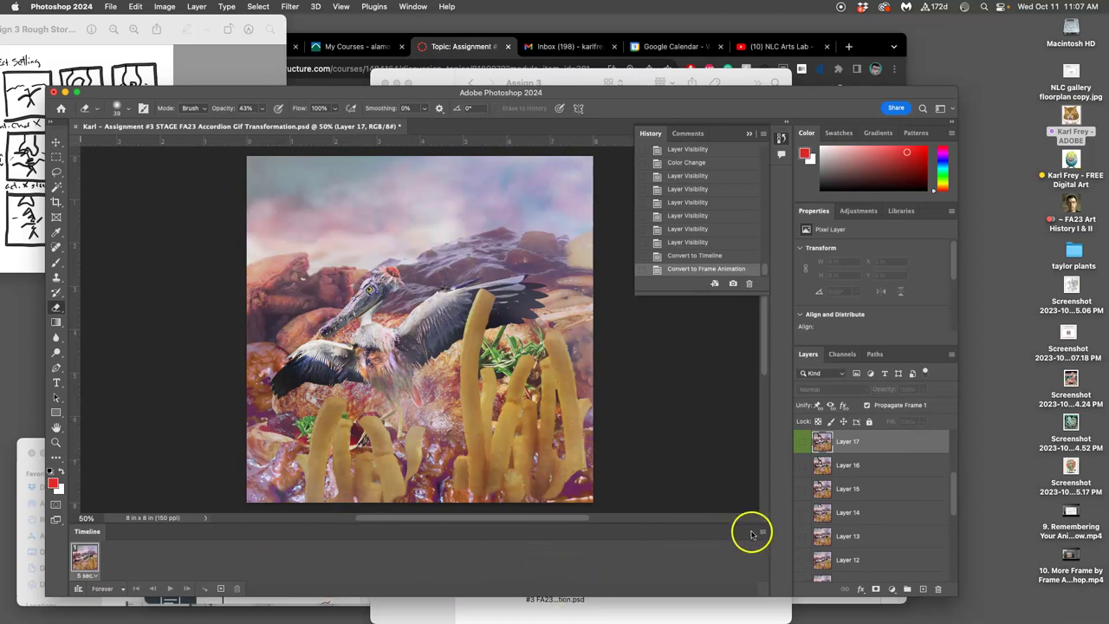
Run Make Frames From Layers, check the last frame 22, then return to frame 1.
click(762, 534)
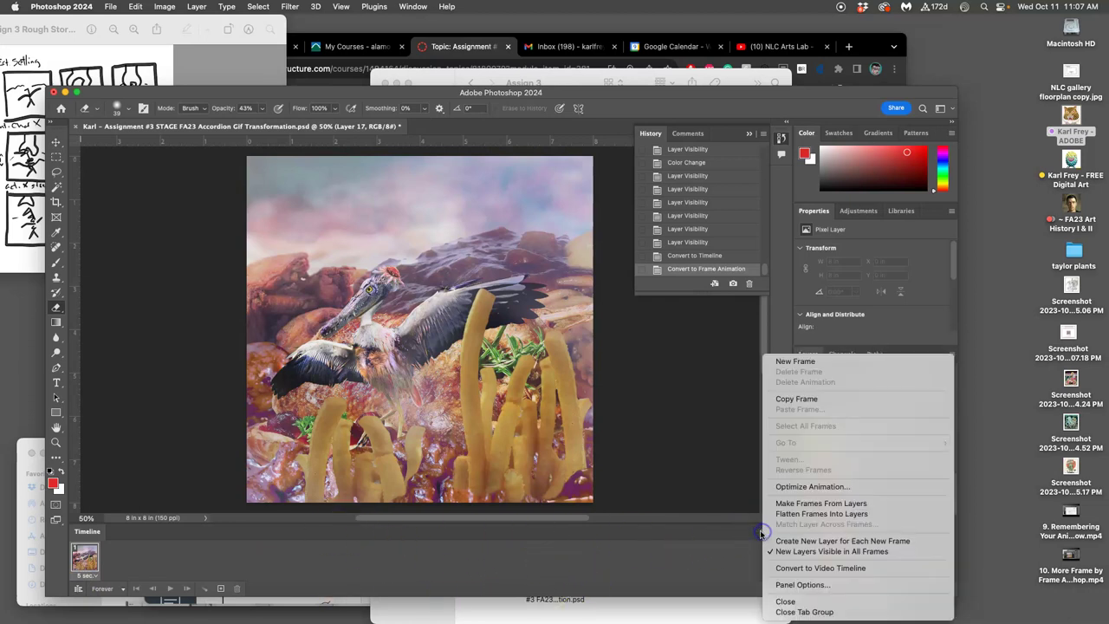
click(810, 505)
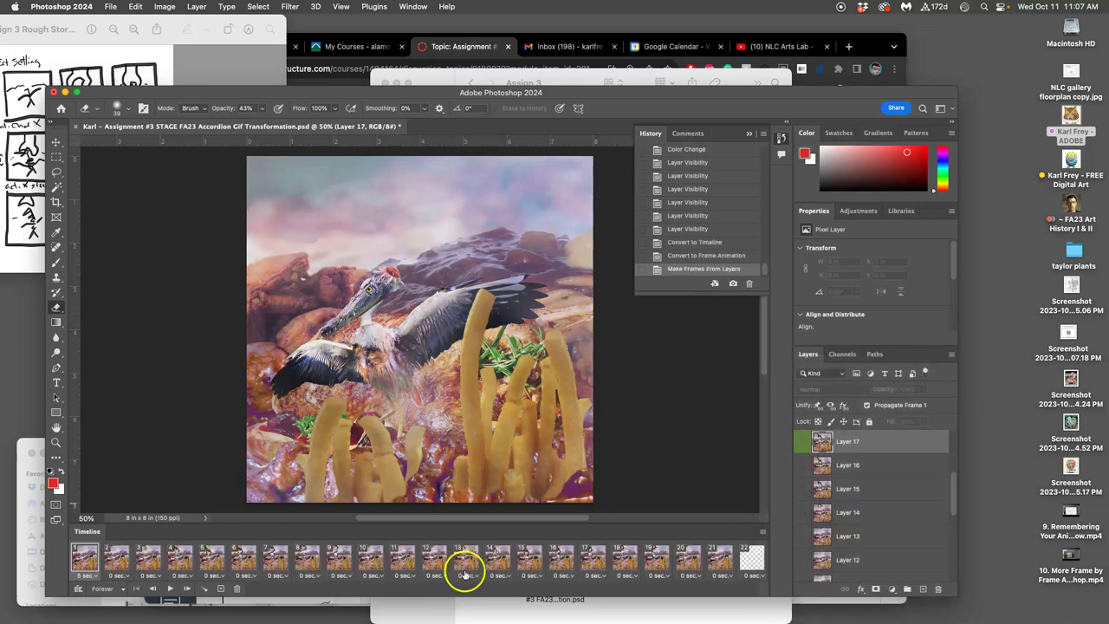
click(748, 557)
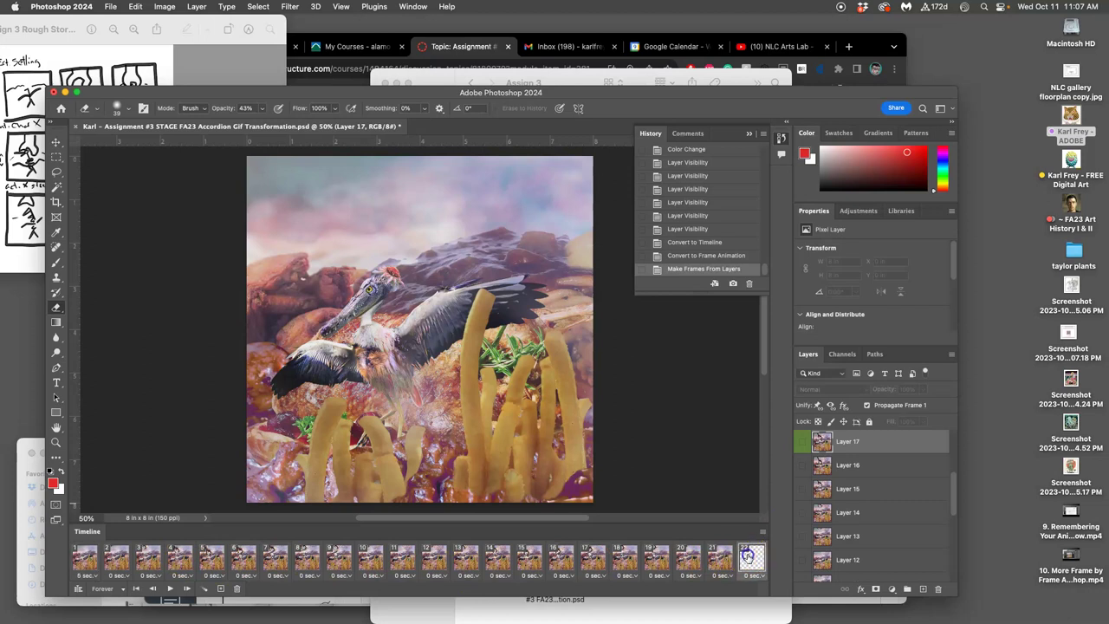
scroll(896, 459, up, 3)
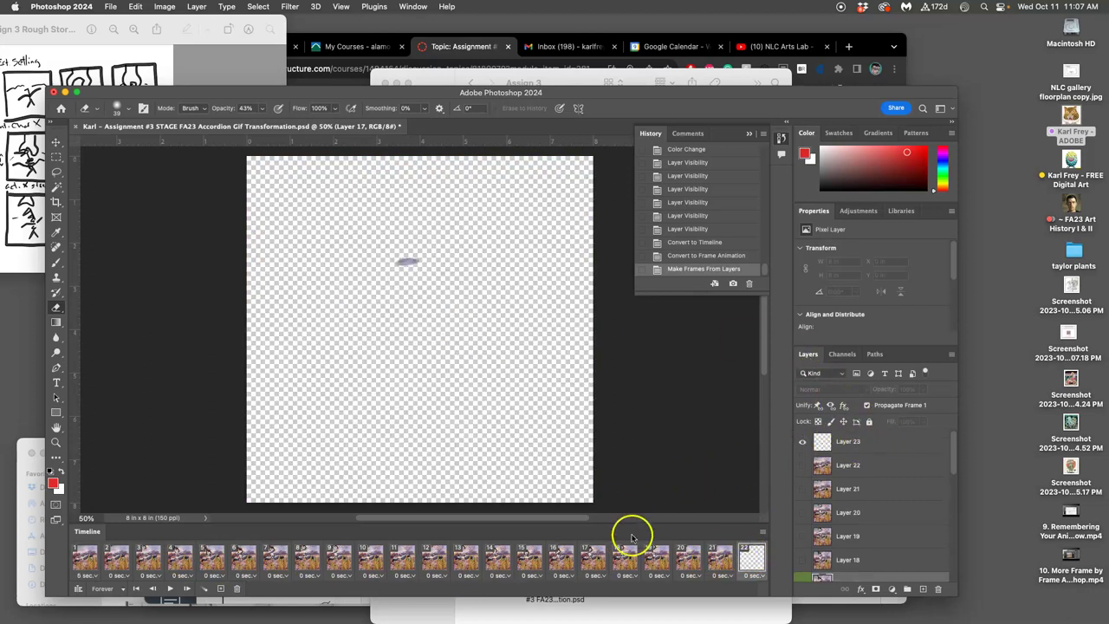
click(89, 556)
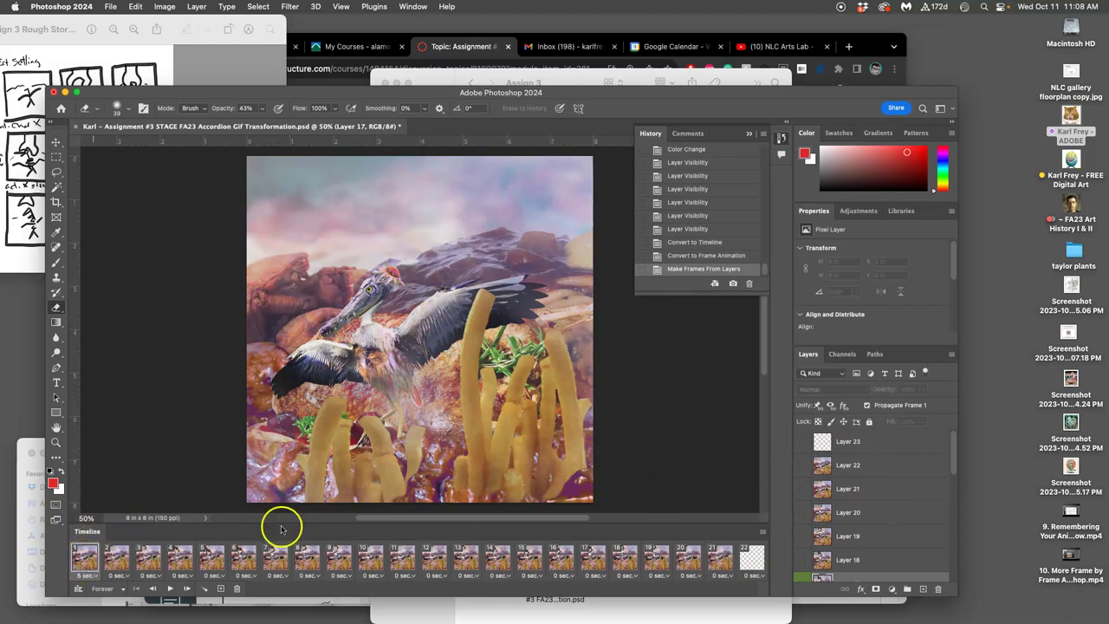
Step through frames 1 to 6, toggling Layer 23's visibility along the way.
click(802, 443)
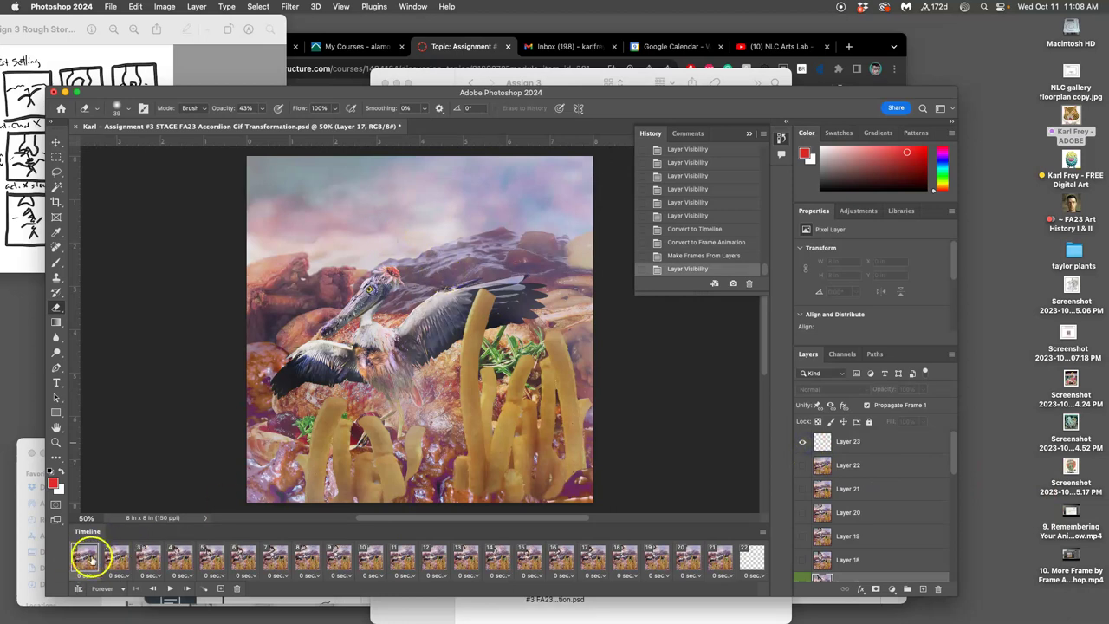
click(117, 556)
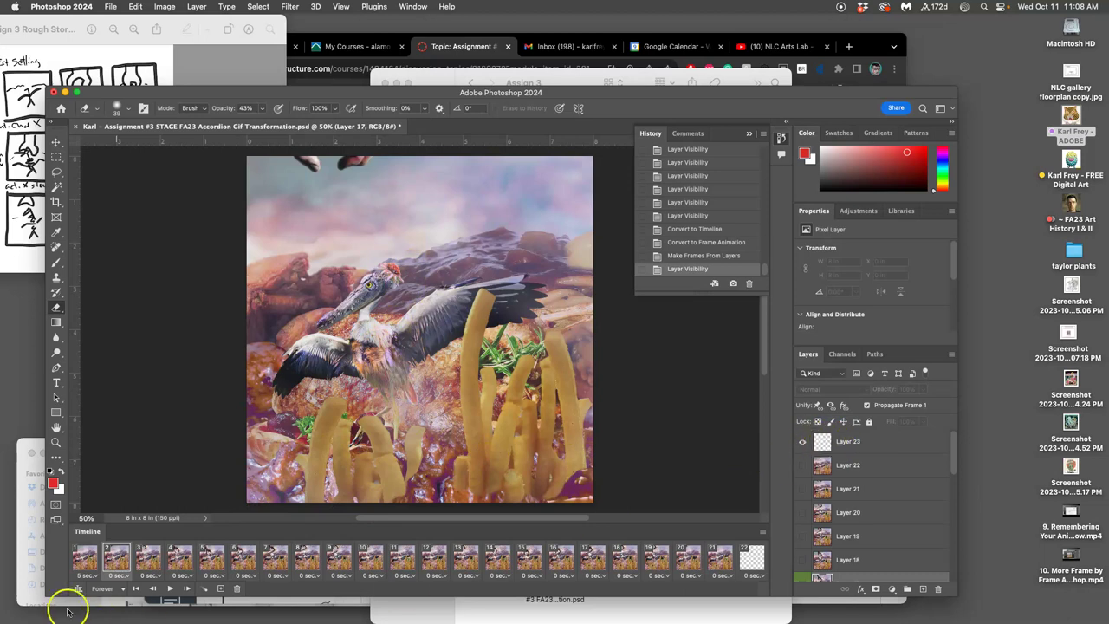
click(148, 557)
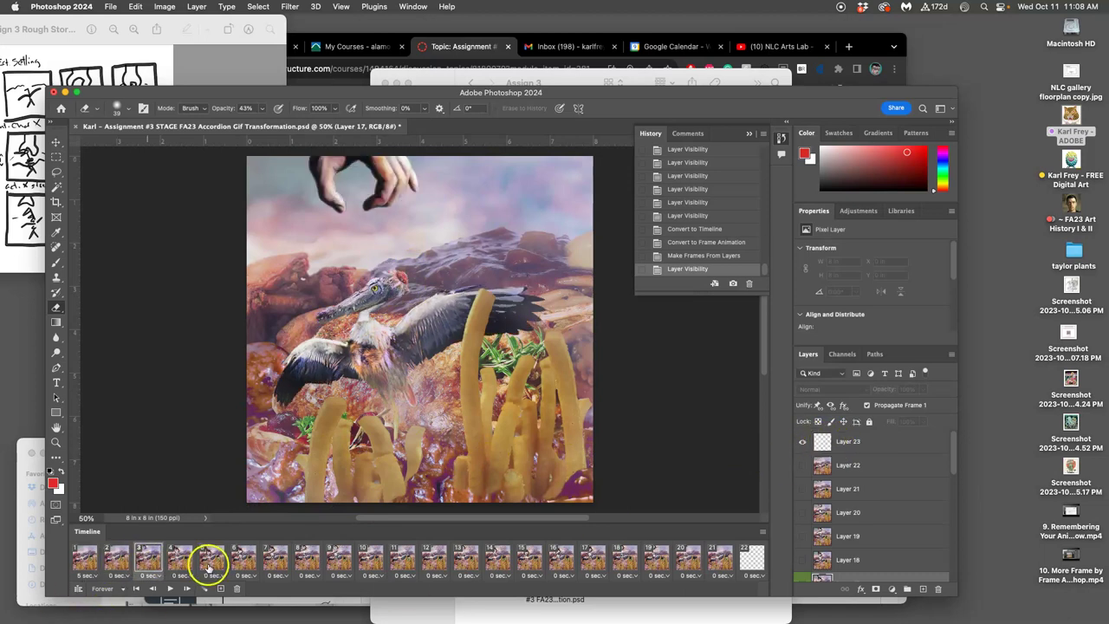
click(181, 559)
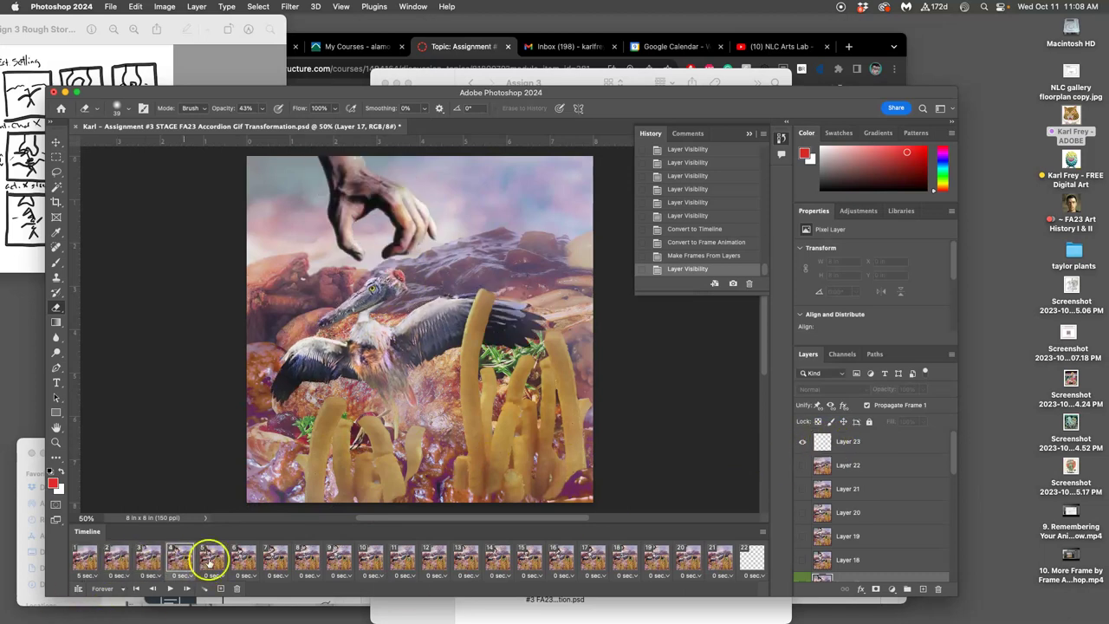
click(211, 559)
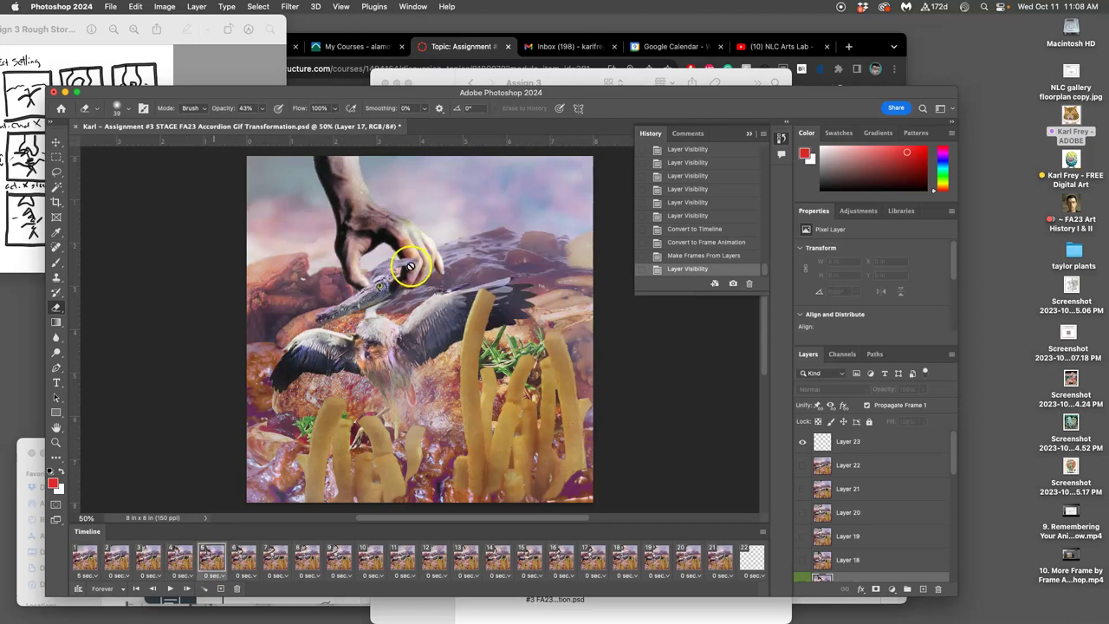
click(803, 443)
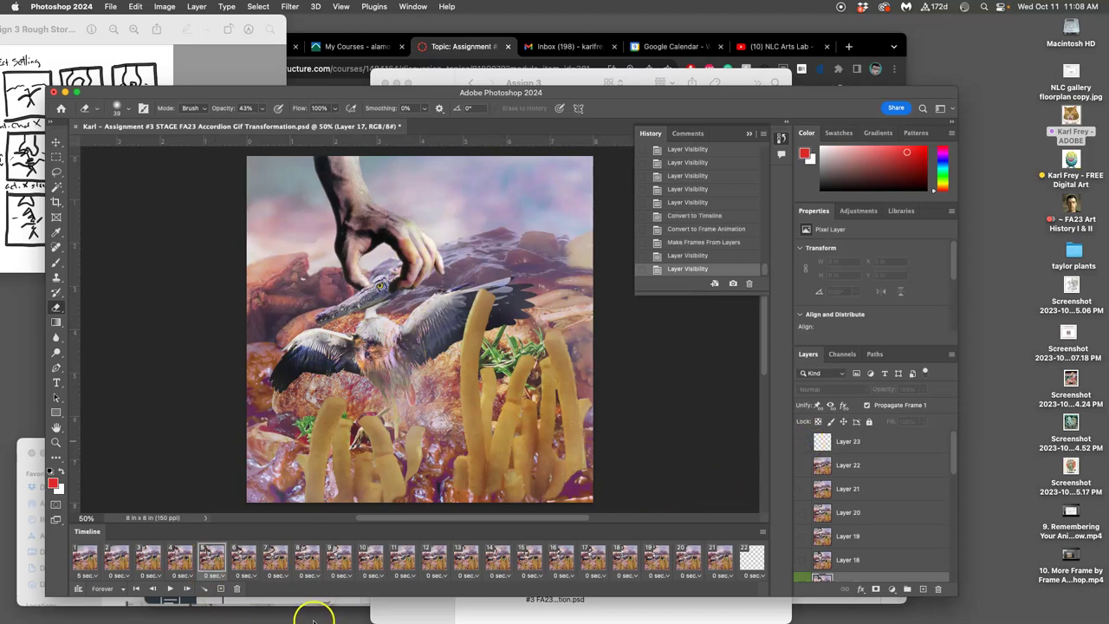
click(246, 559)
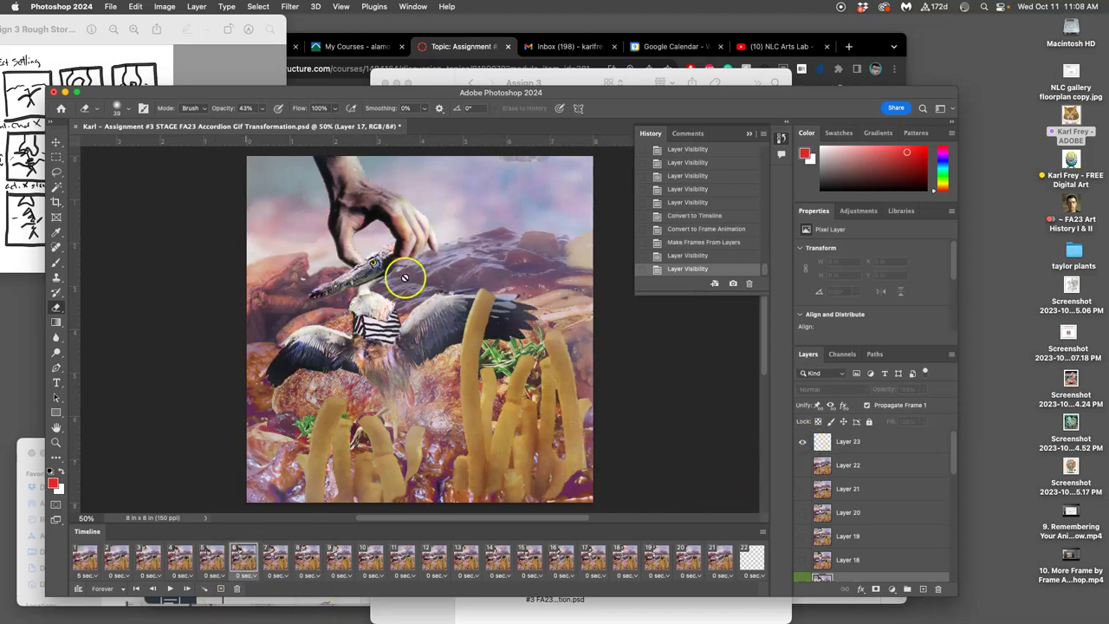
click(802, 443)
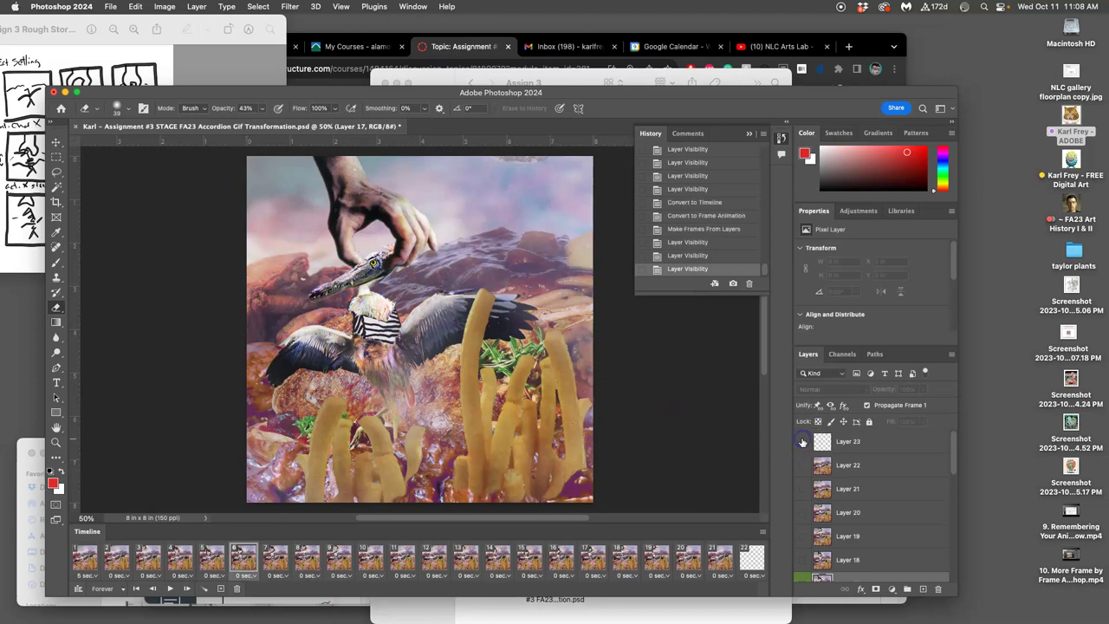
Step through frames 7 to 14, comparing frames 9, 10 and 11 poses.
click(276, 561)
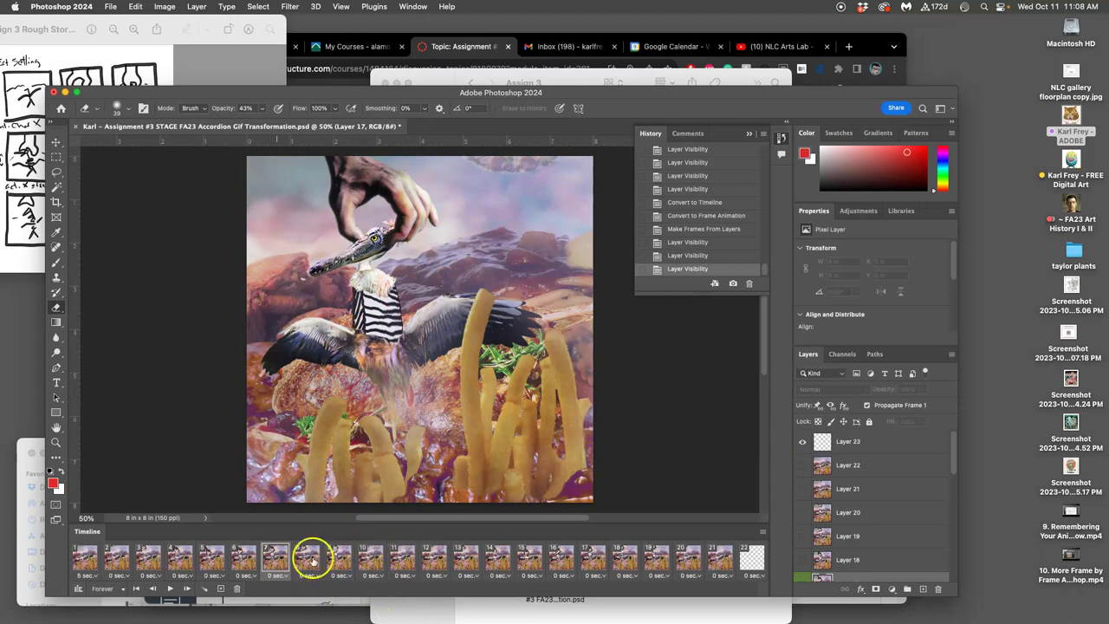
click(310, 560)
click(341, 559)
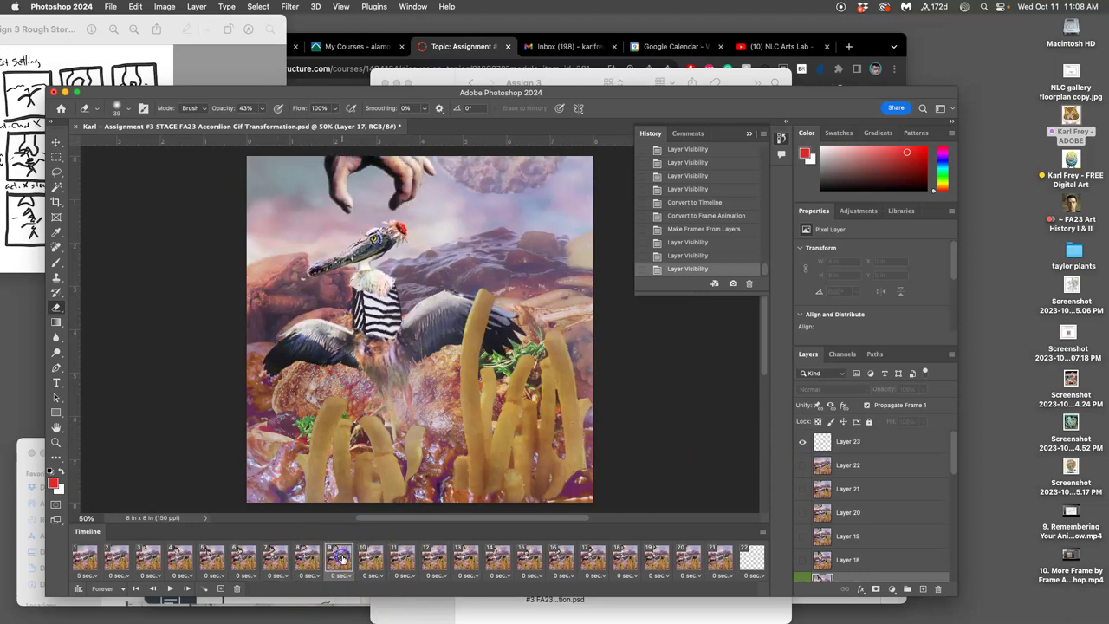
click(368, 558)
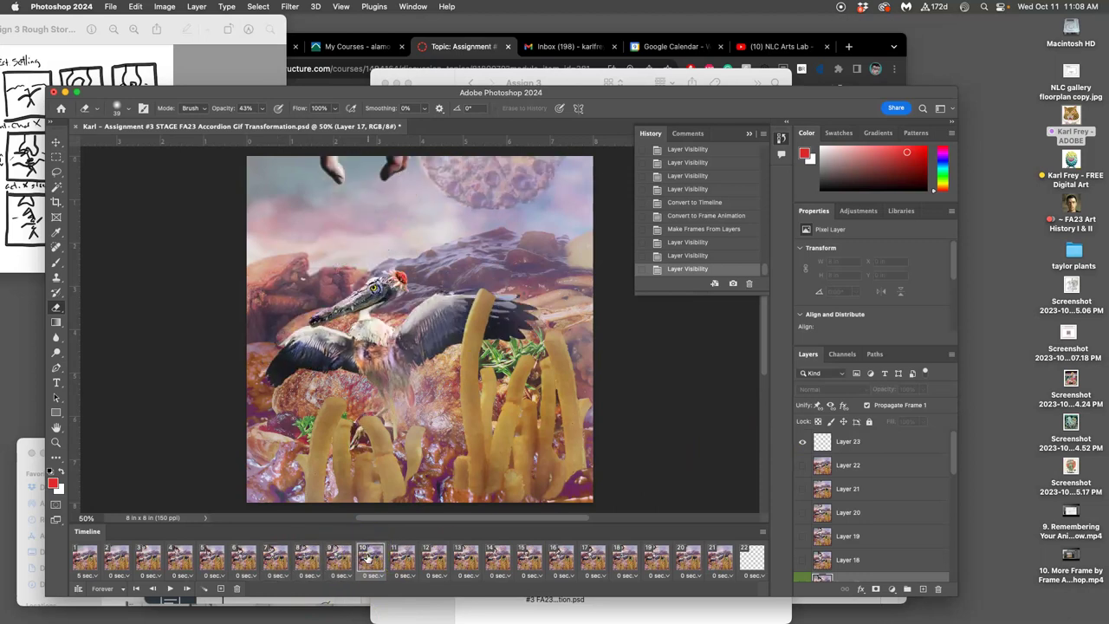
click(372, 559)
click(342, 559)
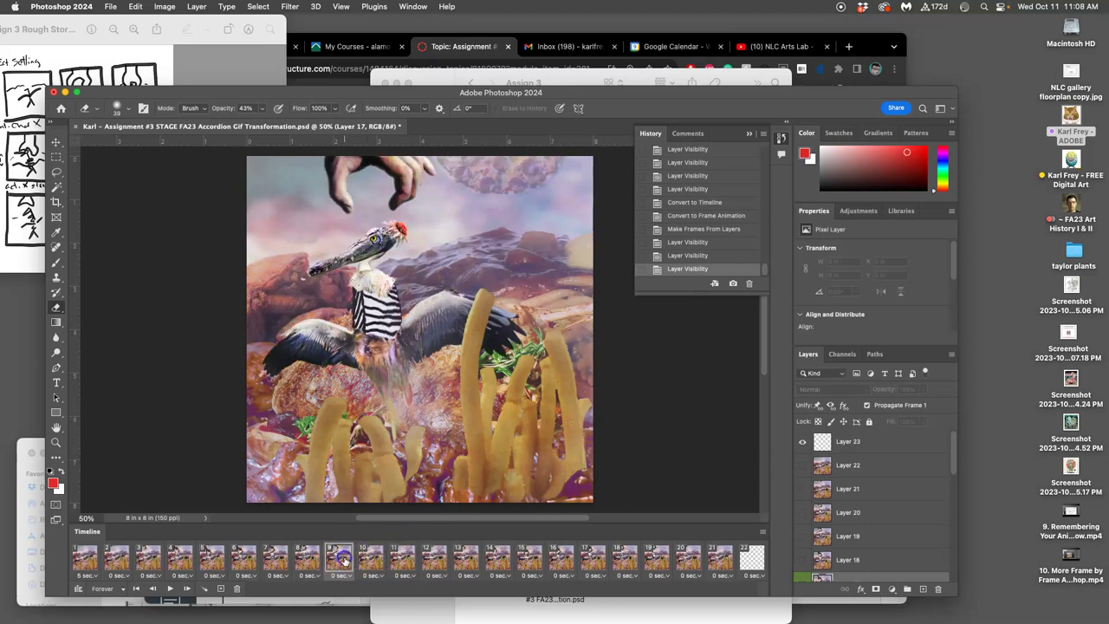
click(373, 560)
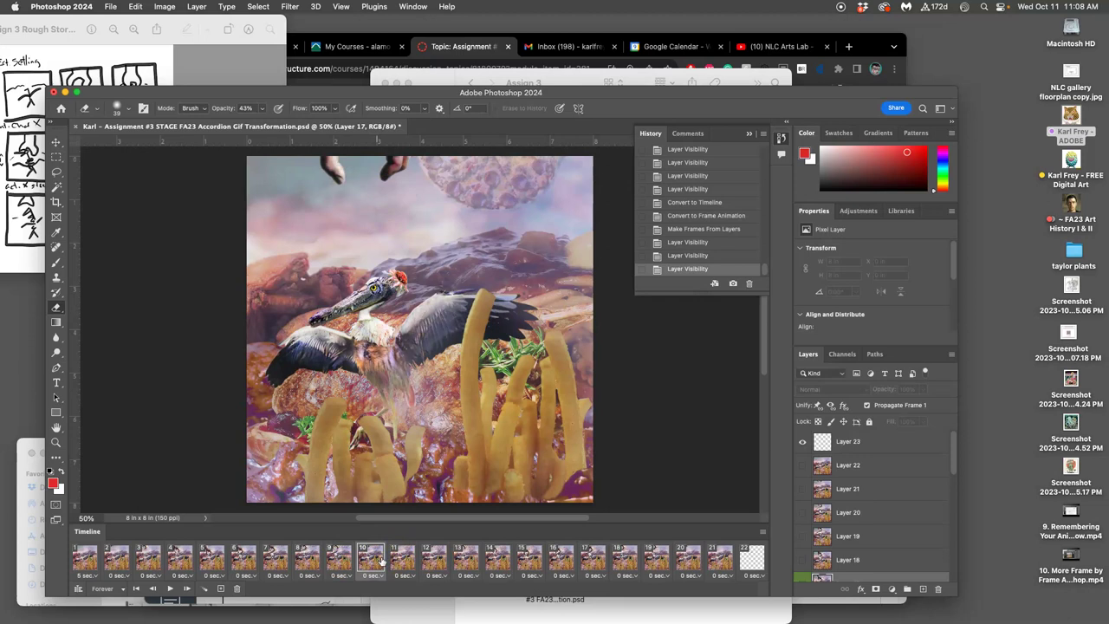
click(399, 559)
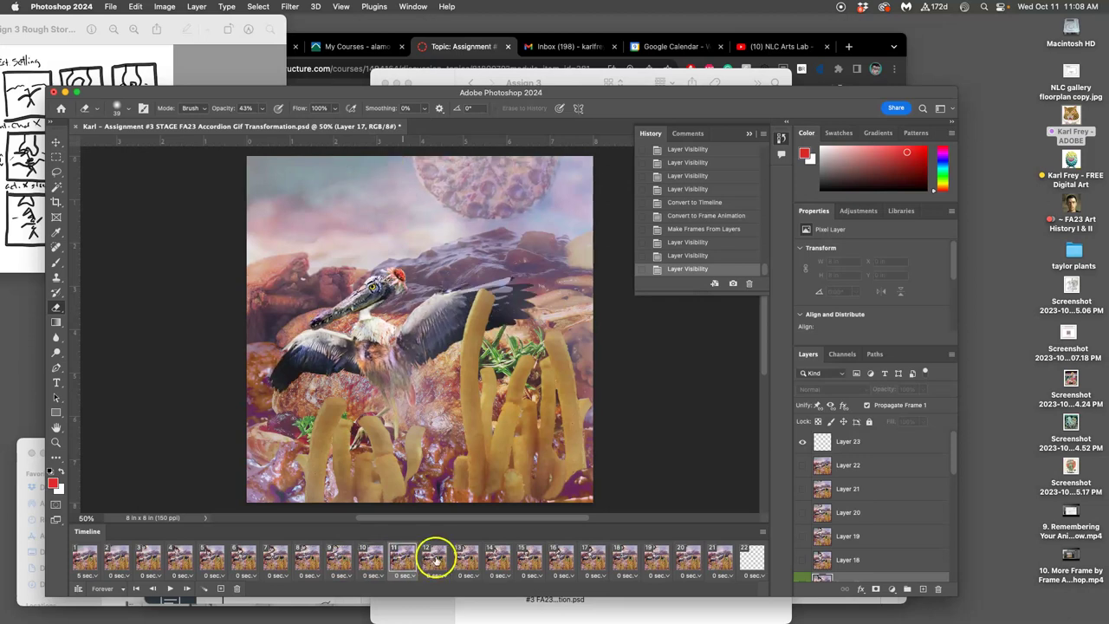
click(401, 559)
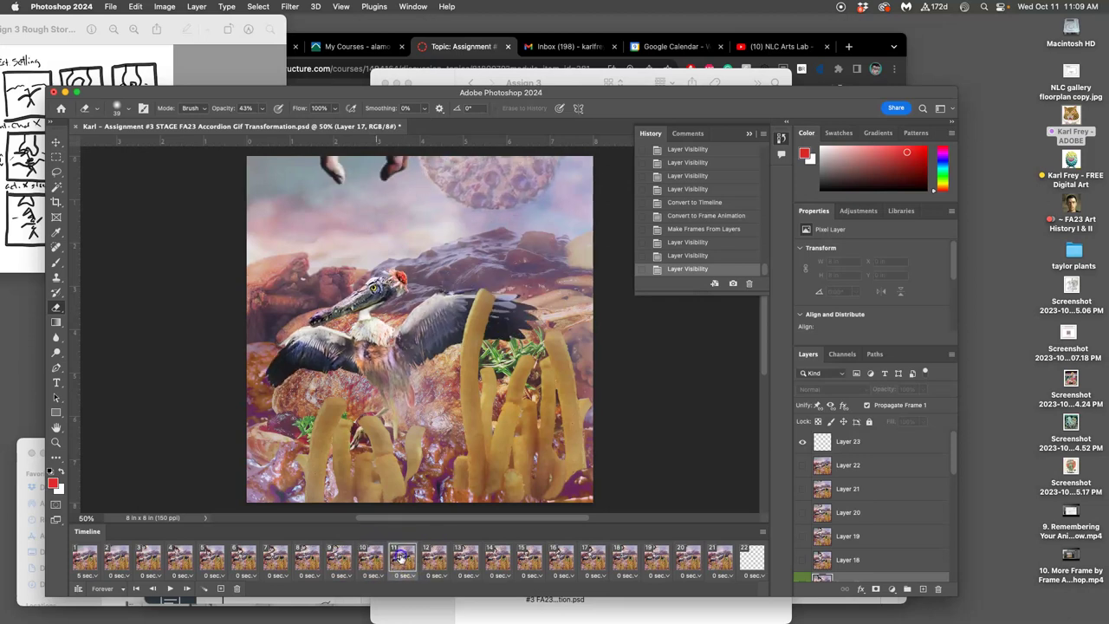
click(429, 559)
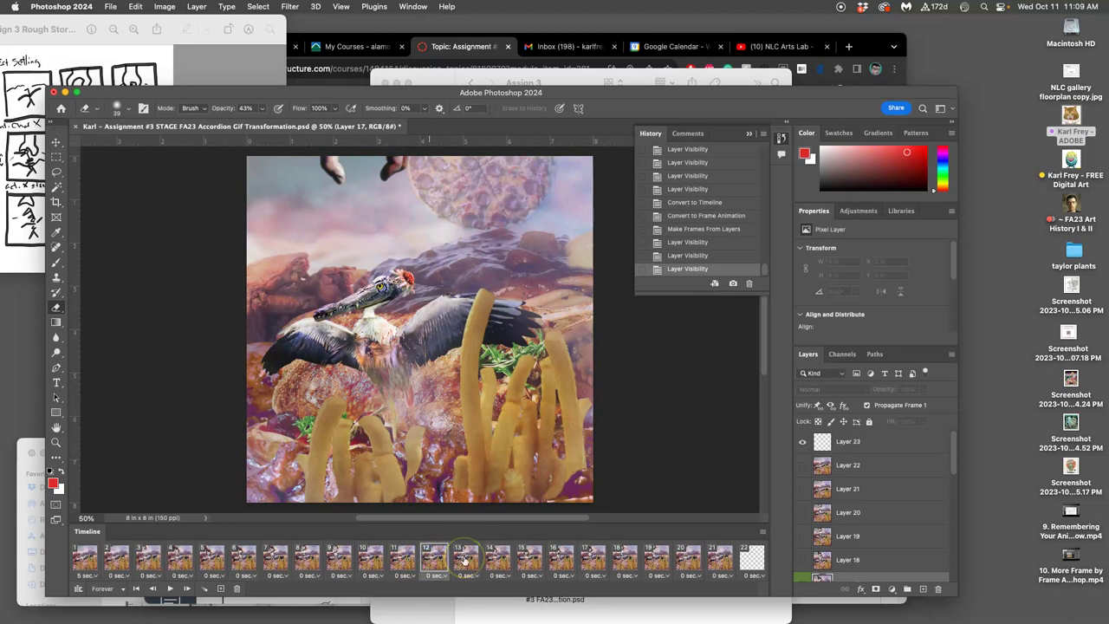
click(465, 559)
click(498, 559)
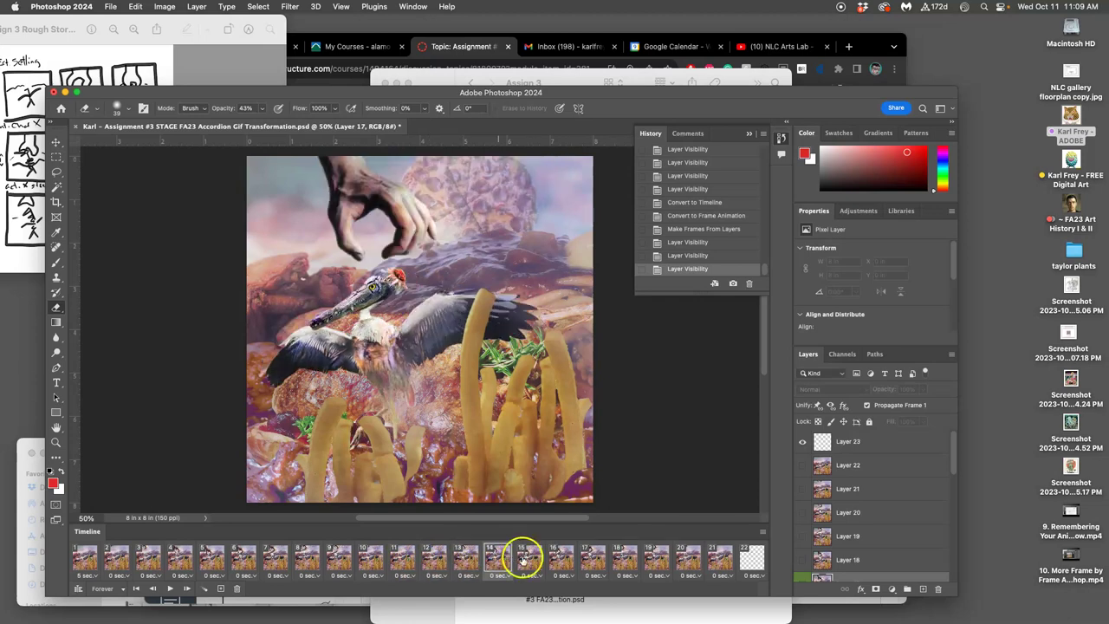
Toggle Layer 23 and step through frames 15 to 22, ending on the nearly empty frame.
click(804, 441)
click(805, 442)
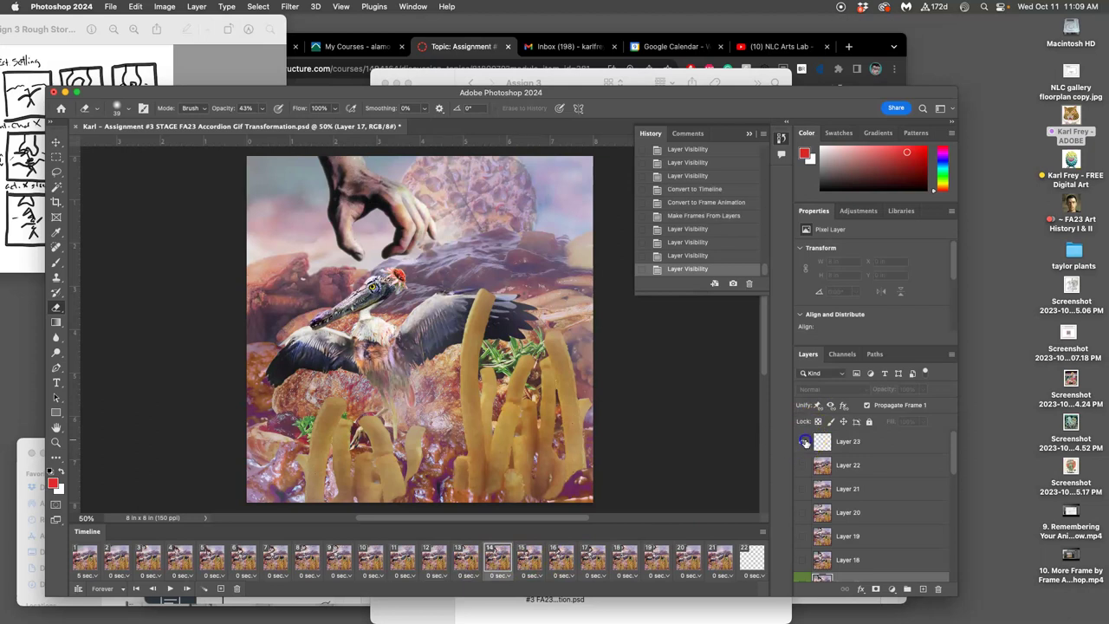
click(528, 556)
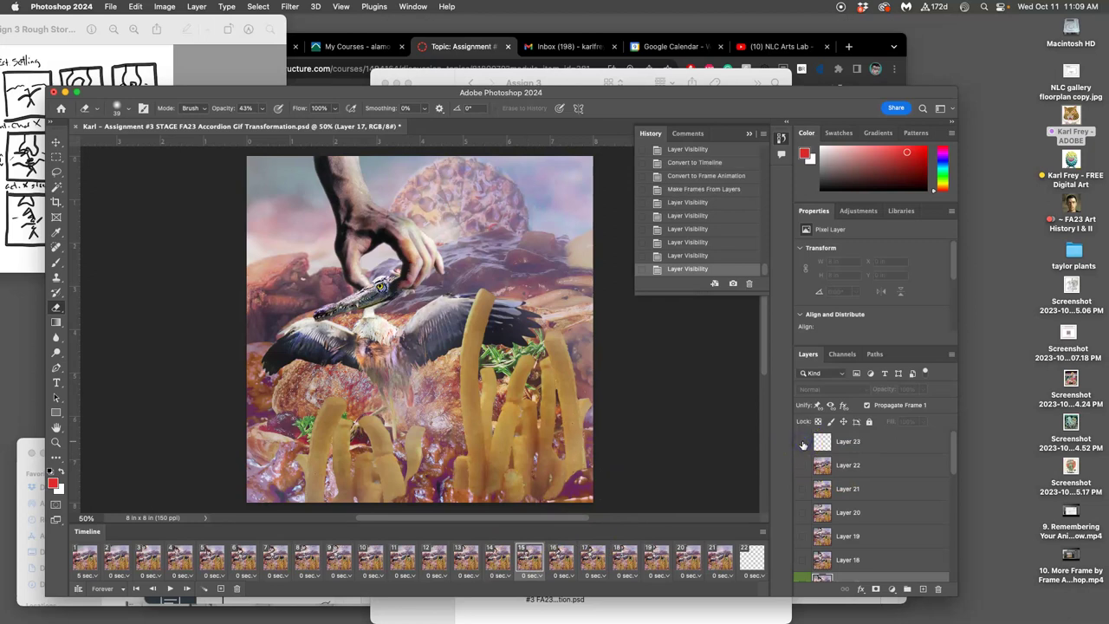
click(561, 557)
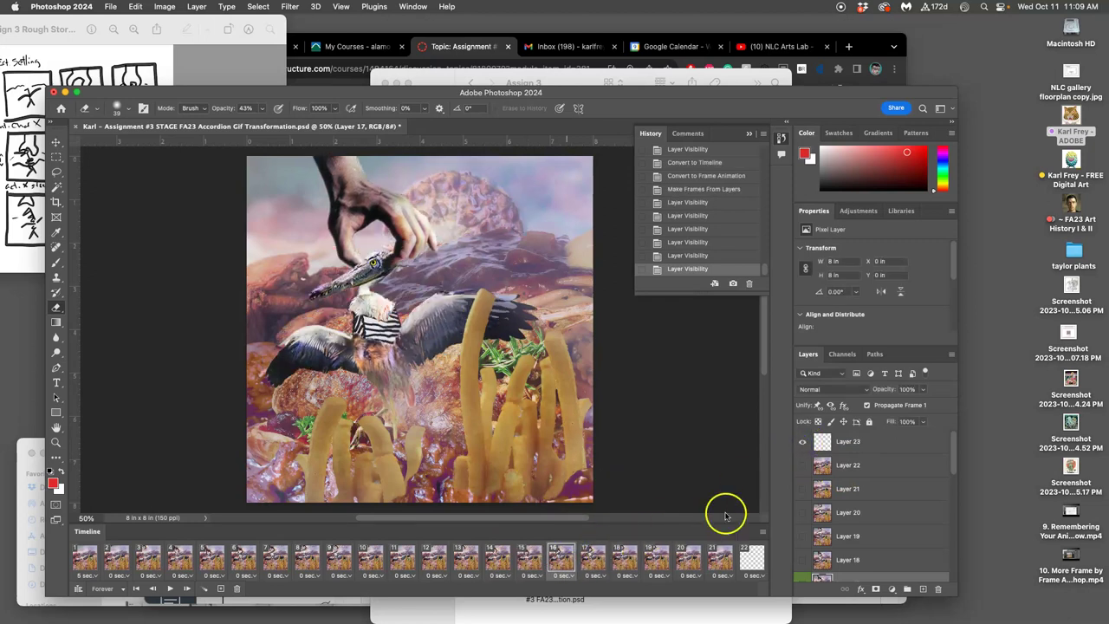
click(803, 441)
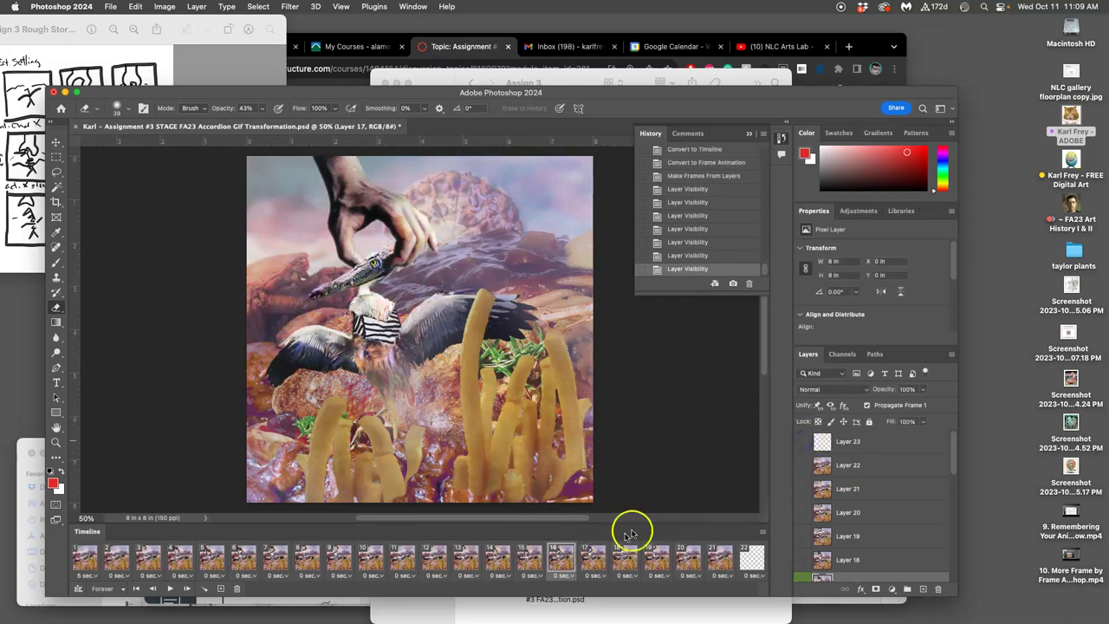
click(591, 557)
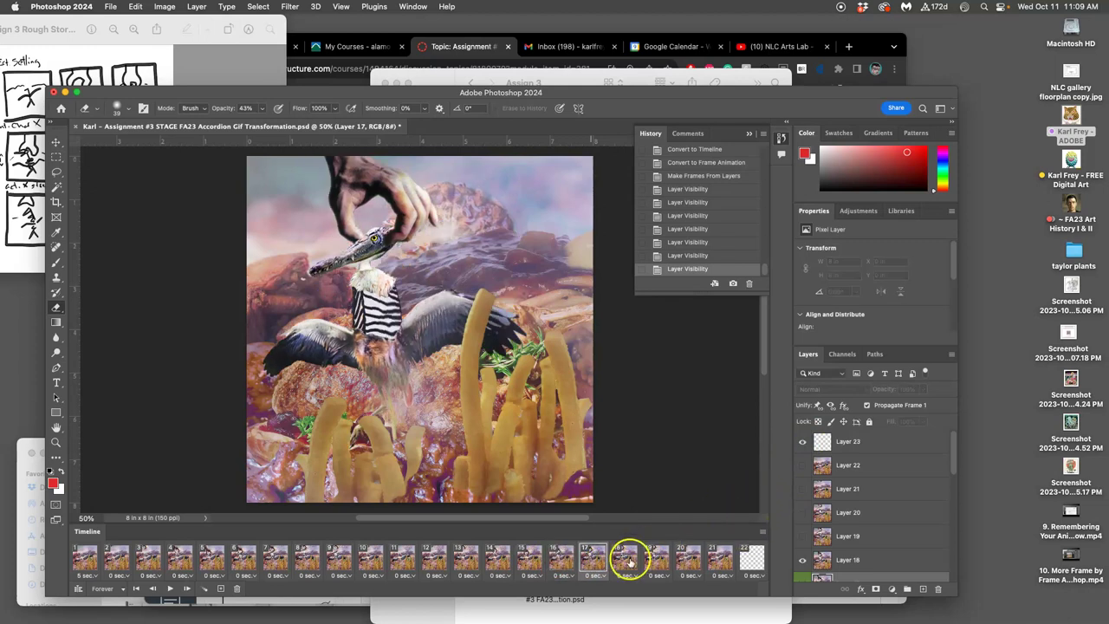
click(627, 559)
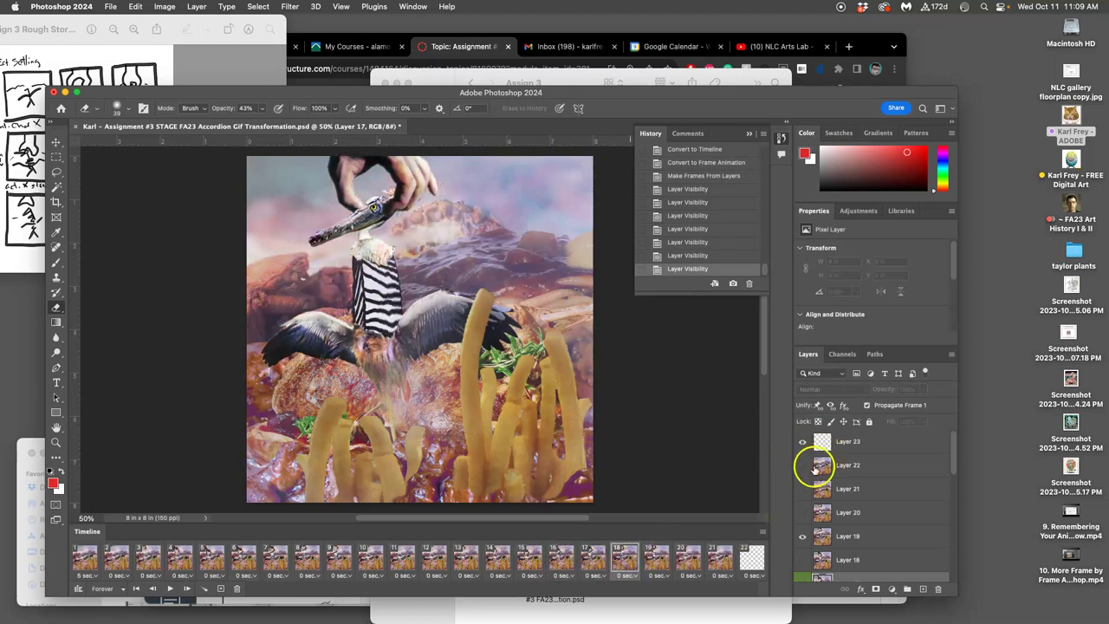
click(657, 558)
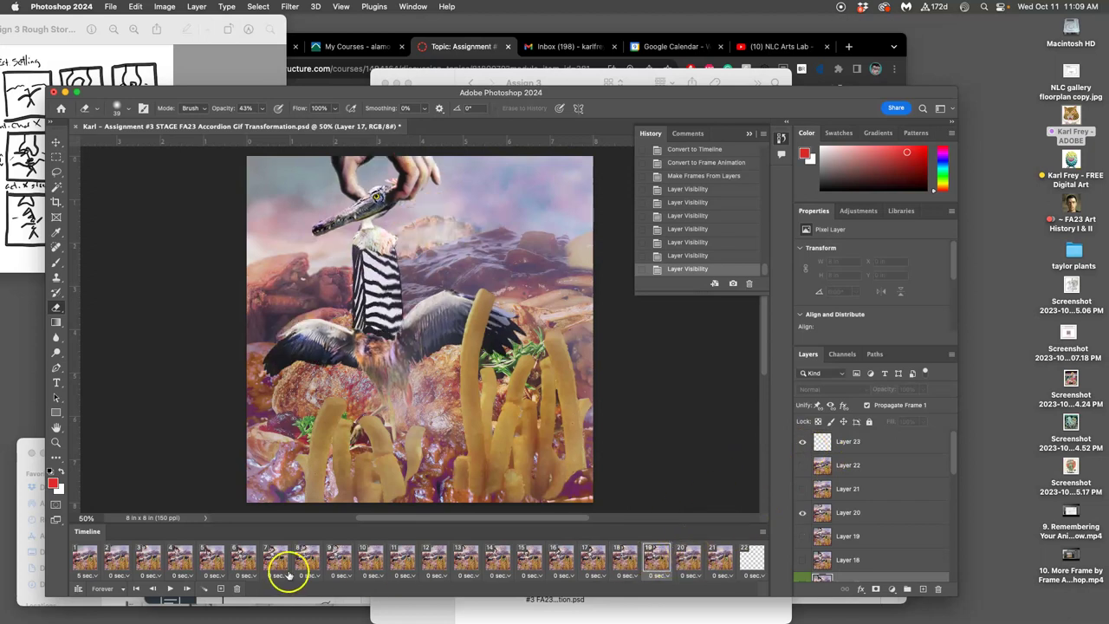
click(686, 559)
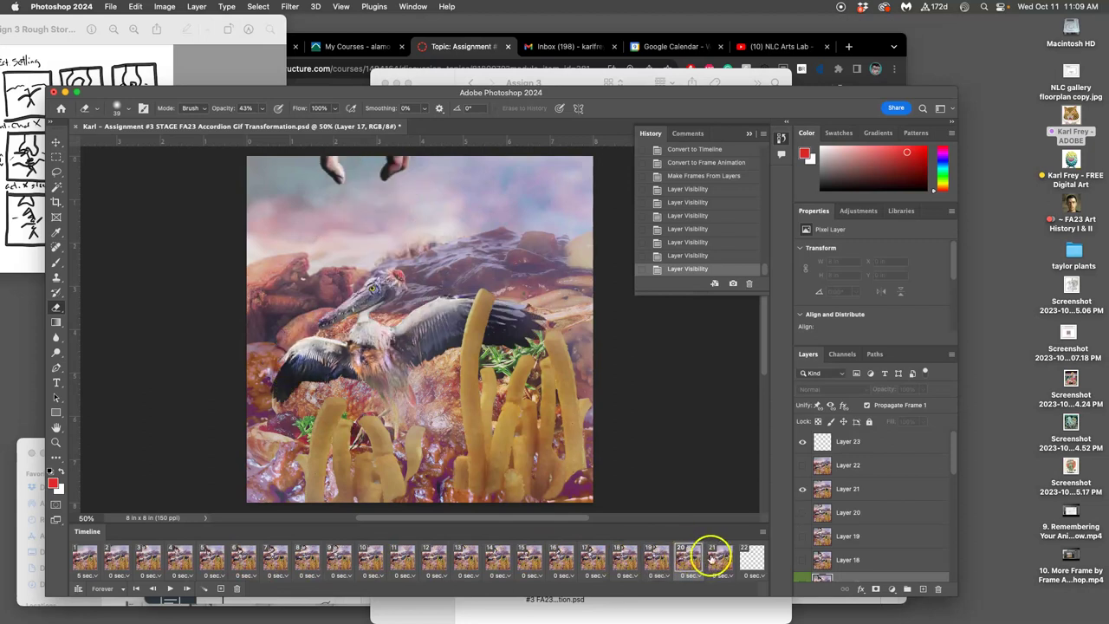
click(712, 559)
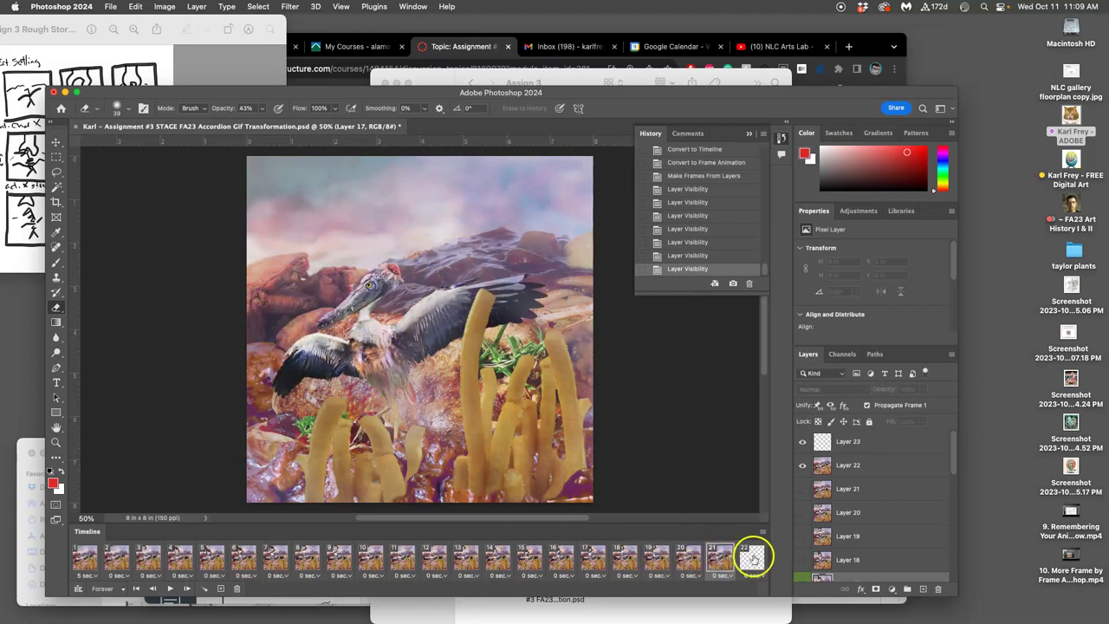
click(751, 558)
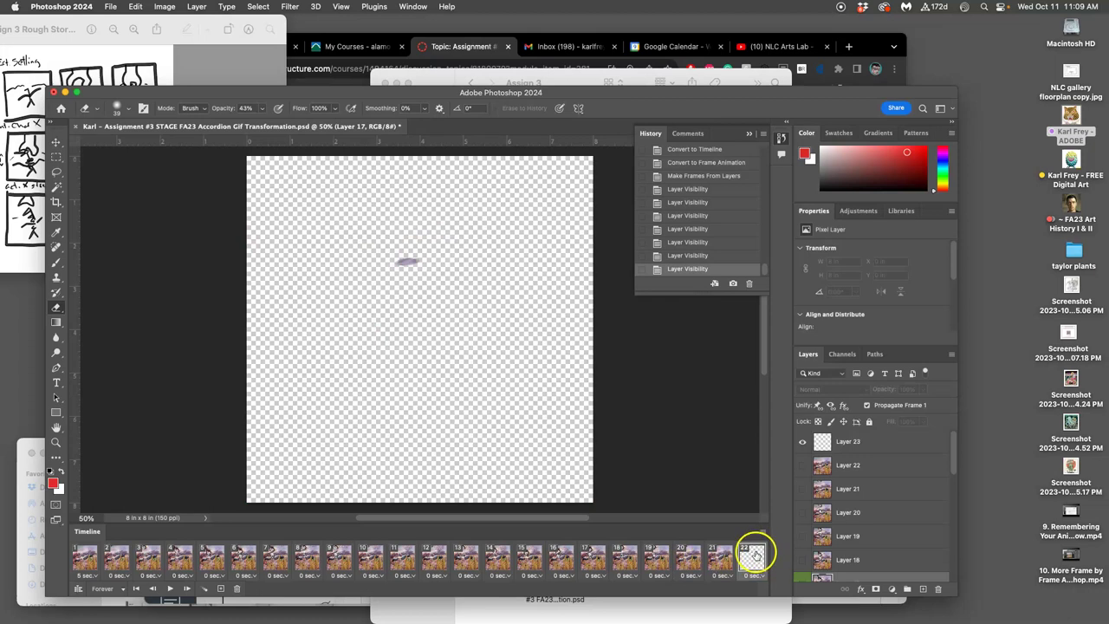
click(237, 587)
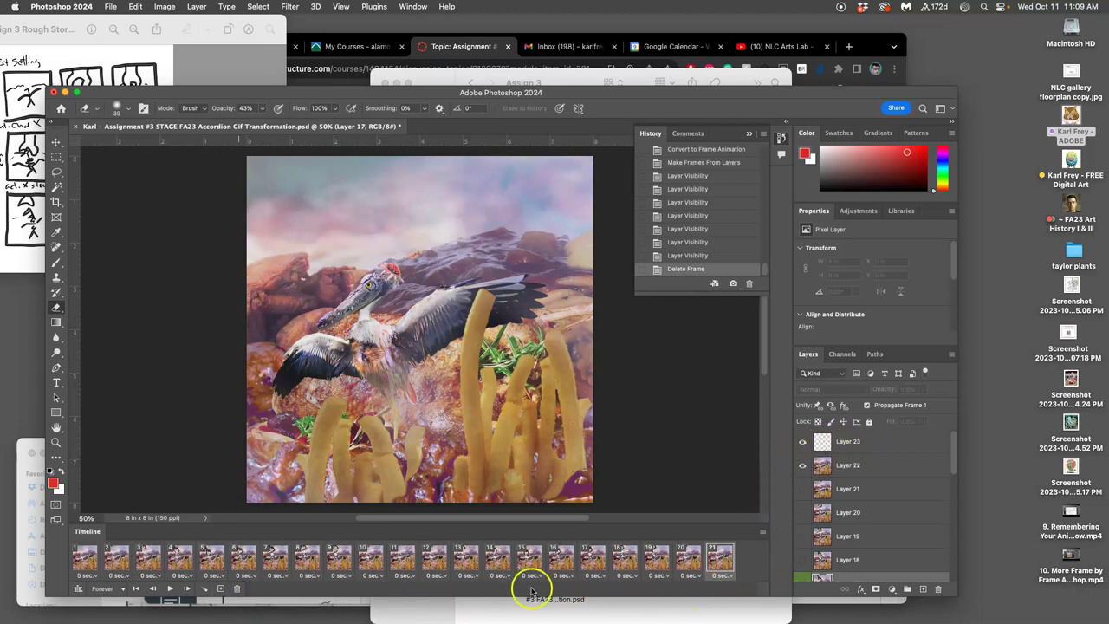
click(85, 559)
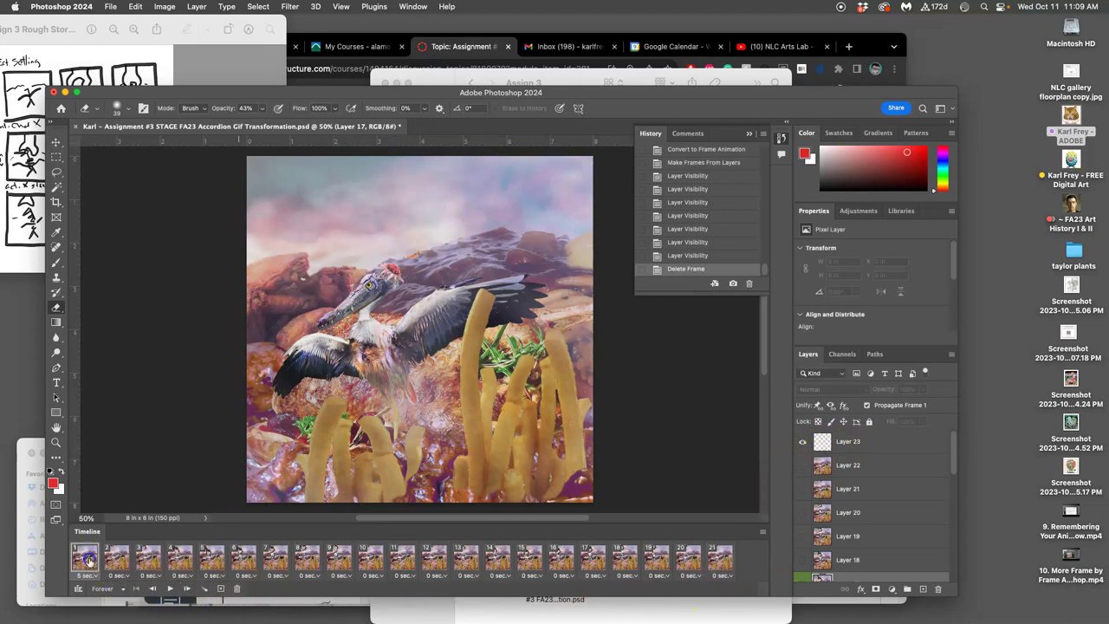
shift+click(706, 562)
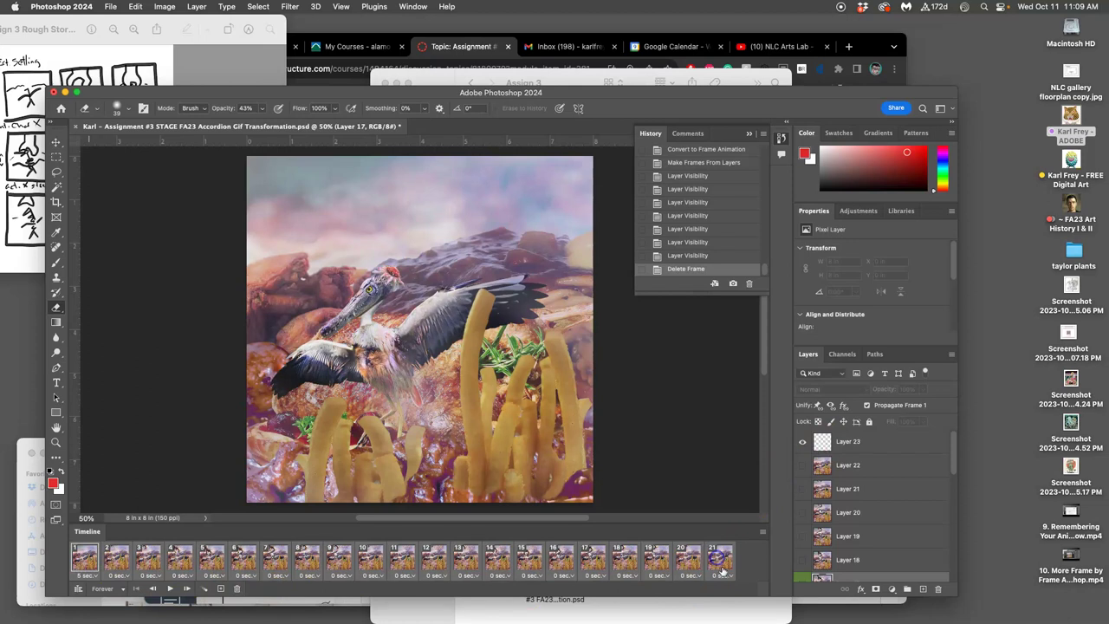
click(726, 576)
click(728, 564)
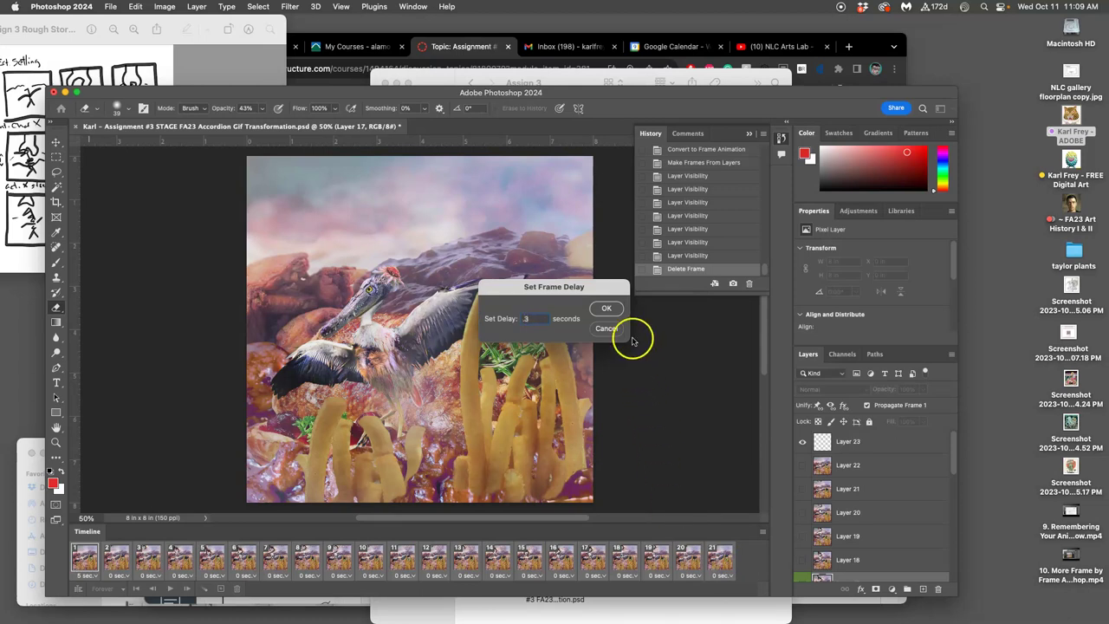
click(607, 307)
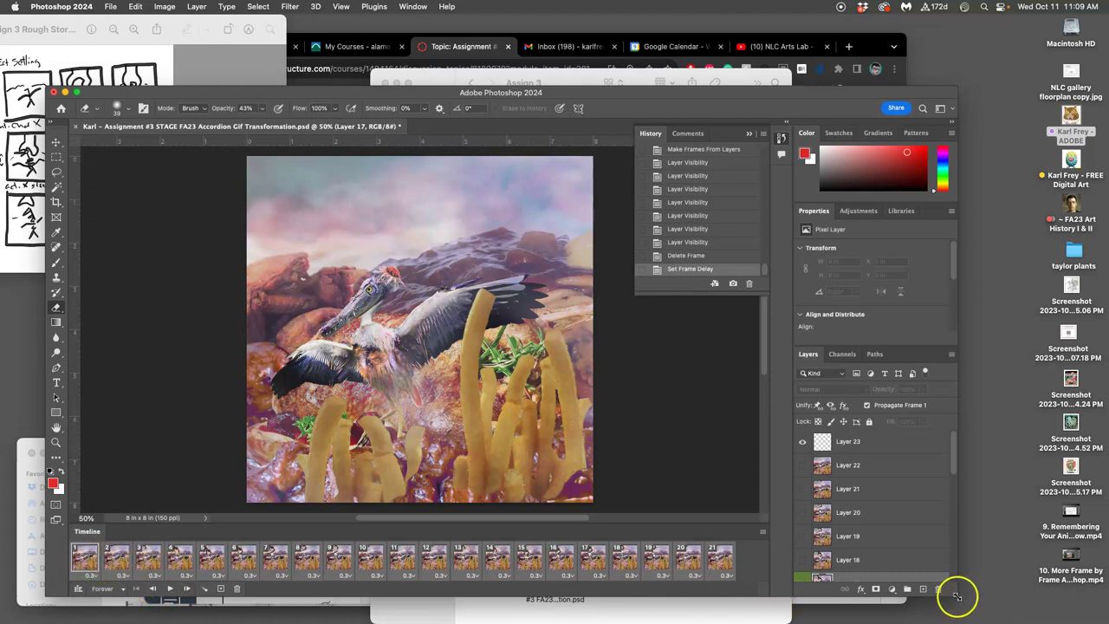
Enlarge the Photoshop window to full height and play the 21-frame bird animation.
drag(958, 597, 995, 621)
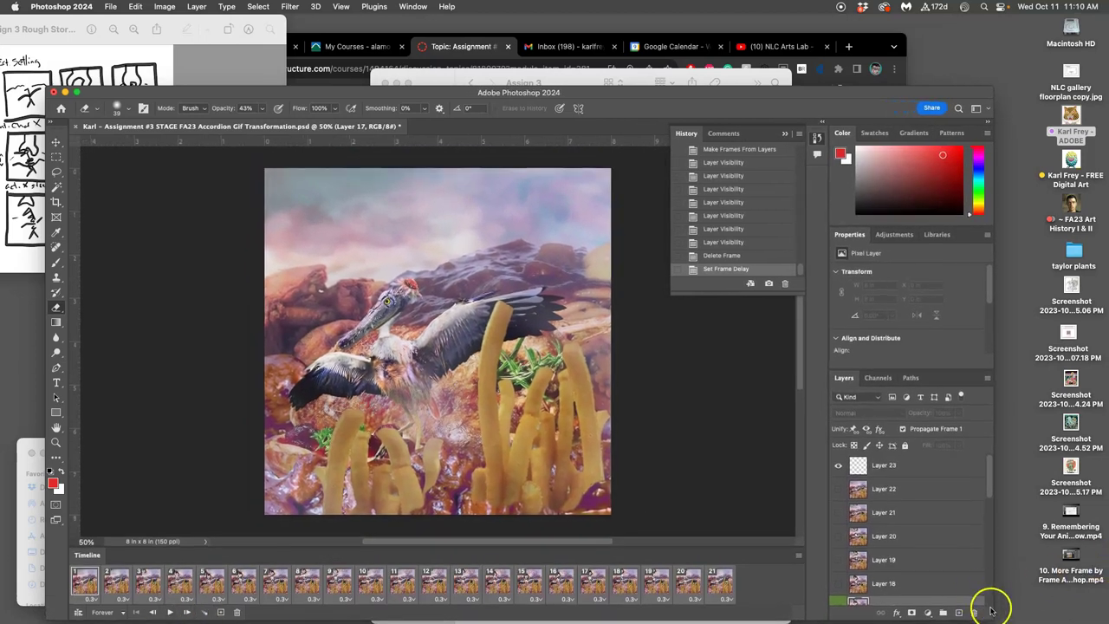
drag(994, 90, 1033, 15)
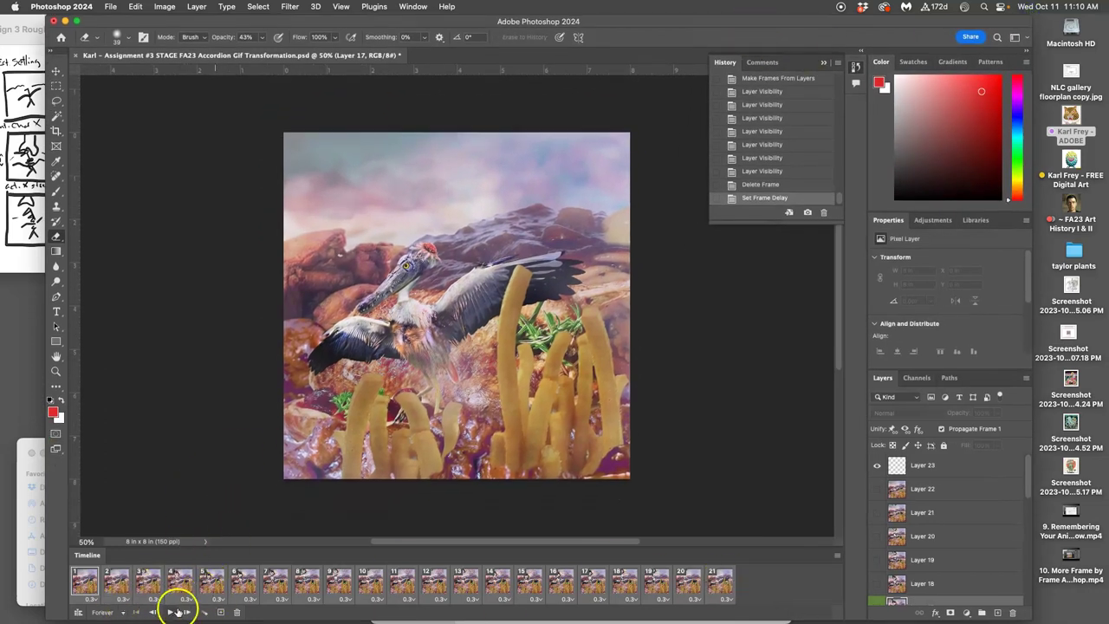
click(170, 612)
drag(400, 26, 407, 90)
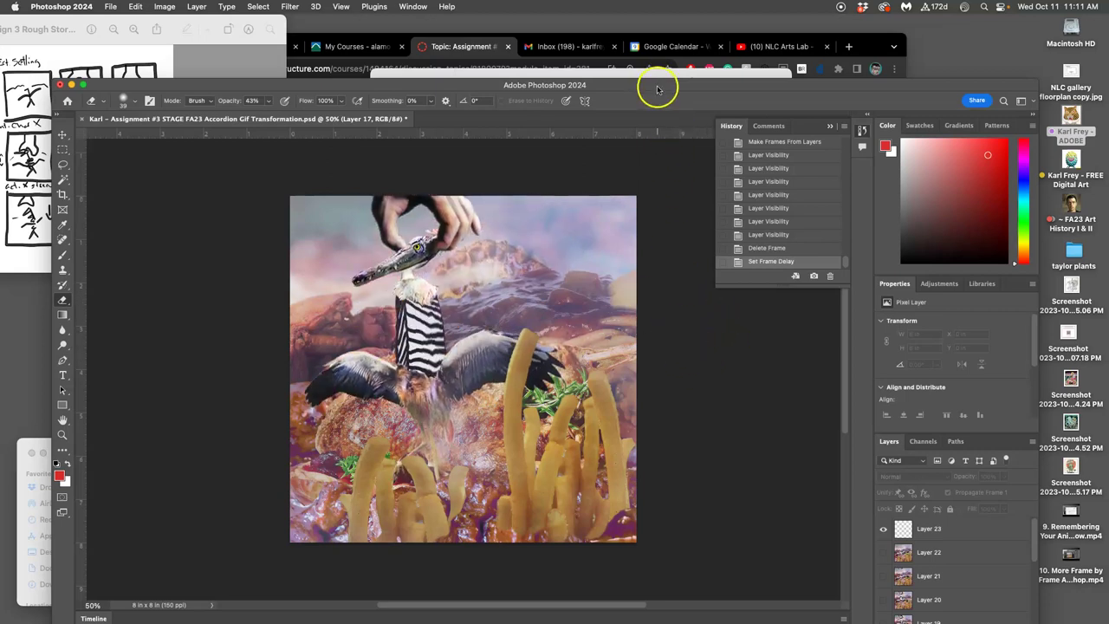
drag(656, 86, 652, 22)
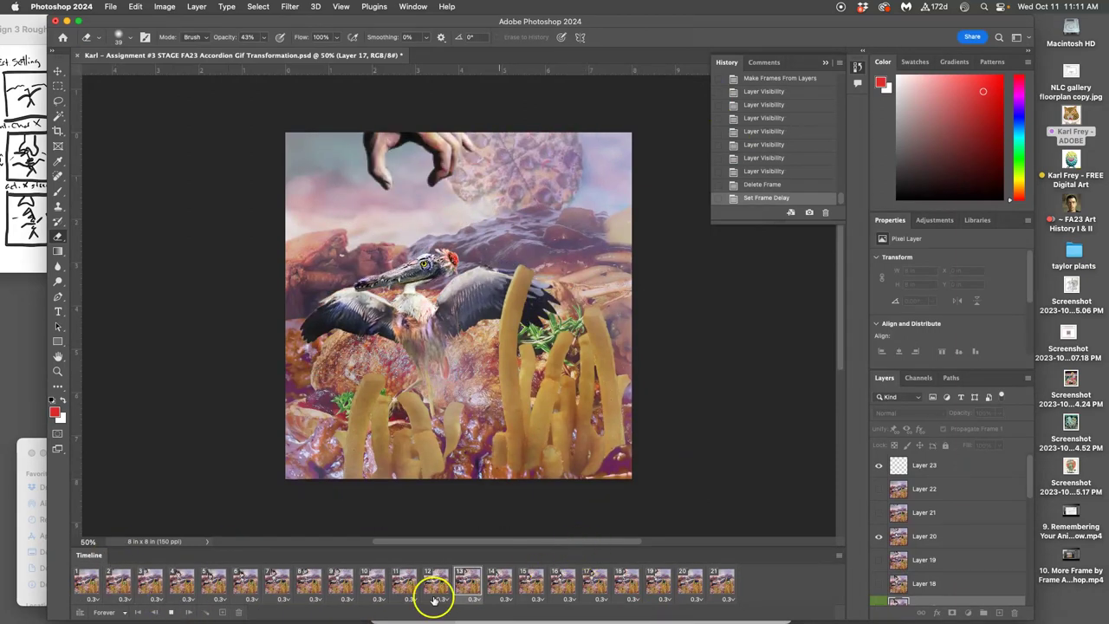
Stop playback, step through frames 2–4 and back to frame 1, then jump to frame 21.
click(174, 613)
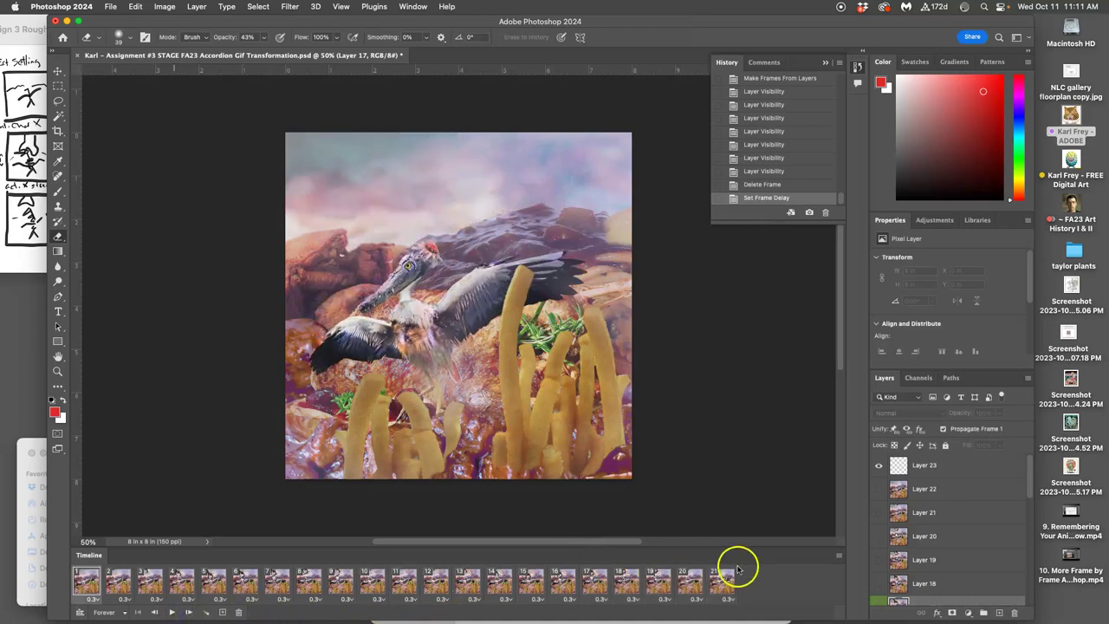
click(114, 579)
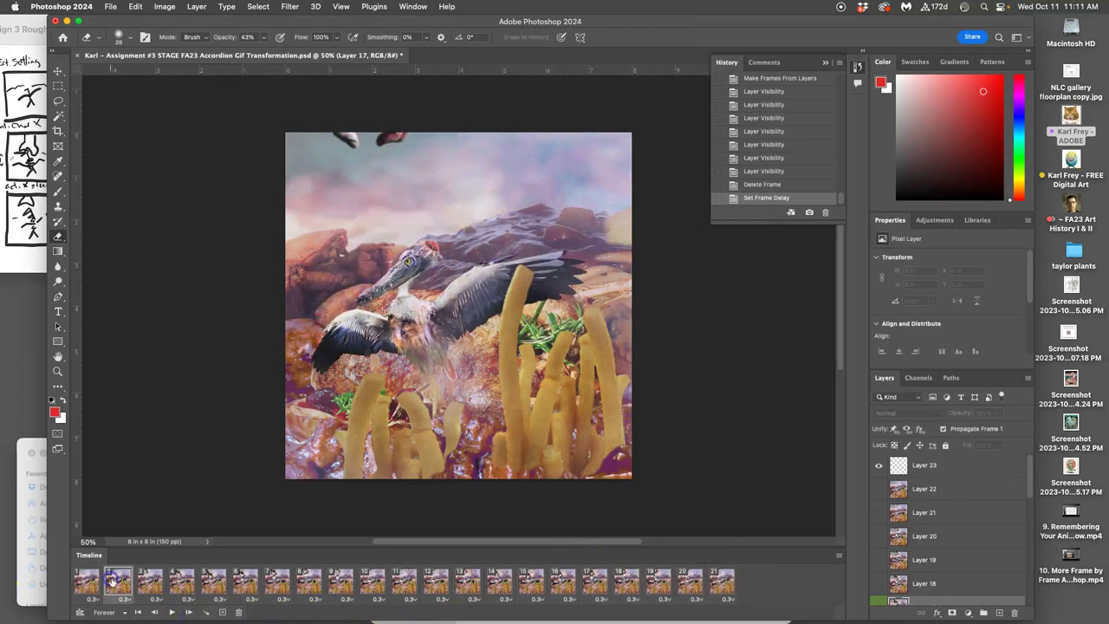
click(152, 579)
click(180, 579)
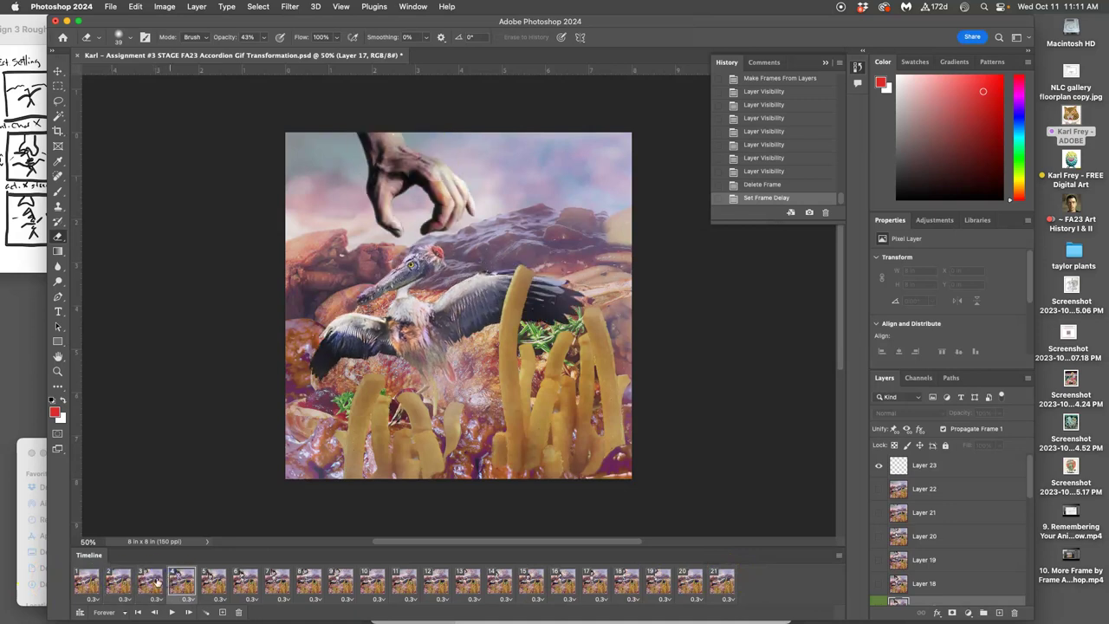
click(149, 579)
click(120, 578)
click(86, 579)
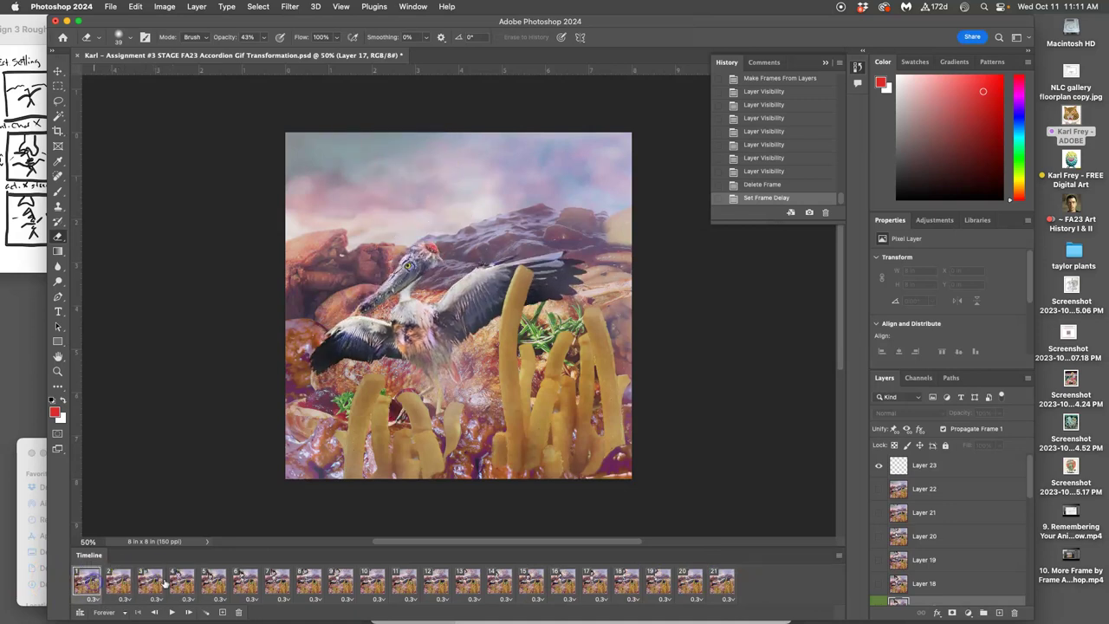
click(724, 578)
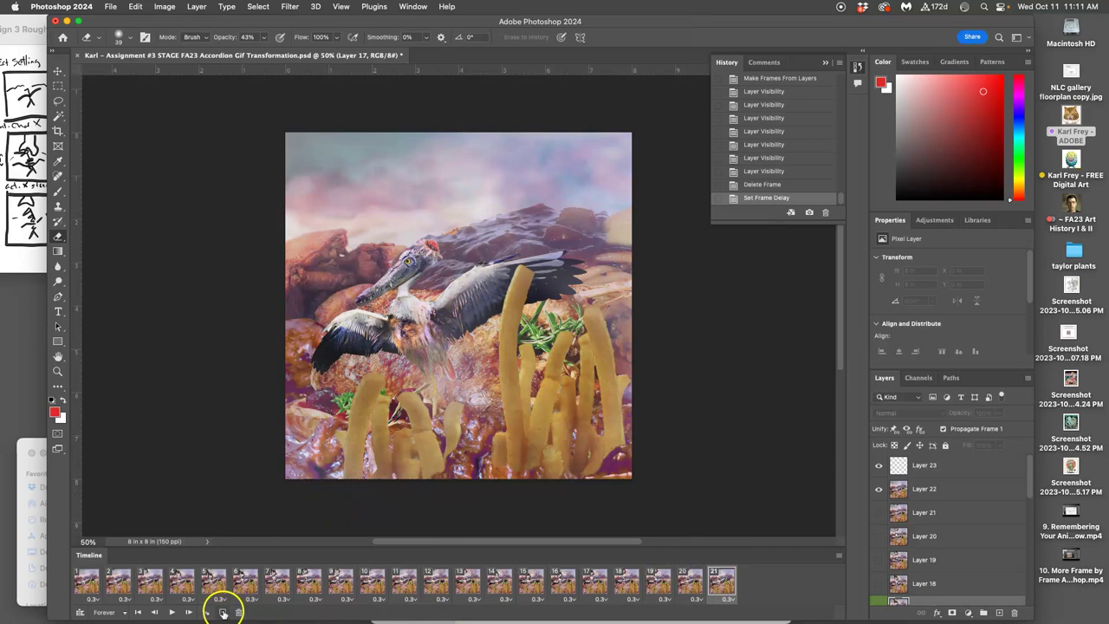
Add frame 22 showing Layer 1's bird pose, with Layer 22 hidden and Layer 23 kept visible.
click(223, 612)
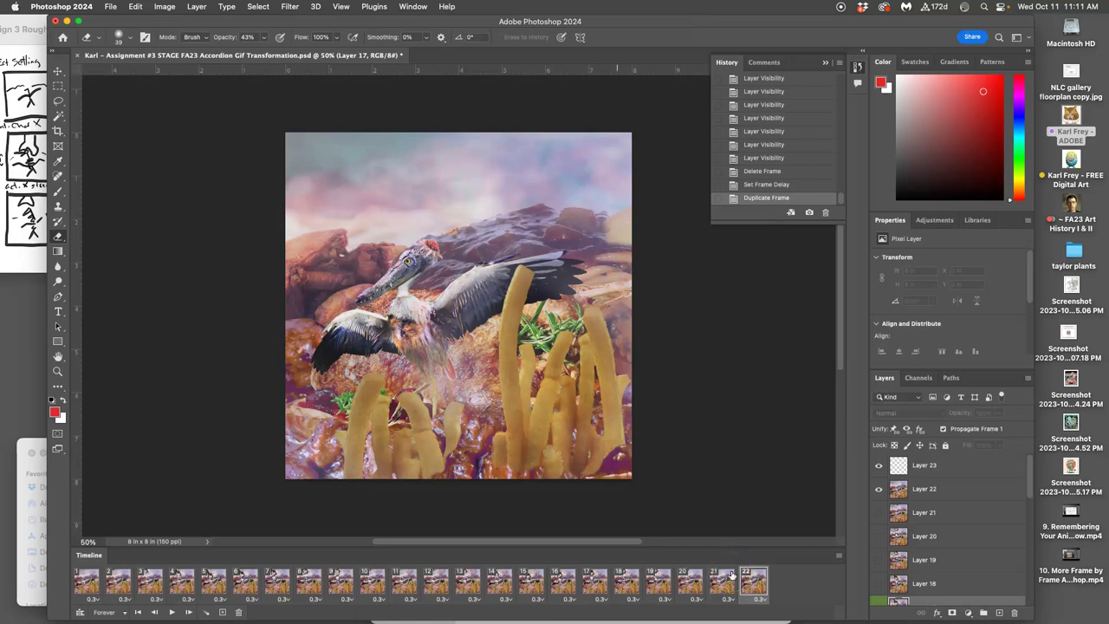
click(879, 465)
click(879, 488)
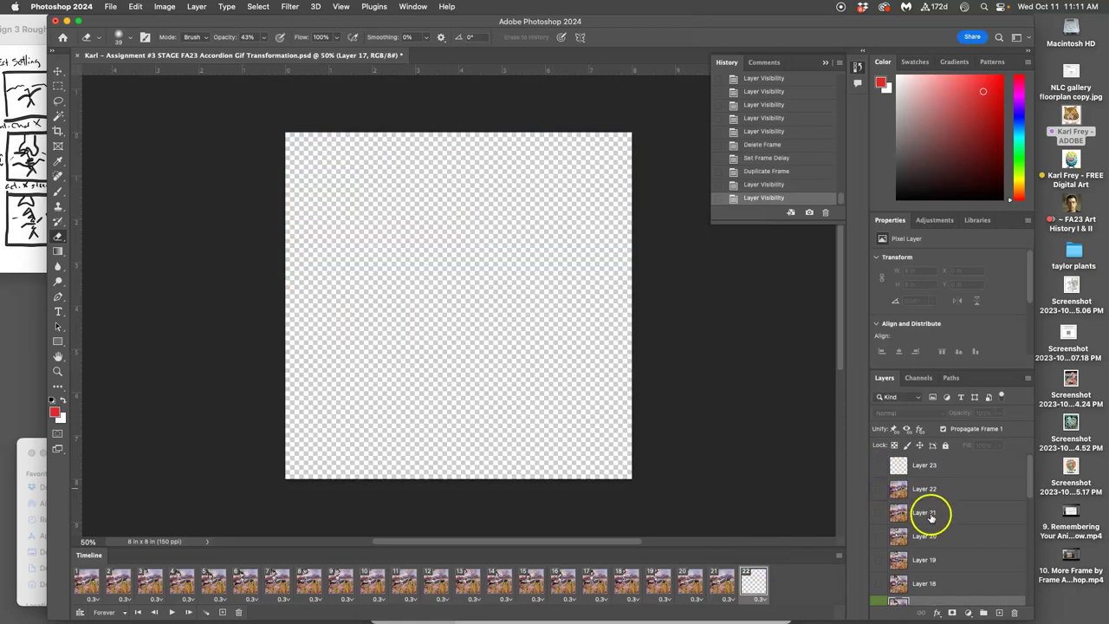
scroll(928, 509, down, 10)
click(880, 595)
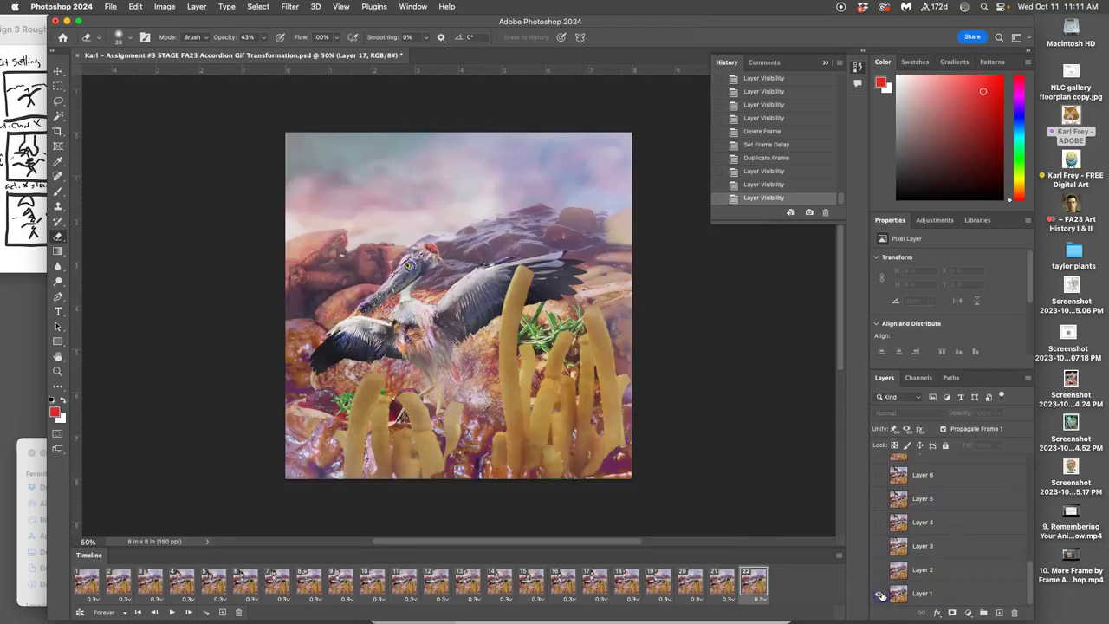
click(880, 570)
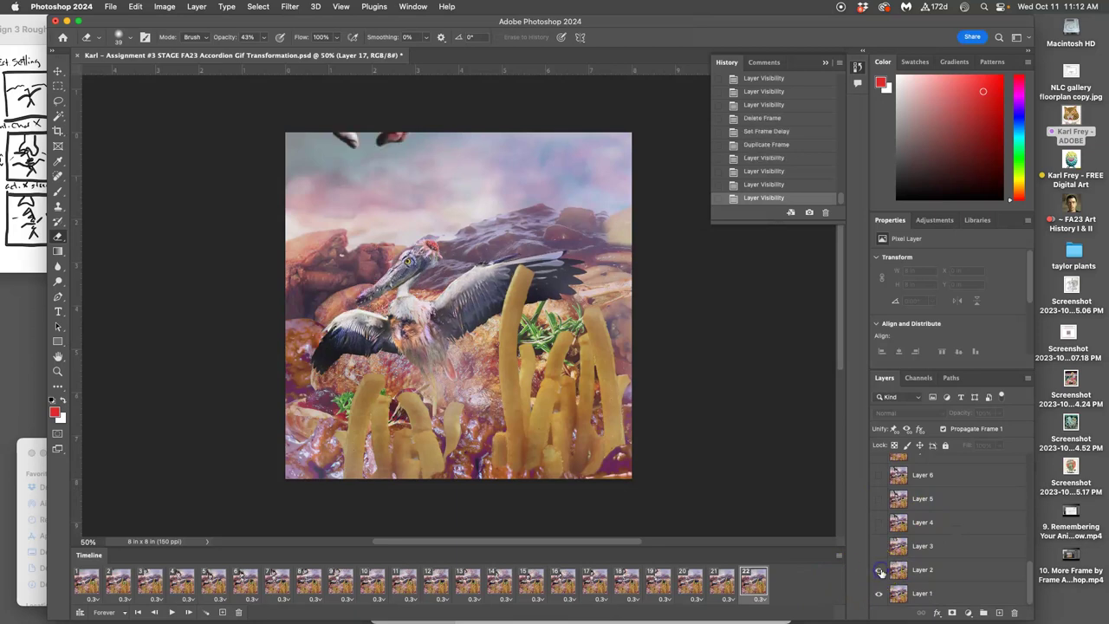
click(879, 571)
scroll(908, 536, up, 10)
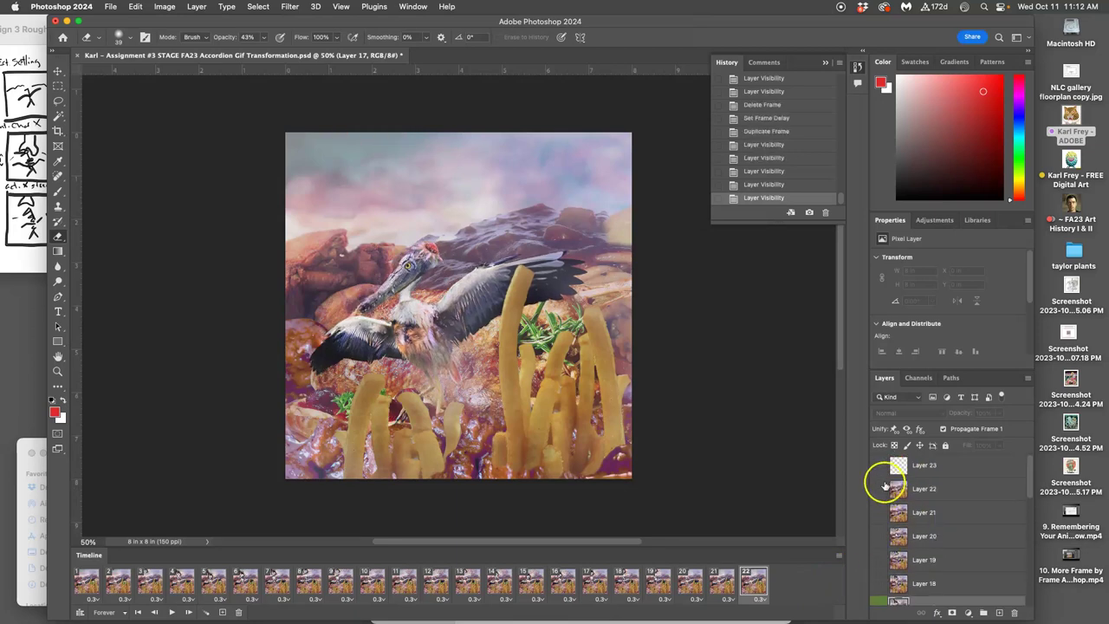
click(880, 466)
Compare frame 22 against frame 21, then duplicate it as frame 23.
click(761, 563)
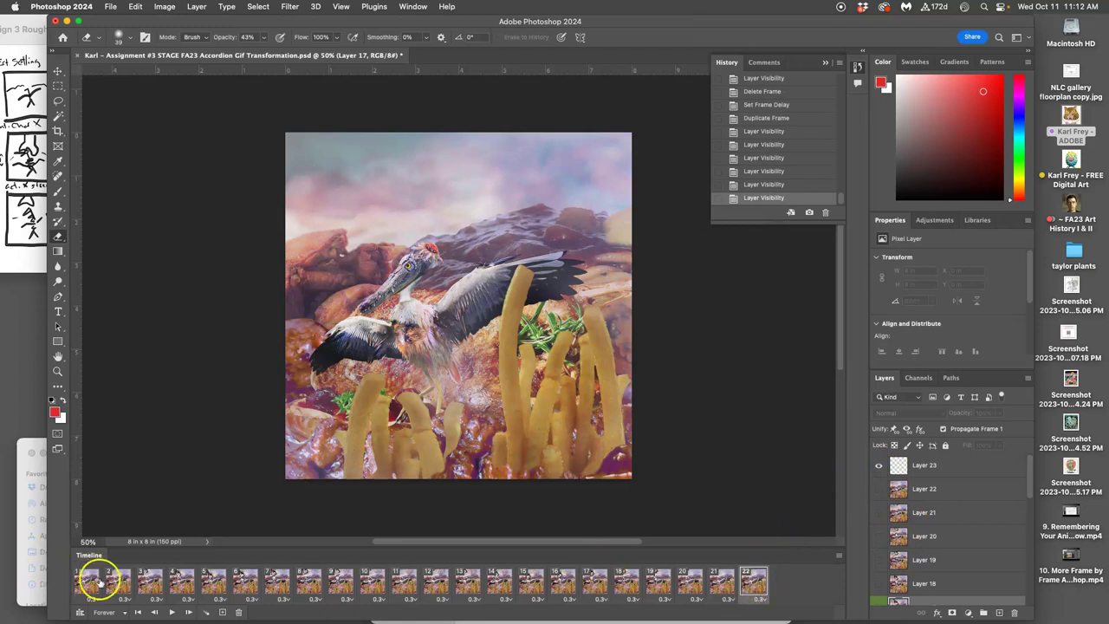
click(720, 579)
click(749, 581)
click(722, 586)
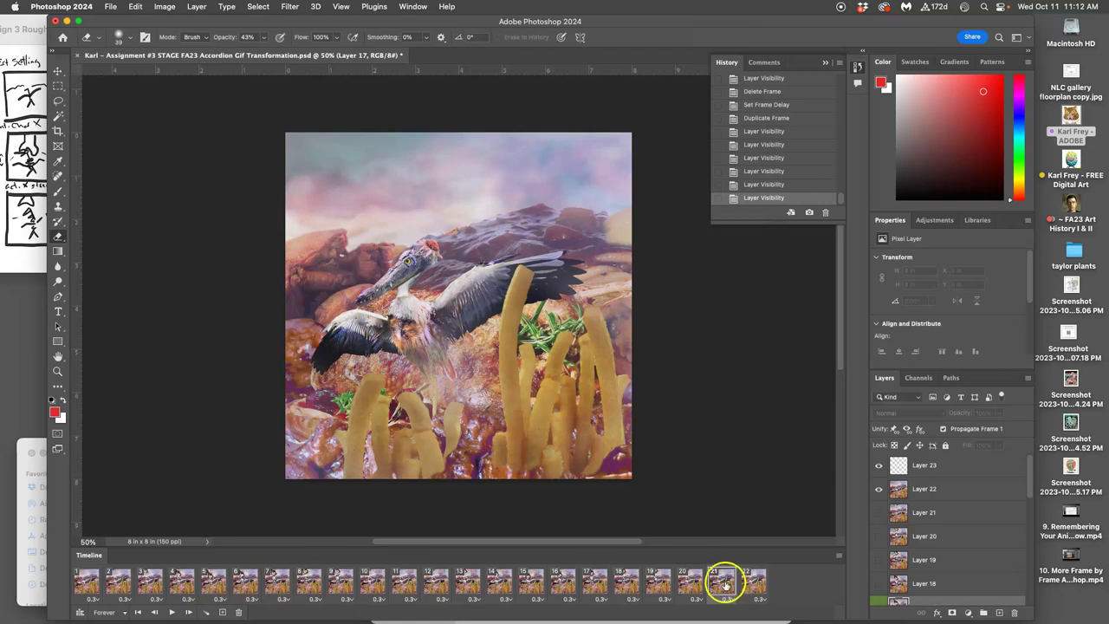
click(225, 613)
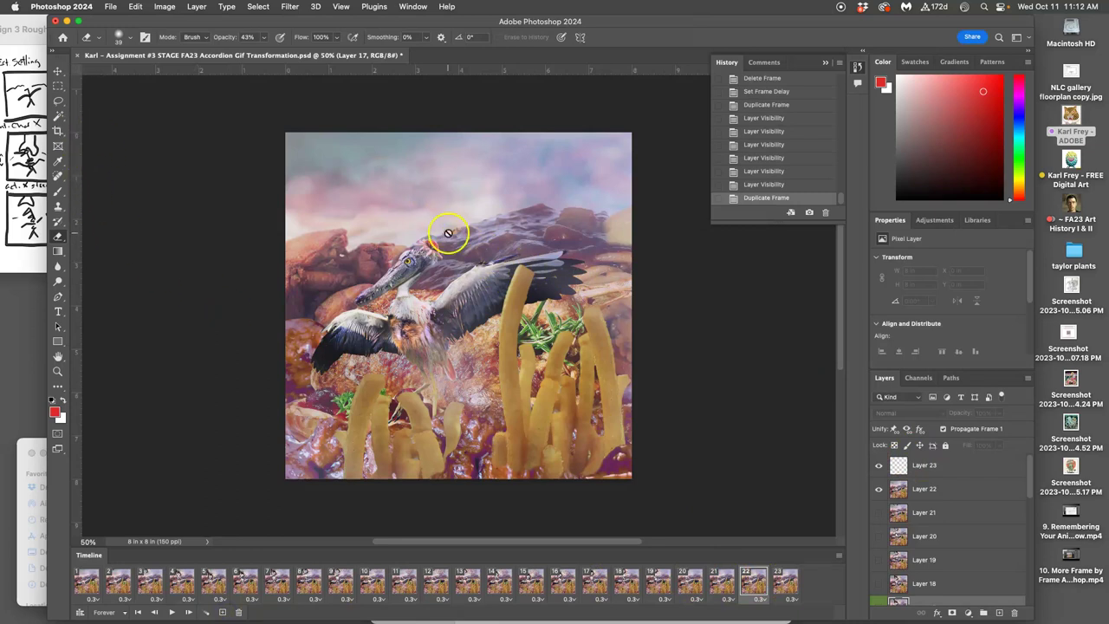
Add a new empty Layer 24 above Layer 23.
scroll(455, 233, up, 2)
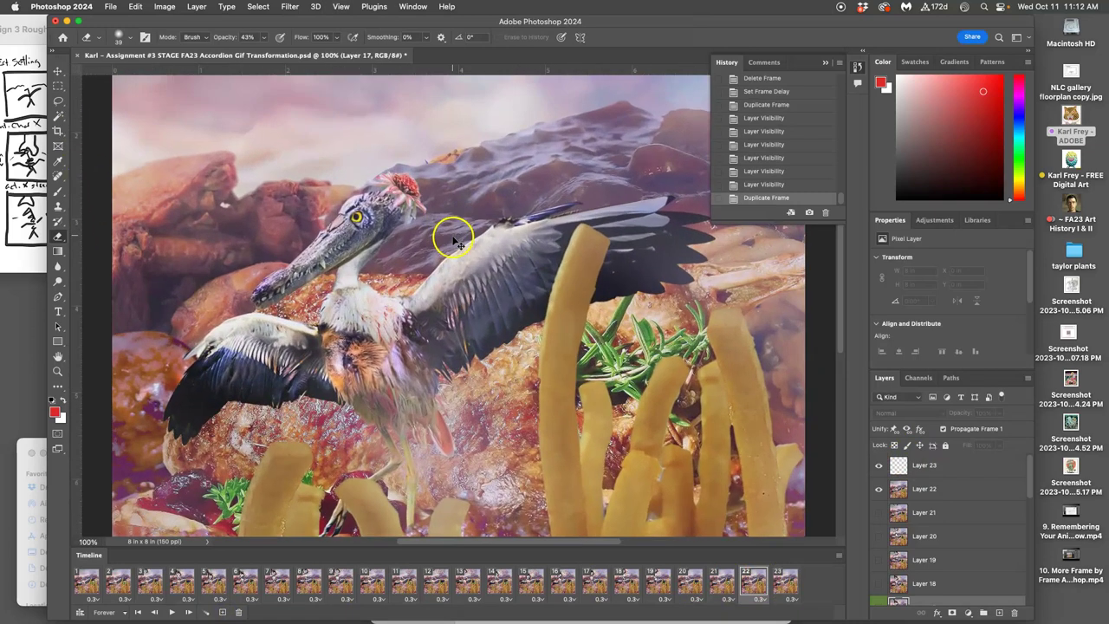
click(949, 468)
click(999, 613)
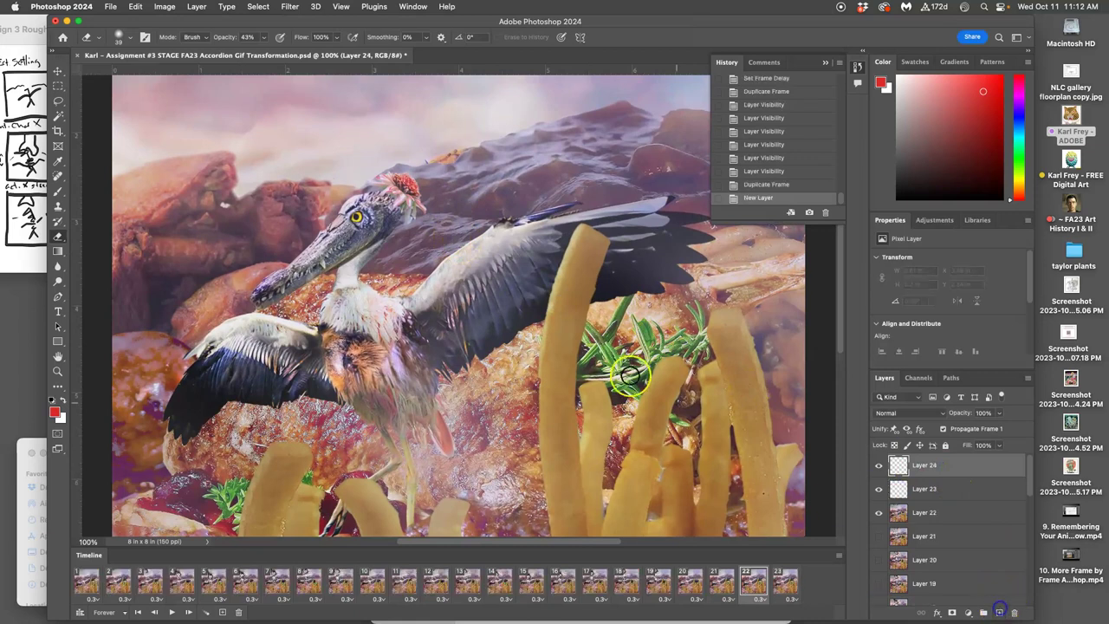
In frame 23, lasso the sky above the bird's head from Layer 1 into Layer 25 and raise it to the top.
click(58, 100)
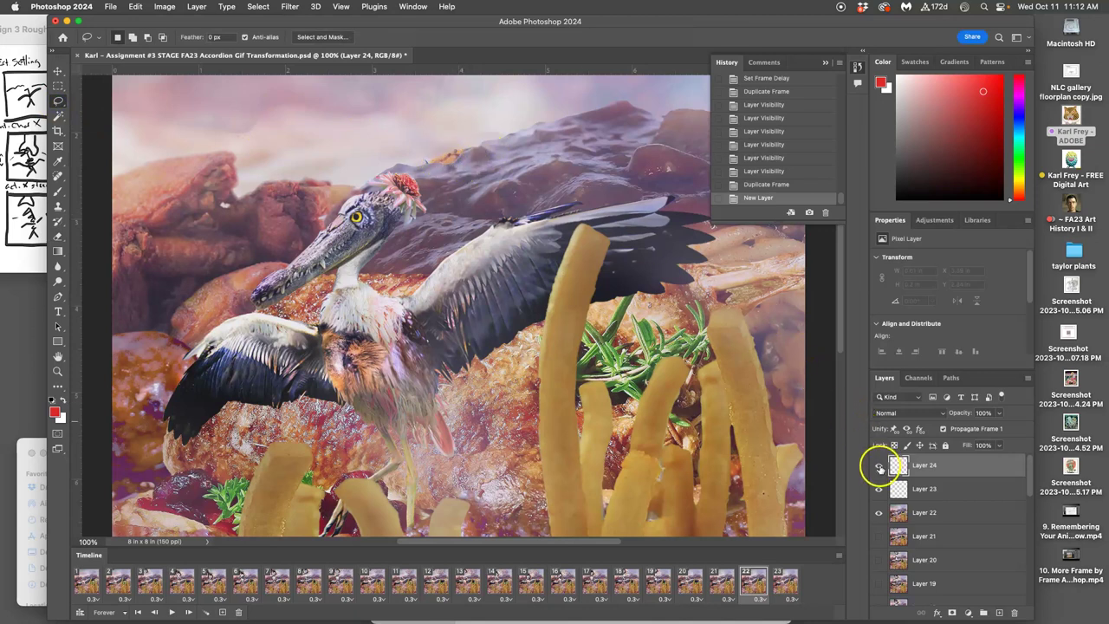
click(785, 582)
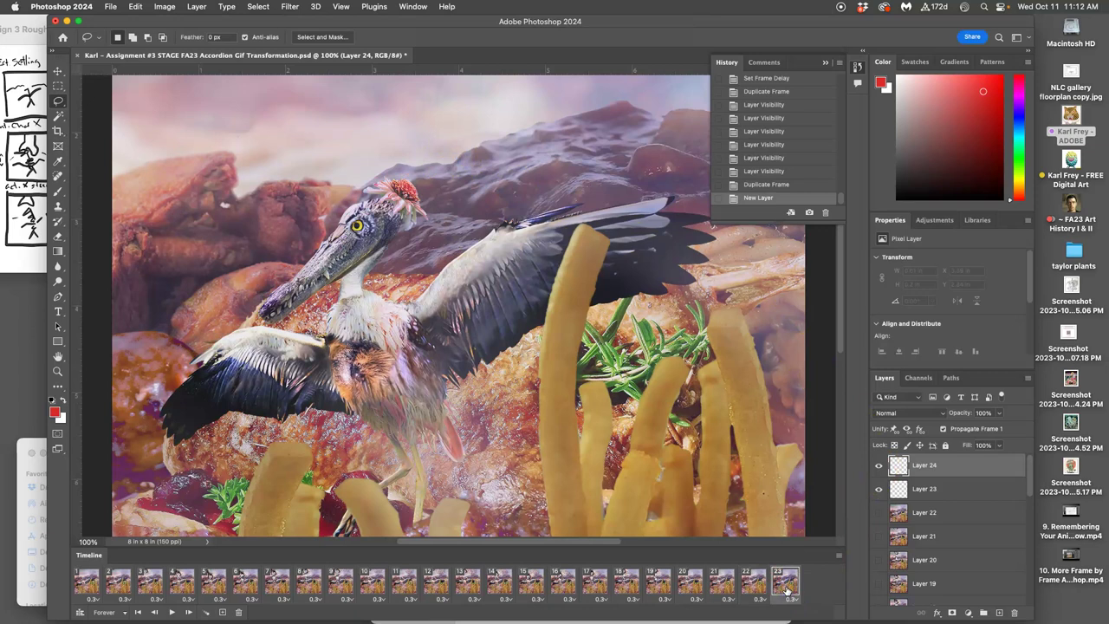
scroll(923, 520, down, 10)
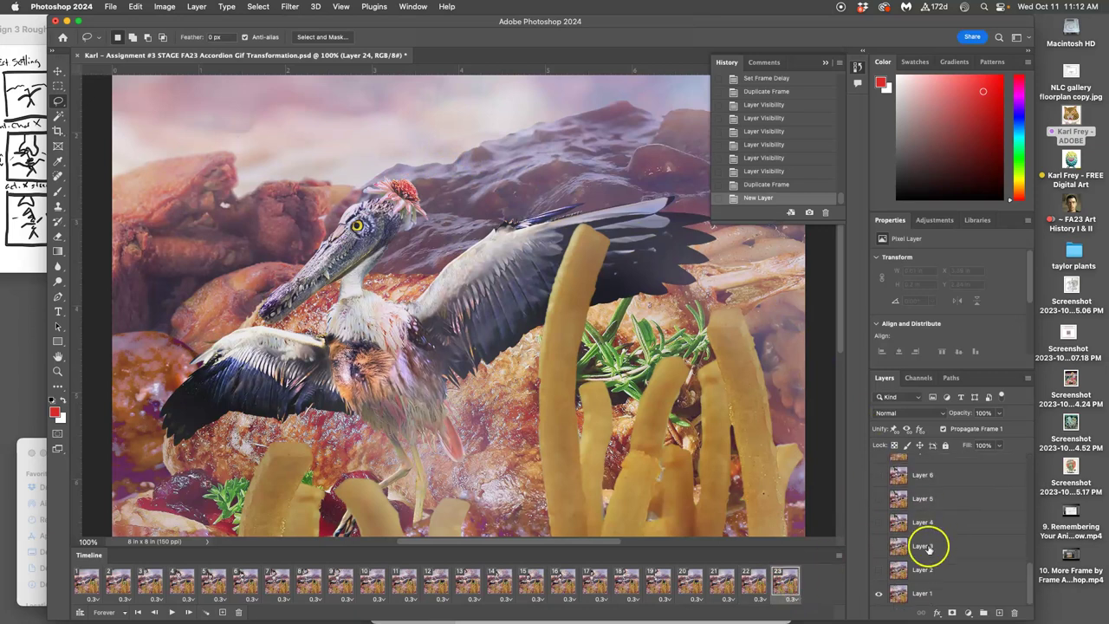
click(923, 593)
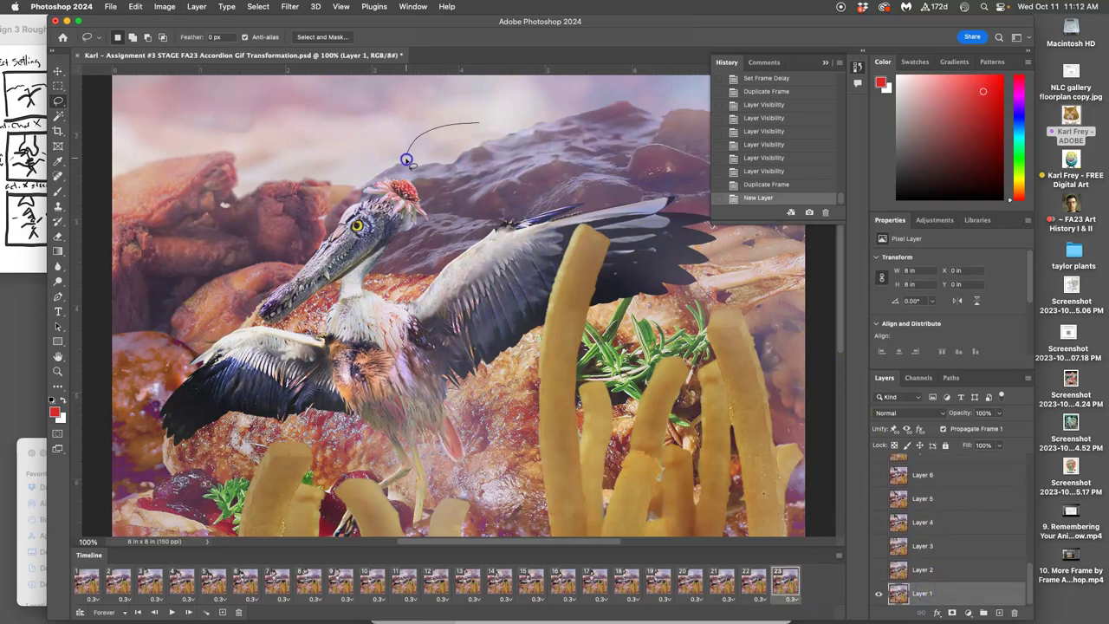
mouse_move(437, 185)
mouse_down()
mouse_move(486, 179)
mouse_move(528, 149)
mouse_move(479, 123)
mouse_up()
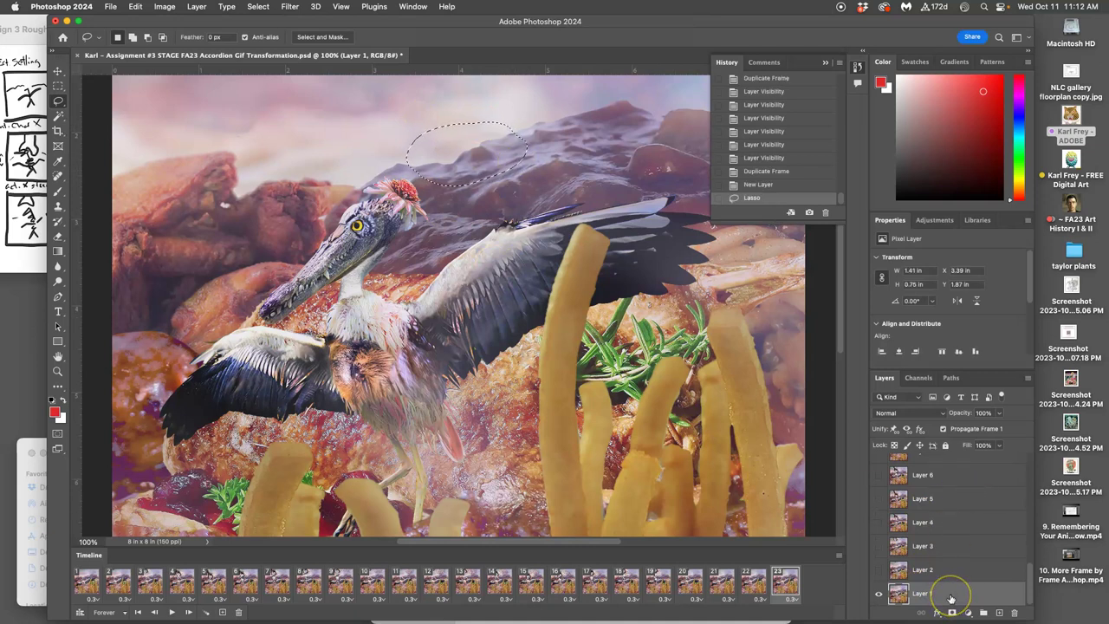
key(super+j)
key(super+bracketright)
key(super+bracketright)
key(super+bracketright)
key(super+bracketright)
key(super+bracketright)
key(super+bracketright)
key(super+bracketright)
key(super+bracketright)
key(super+bracketright)
key(super+bracketright)
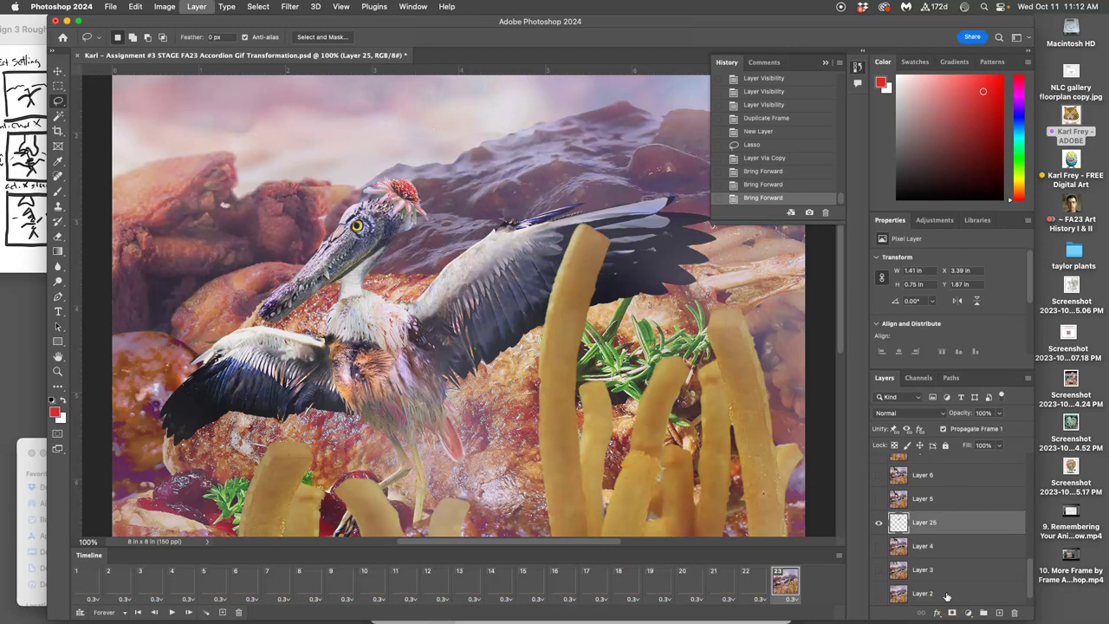
key(super+bracketright)
key(super+bracketright)
key(super+bracketright)
key(super+bracketright)
key(super+bracketright)
key(super+bracketright)
key(super+bracketright)
key(super+bracketright)
key(super+bracketright)
key(super+bracketright)
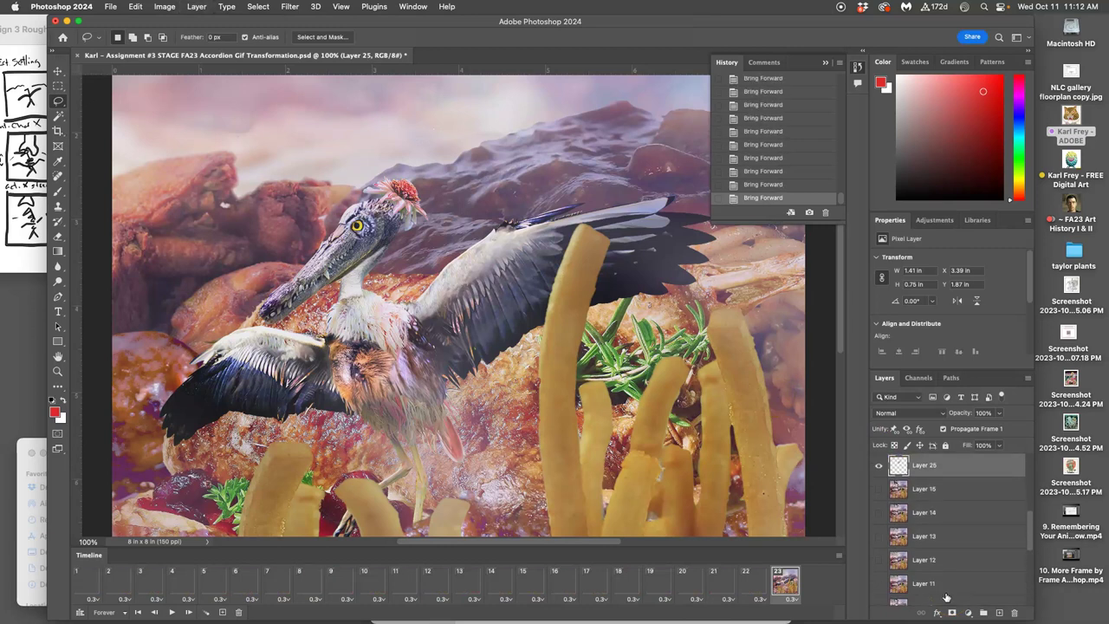
key(super+bracketright)
key(super+bracketright)
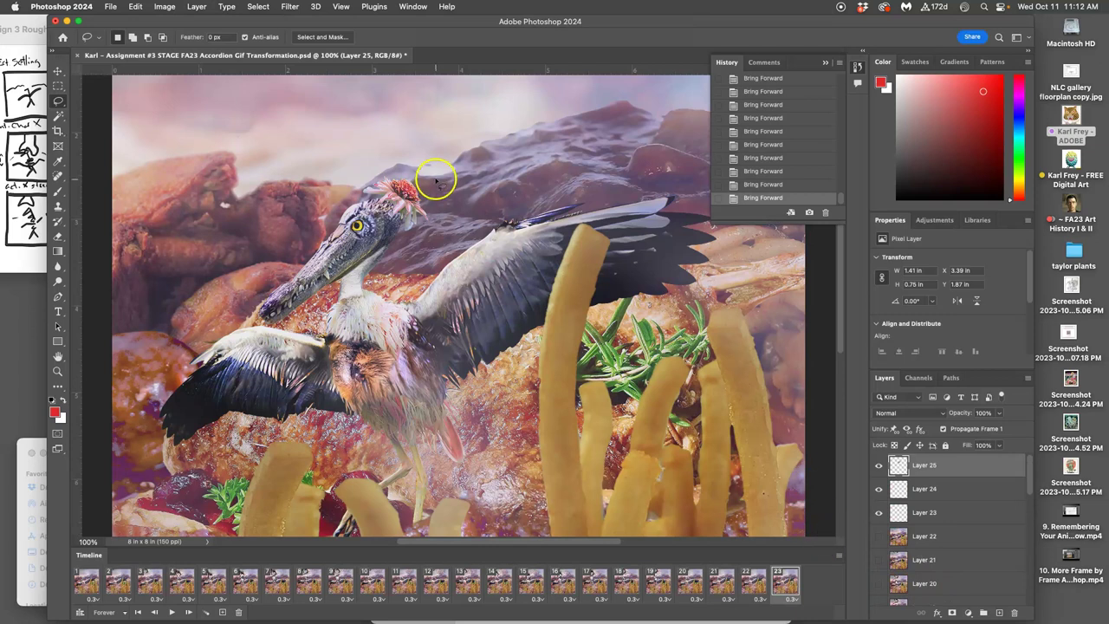
Toggle the patch layer's visibility in frames 22 and 21 to compare, then undo.
click(879, 466)
click(880, 466)
click(757, 585)
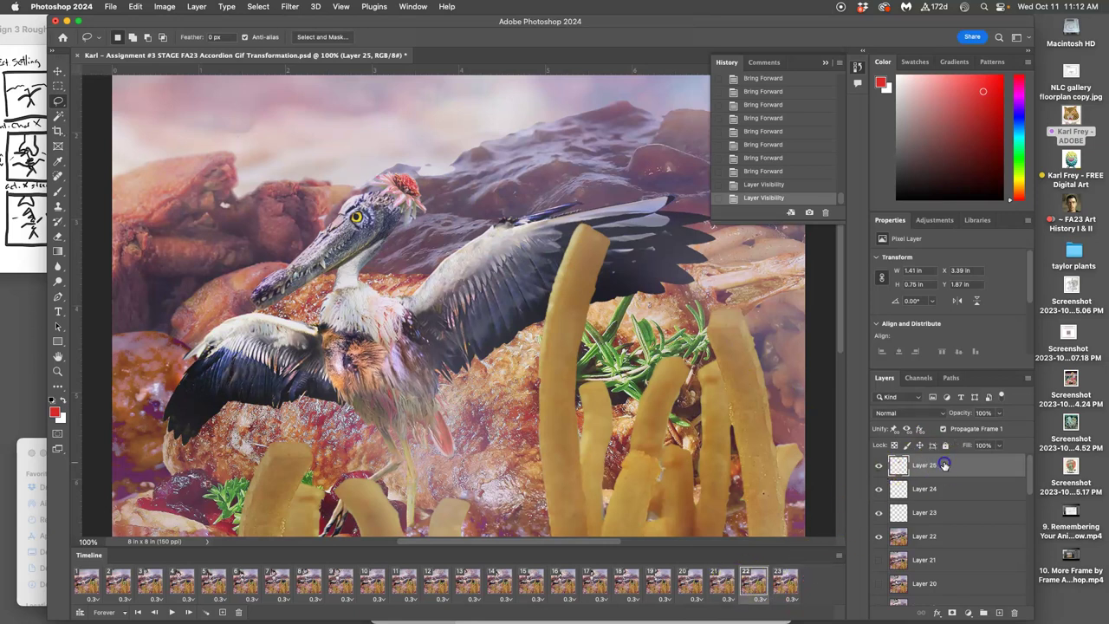
click(944, 464)
click(717, 578)
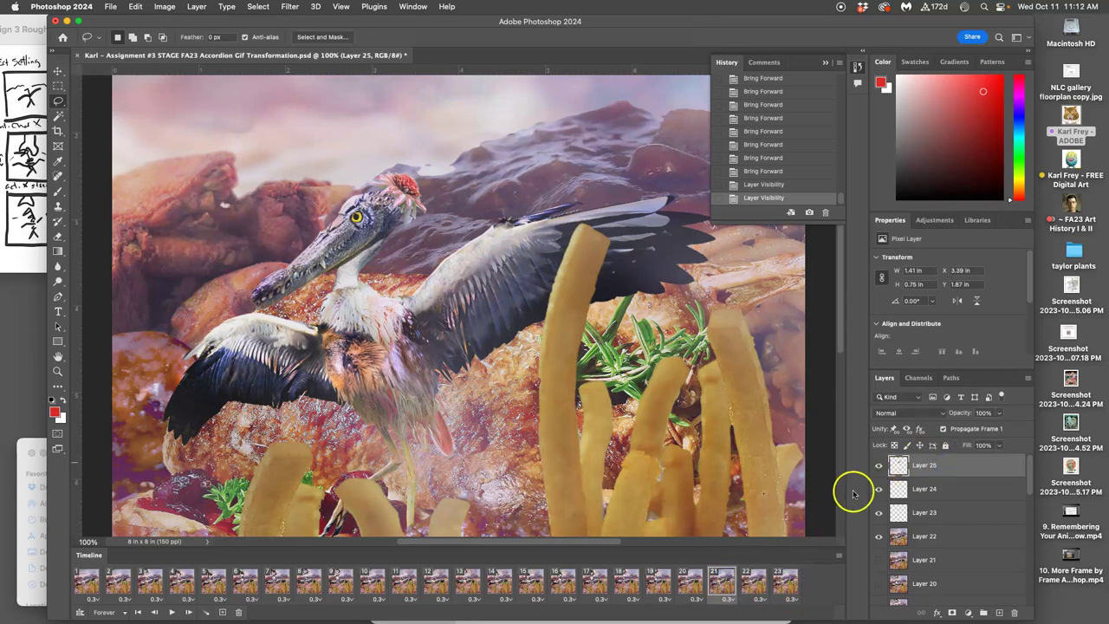
click(880, 465)
click(880, 466)
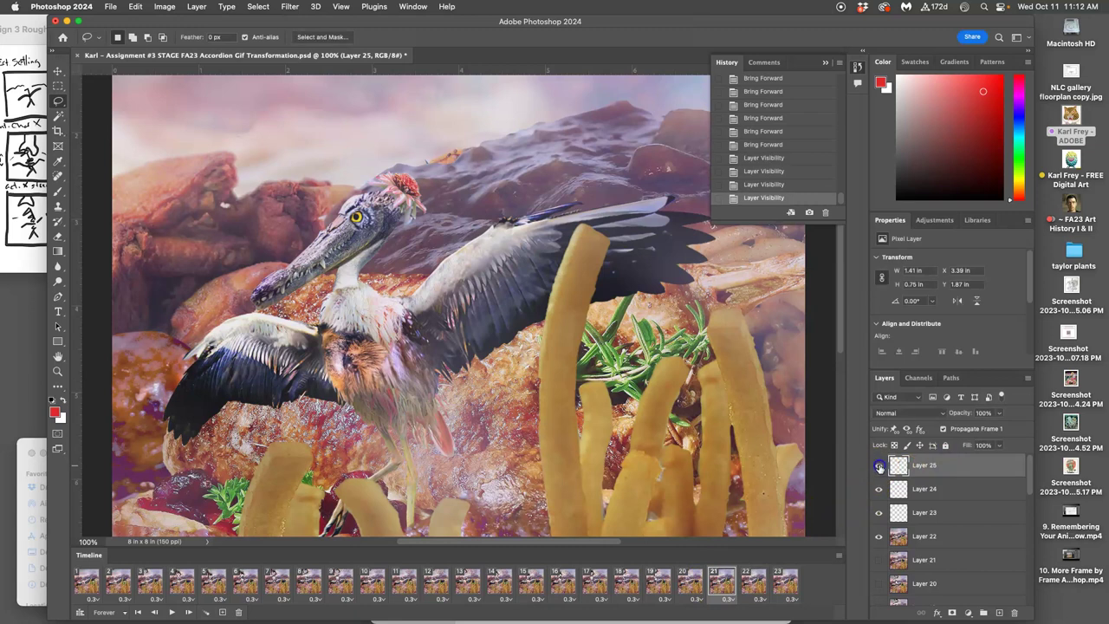
click(880, 465)
key(super+z)
key(super+z)
key(super+z)
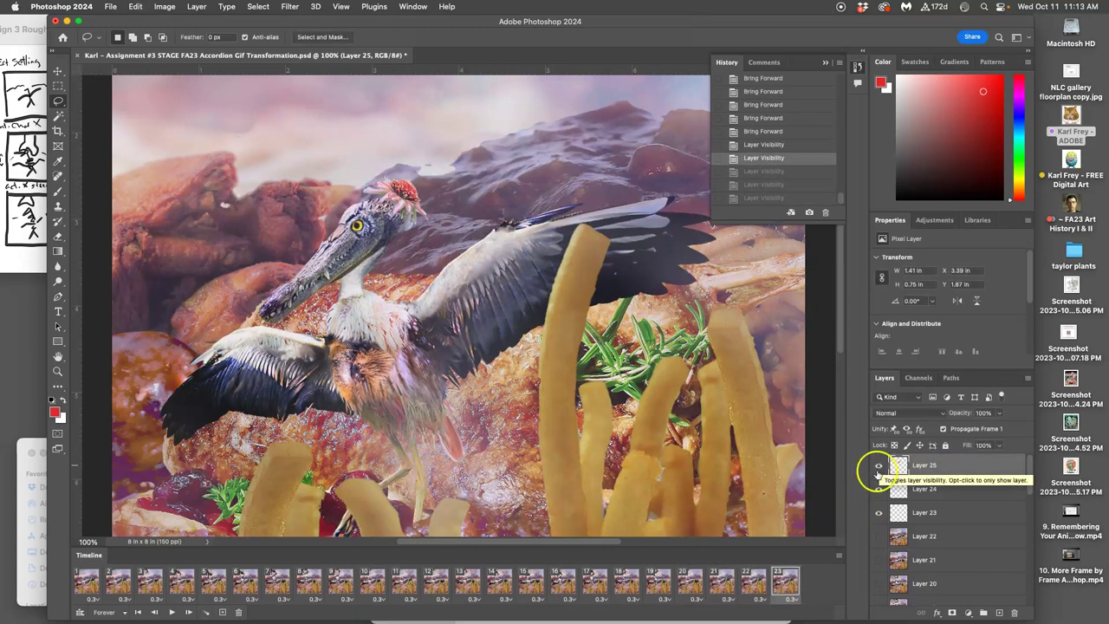
Undo the reordering and the layer copy, reverting History to the Lasso selection state.
key(super+z)
key(super+z)
key(super+z)
key(super+z)
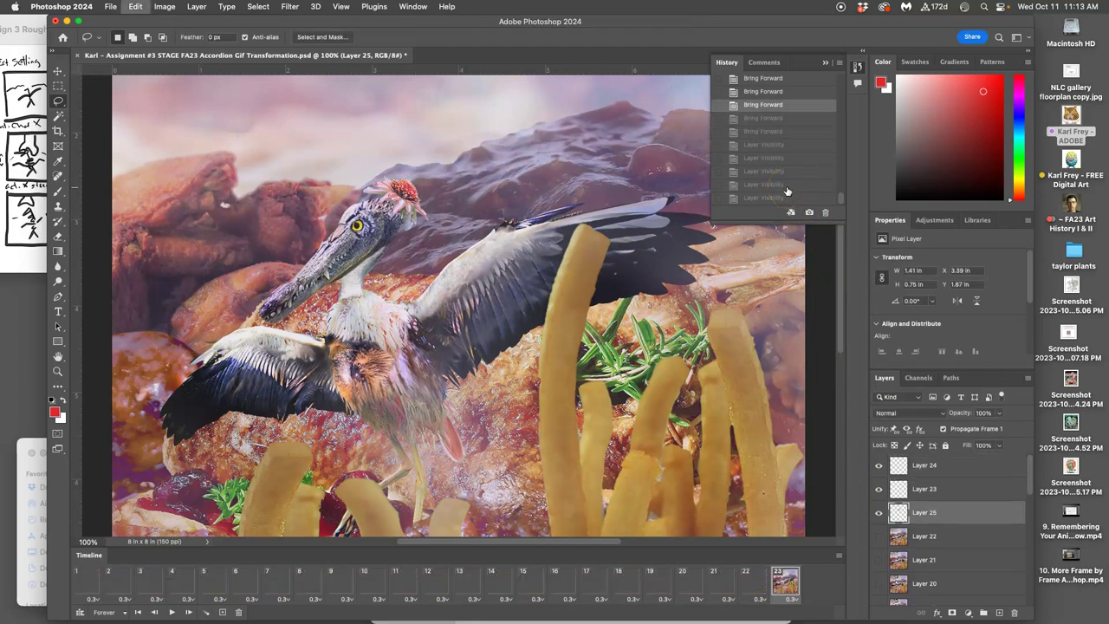
key(super+z)
key(super+z)
key(super+z)
key(super+z)
key(super+z)
key(super+z)
key(super+z)
key(super+z)
key(super+z)
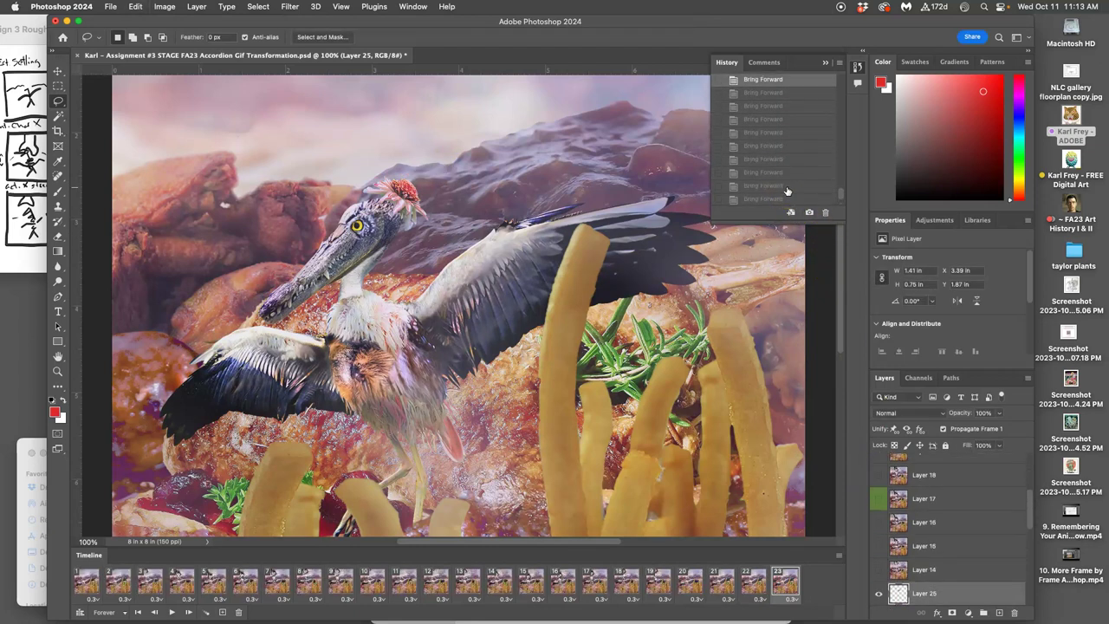
key(super+z)
key(super+z)
key(super+z)
key(super+z)
key(super+z)
key(super+z)
key(super+z)
key(super+z)
key(super+z)
key(super+z)
key(super+z)
key(super+z)
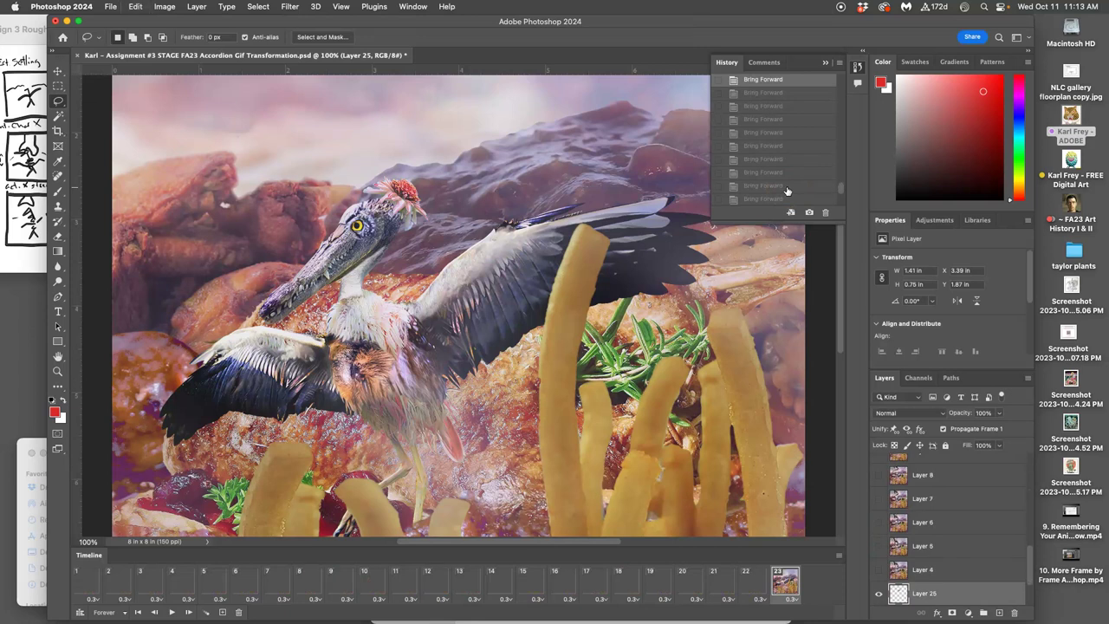
click(772, 92)
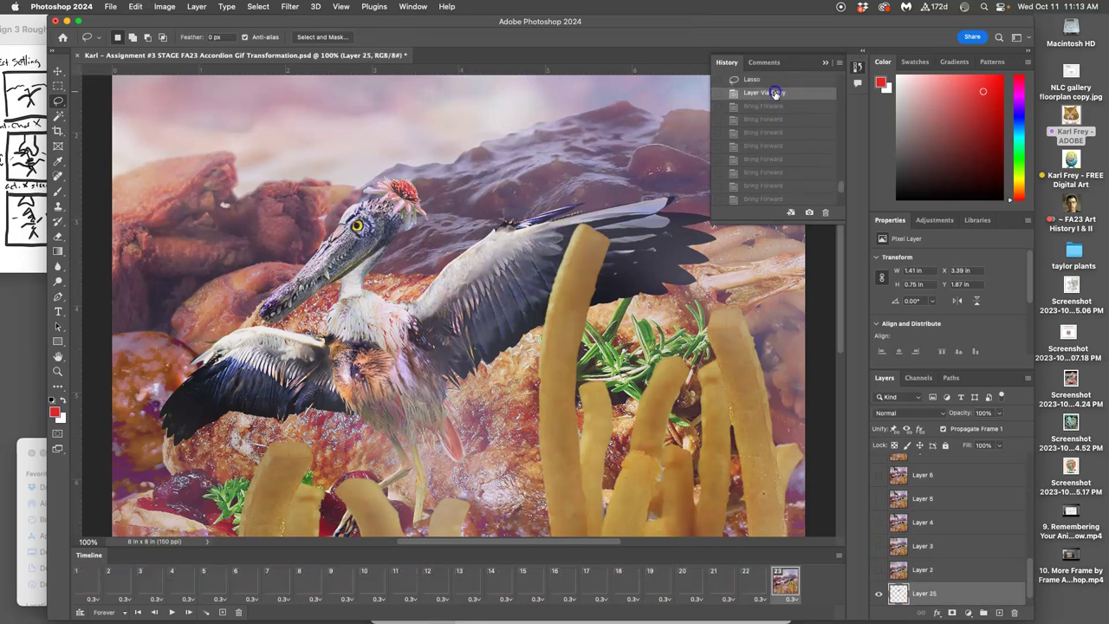
click(754, 81)
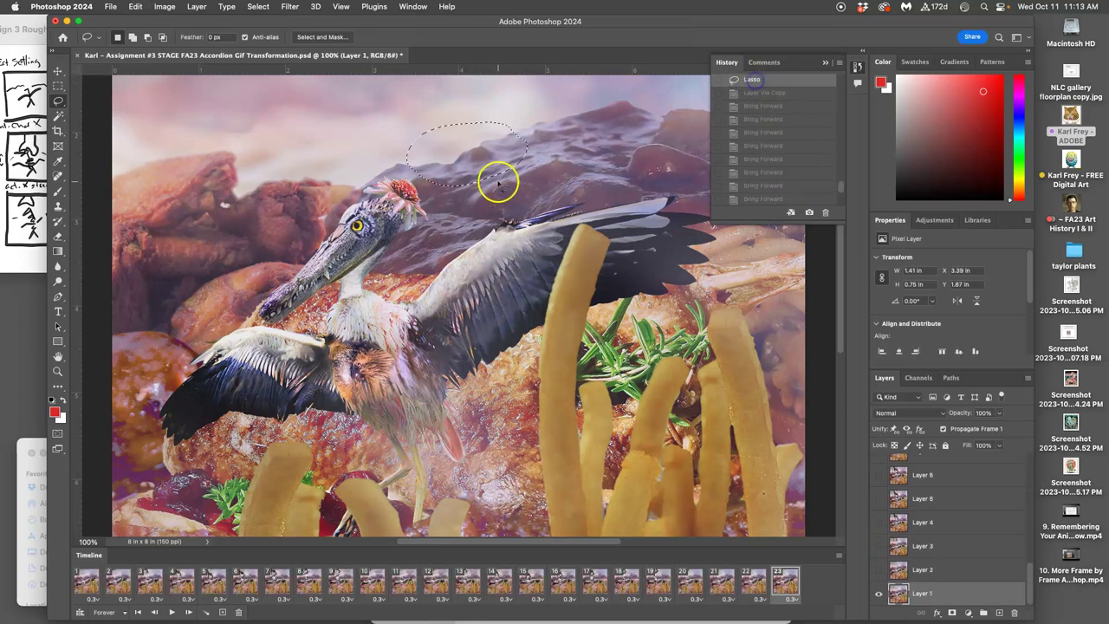
Check Layers 23 and 24 by toggling them off and back on, then select Layer 22.
scroll(944, 524, up, 10)
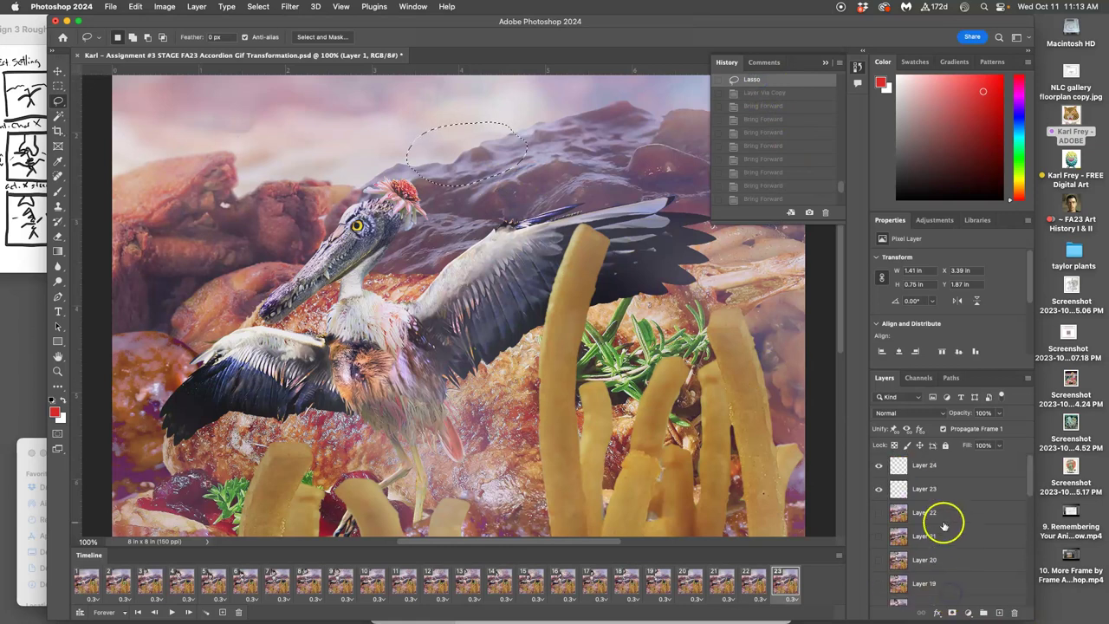
click(880, 489)
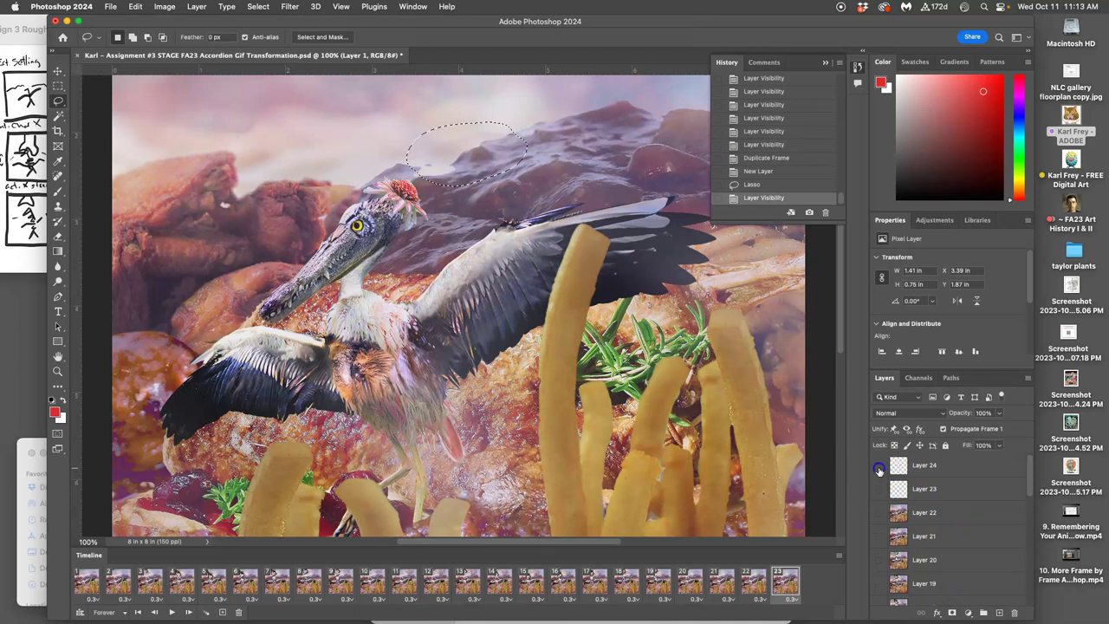
click(879, 466)
click(879, 466)
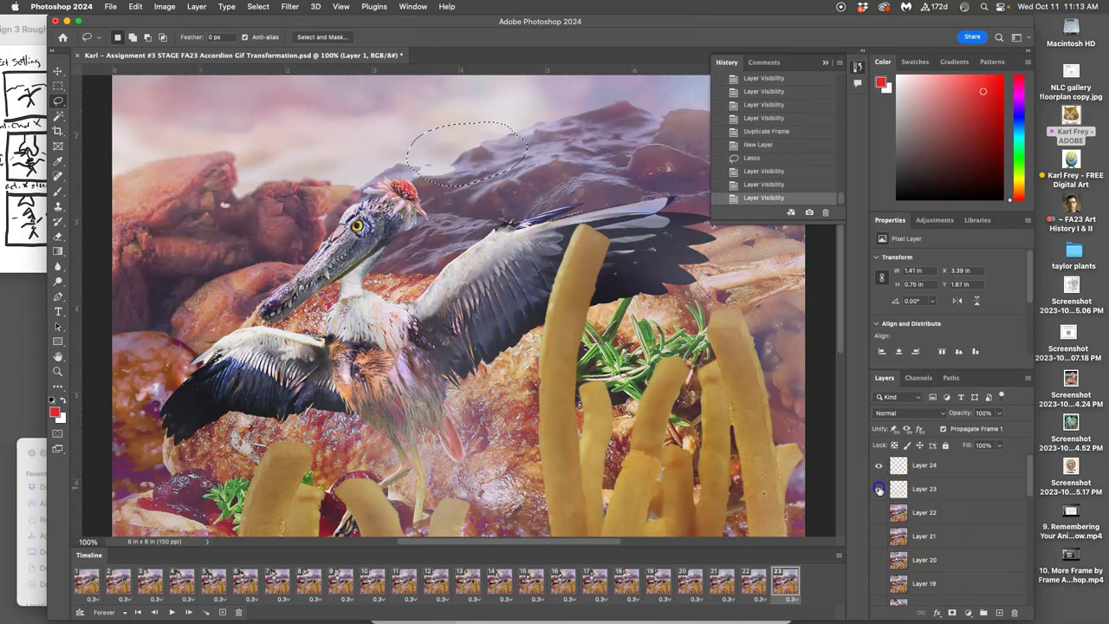
click(880, 488)
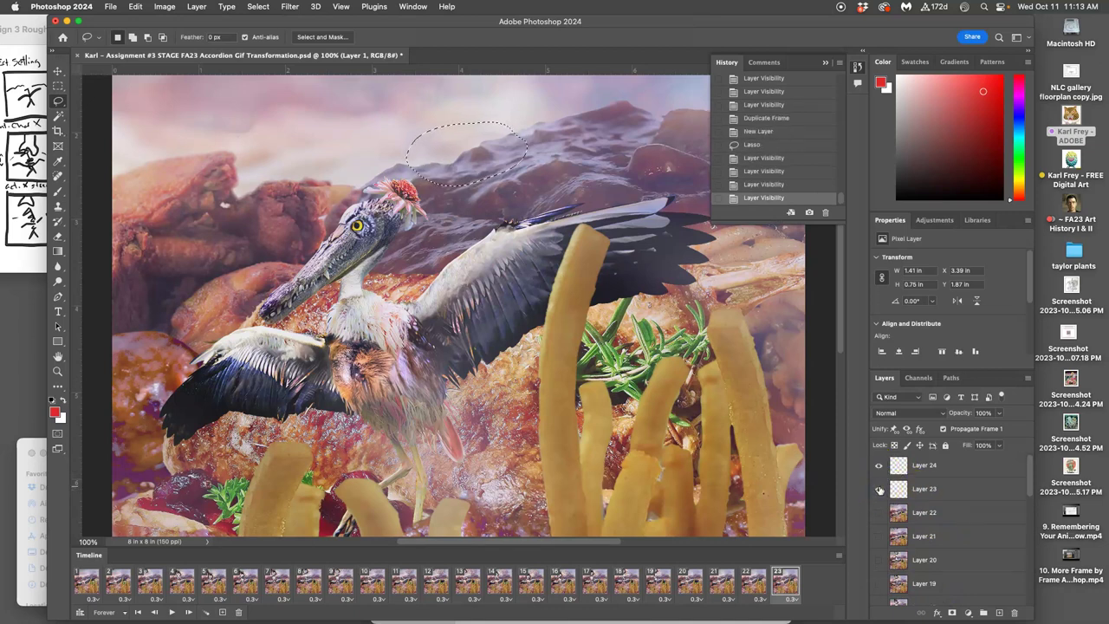
click(924, 508)
click(924, 511)
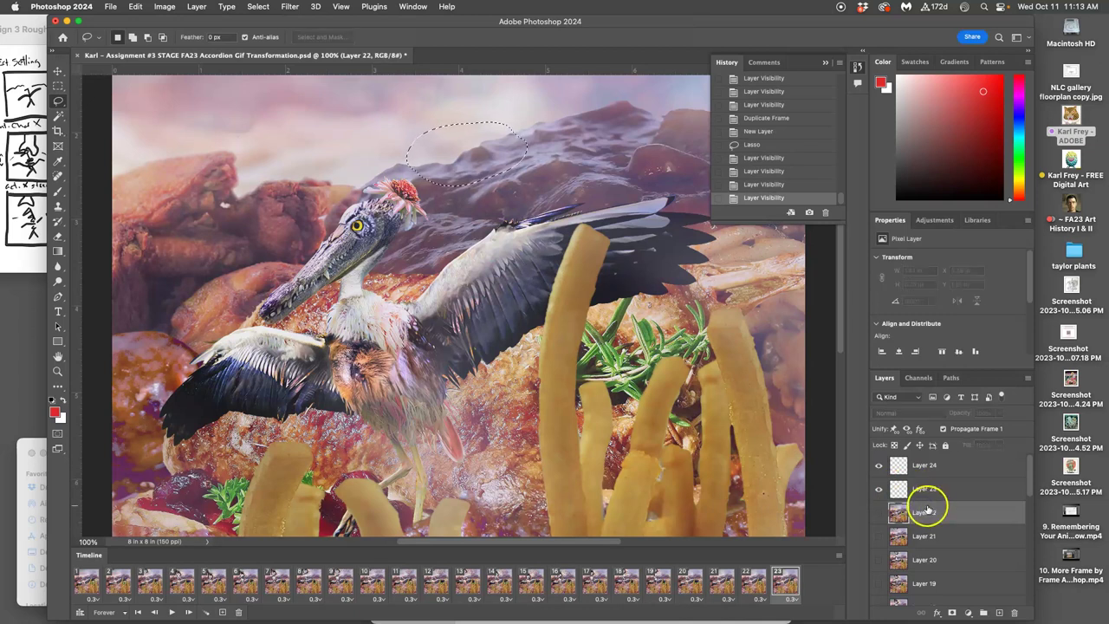
Open the Layer menu without choosing anything, and toggle Layer 22's visibility on and off.
click(197, 6)
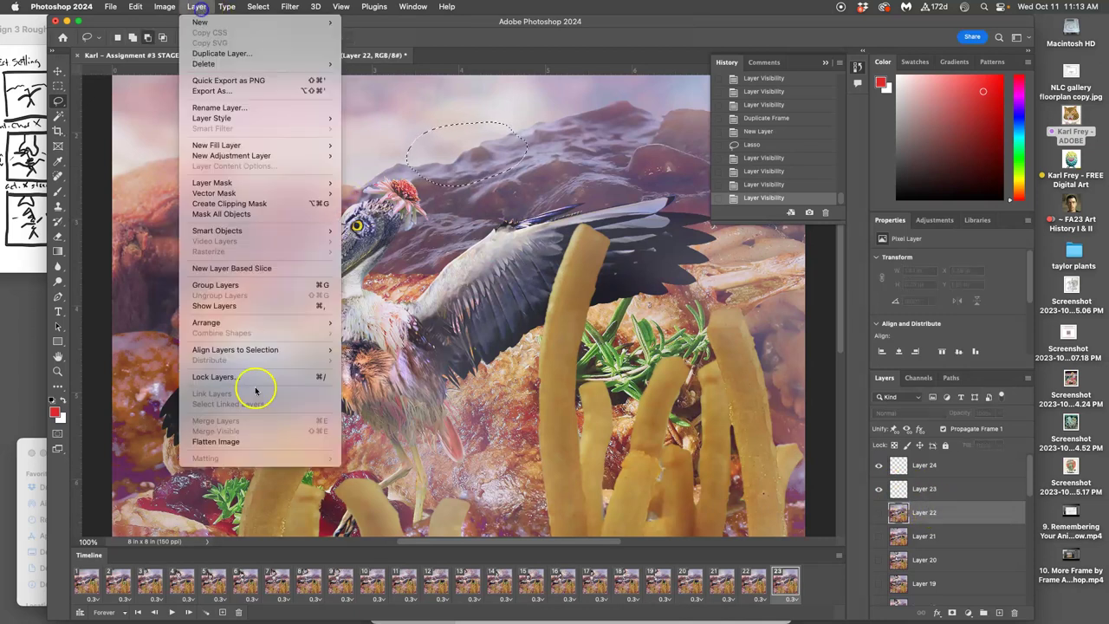
click(881, 516)
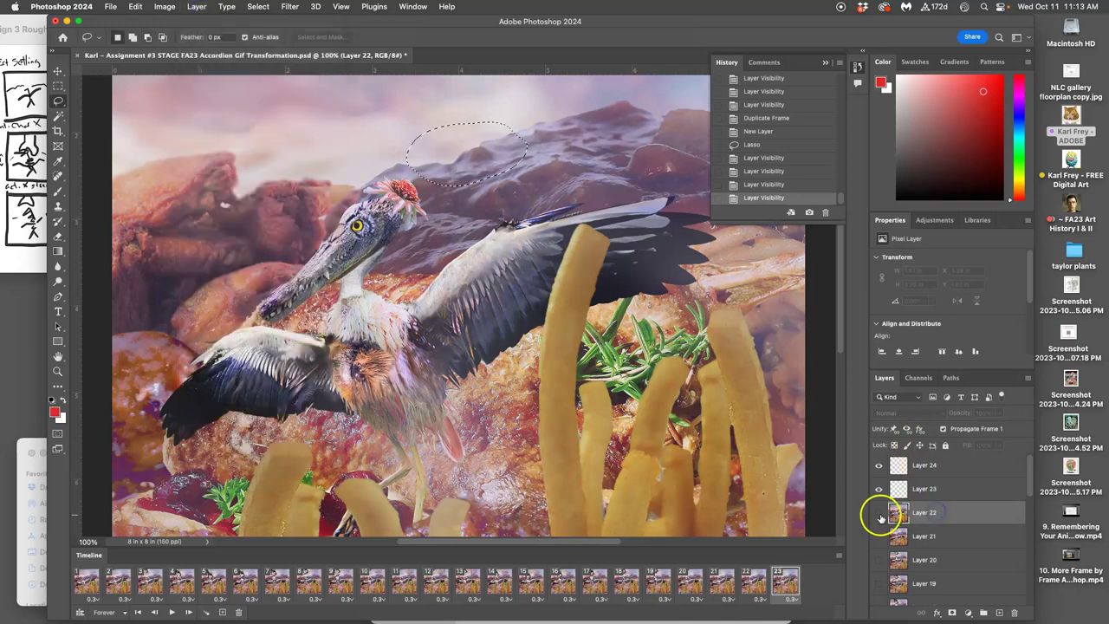
click(881, 516)
click(880, 516)
scroll(941, 517, down, 10)
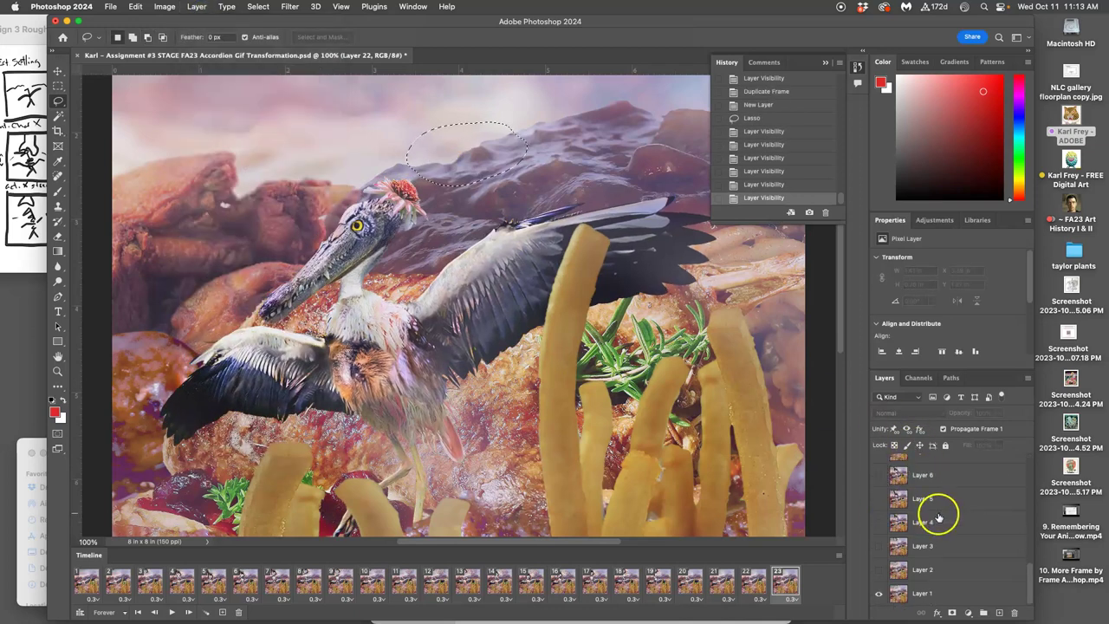
scroll(939, 518, up, 10)
Stamp all visible layers into Layer 24 via Option+Merge Visible, then zoom out to 50%.
click(923, 465)
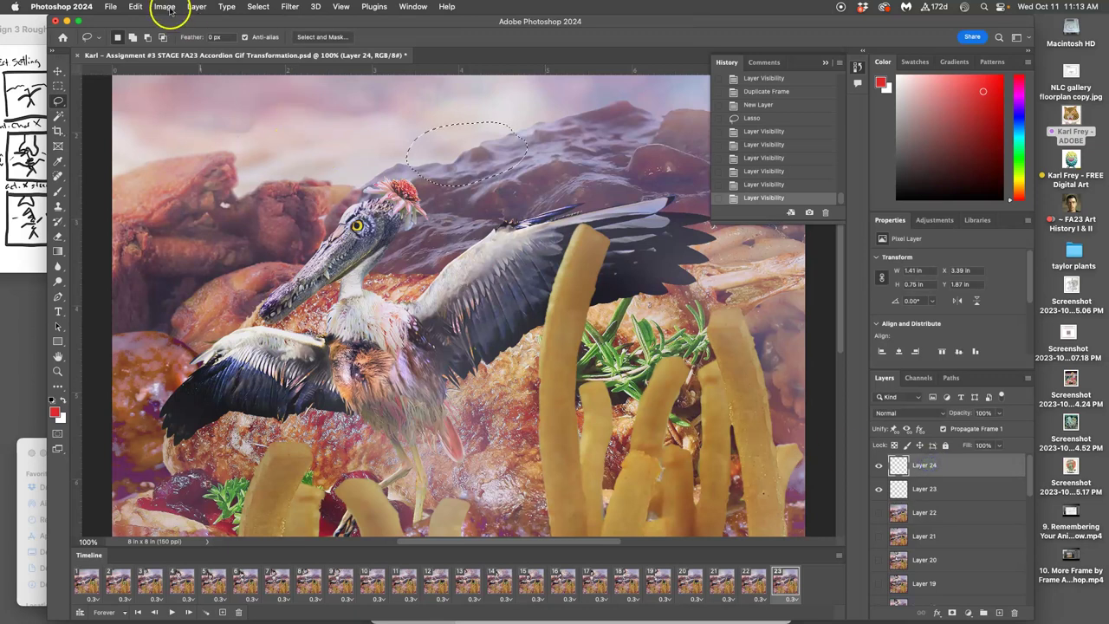
click(197, 7)
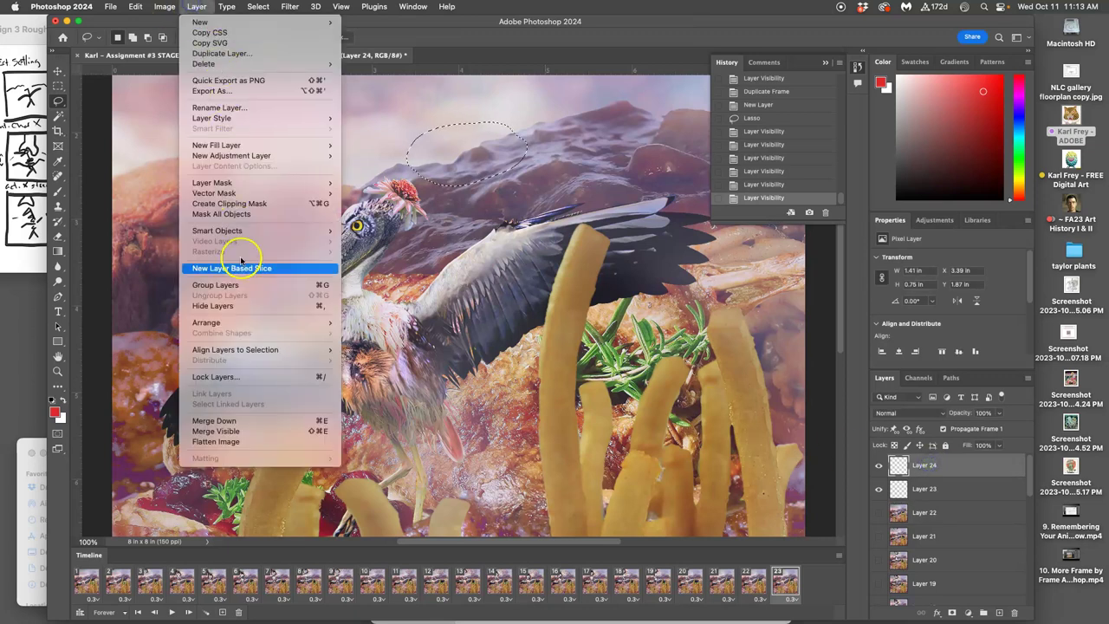
alt+click(260, 430)
key(super+minus)
key(super+minus)
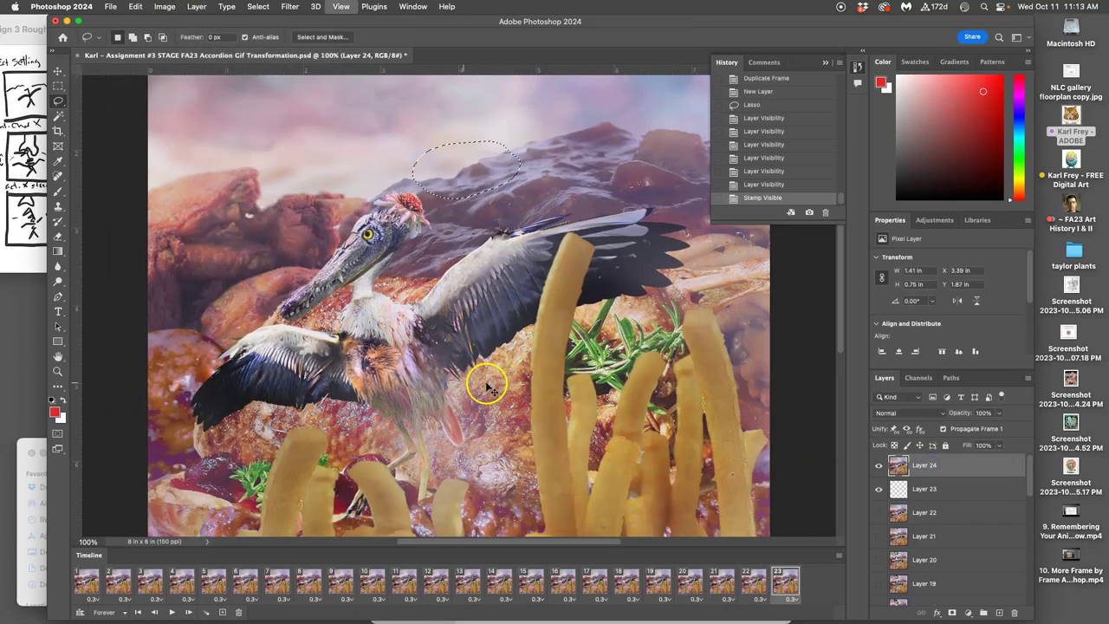
Review frames 20–23 and 1–4, then toggle Layer 24's visibility in frame 22.
click(754, 578)
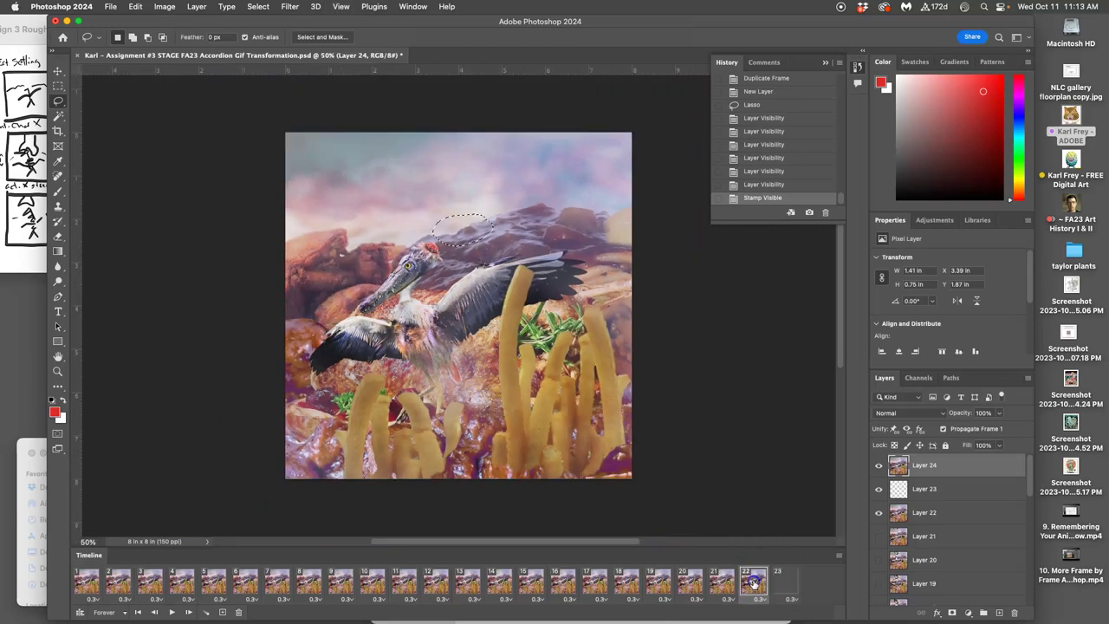
click(712, 587)
click(697, 589)
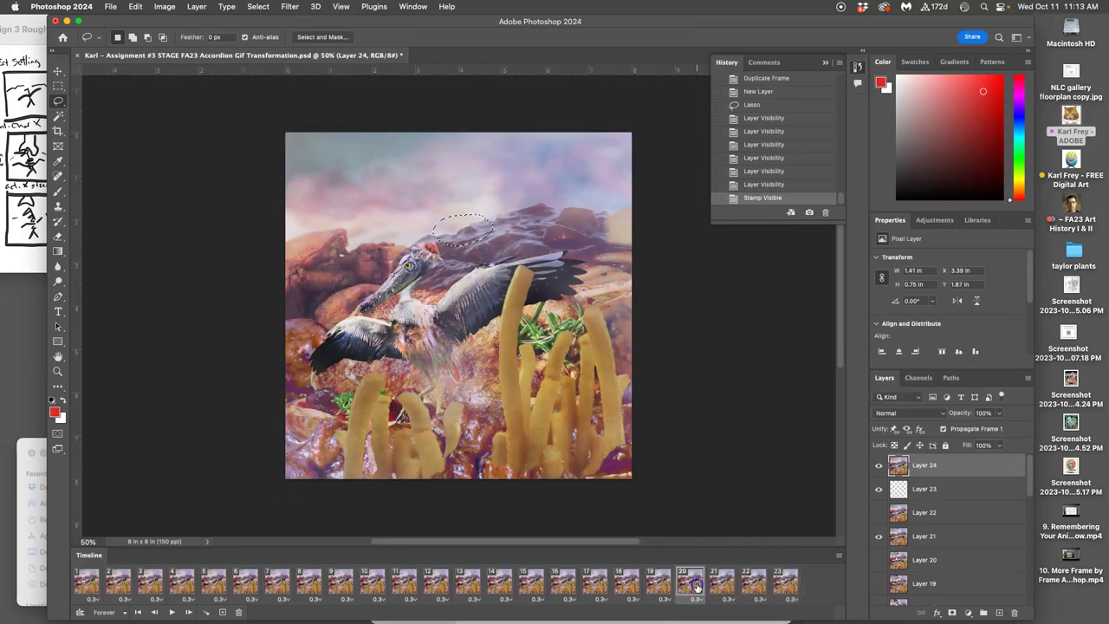
click(777, 587)
click(90, 579)
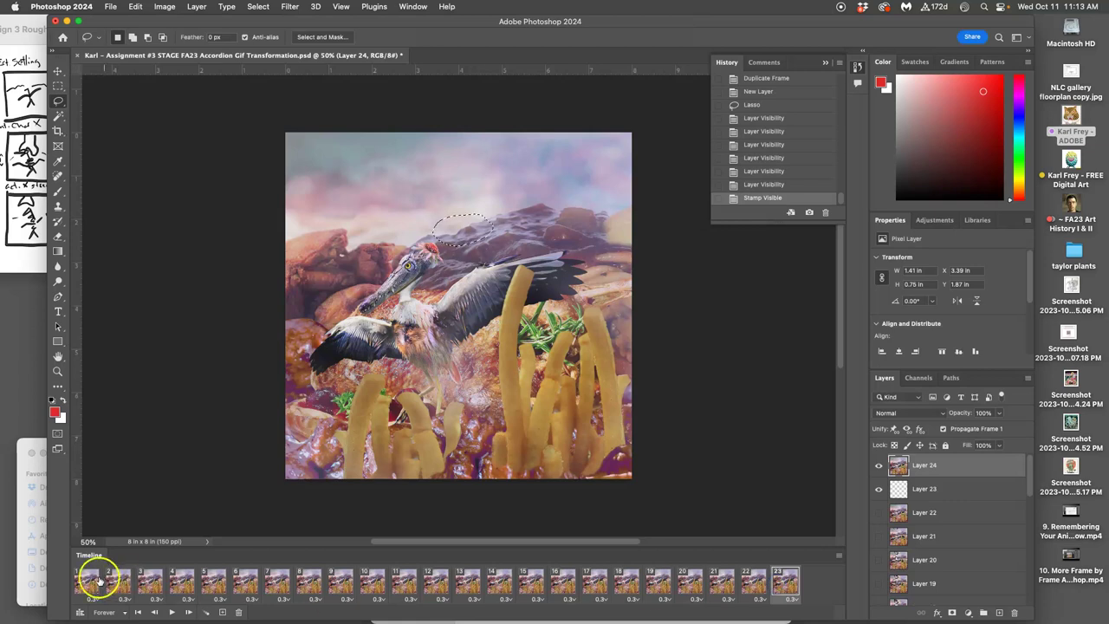
click(116, 582)
click(142, 581)
click(181, 583)
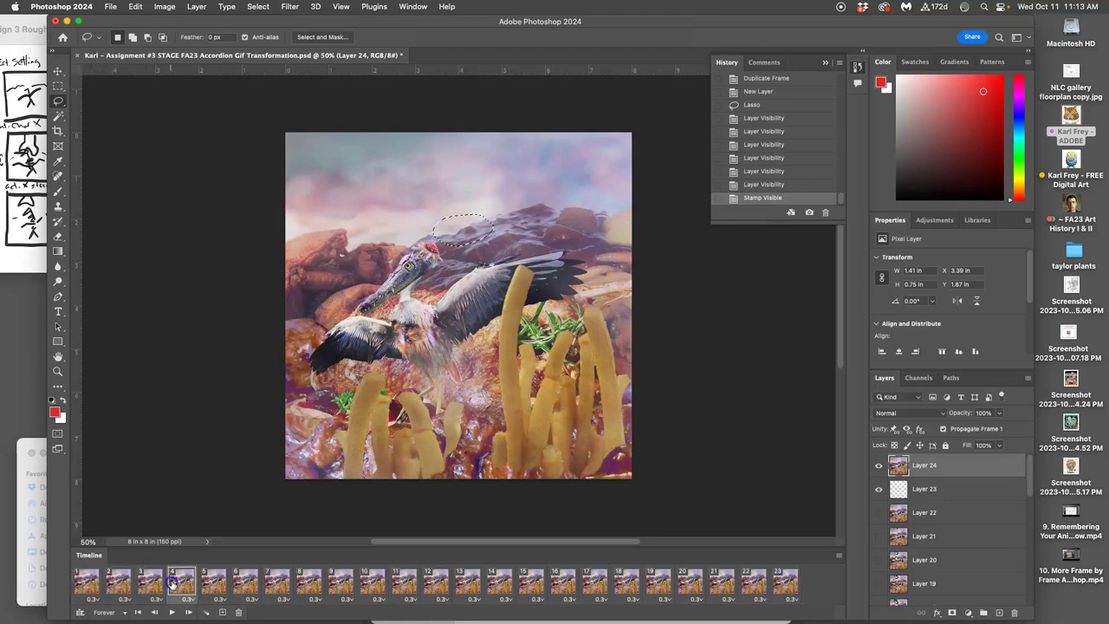
click(757, 585)
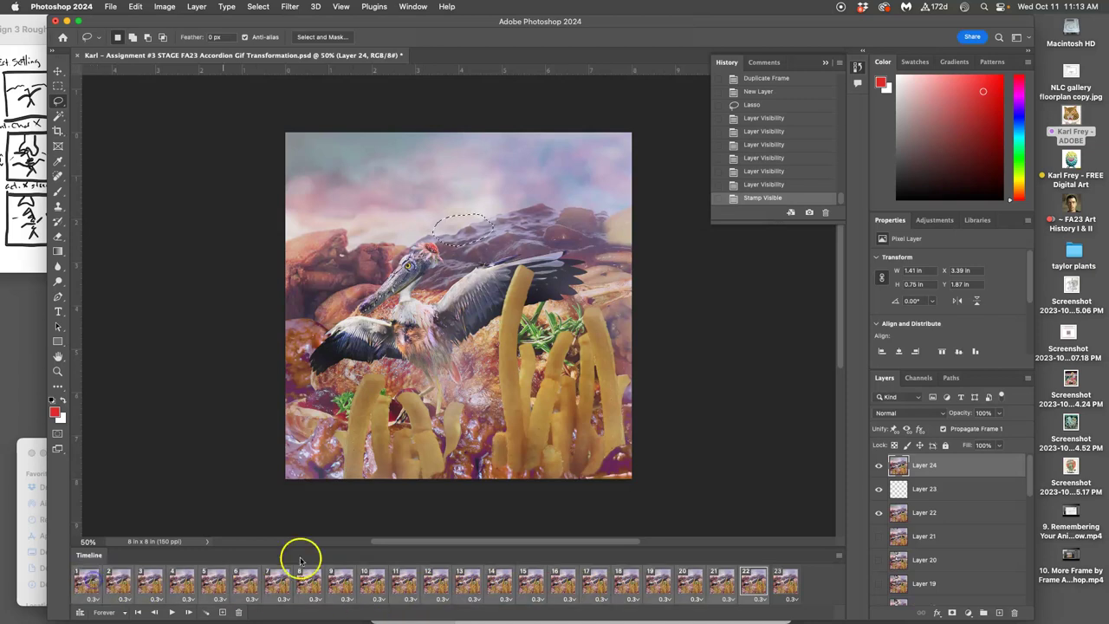
click(879, 467)
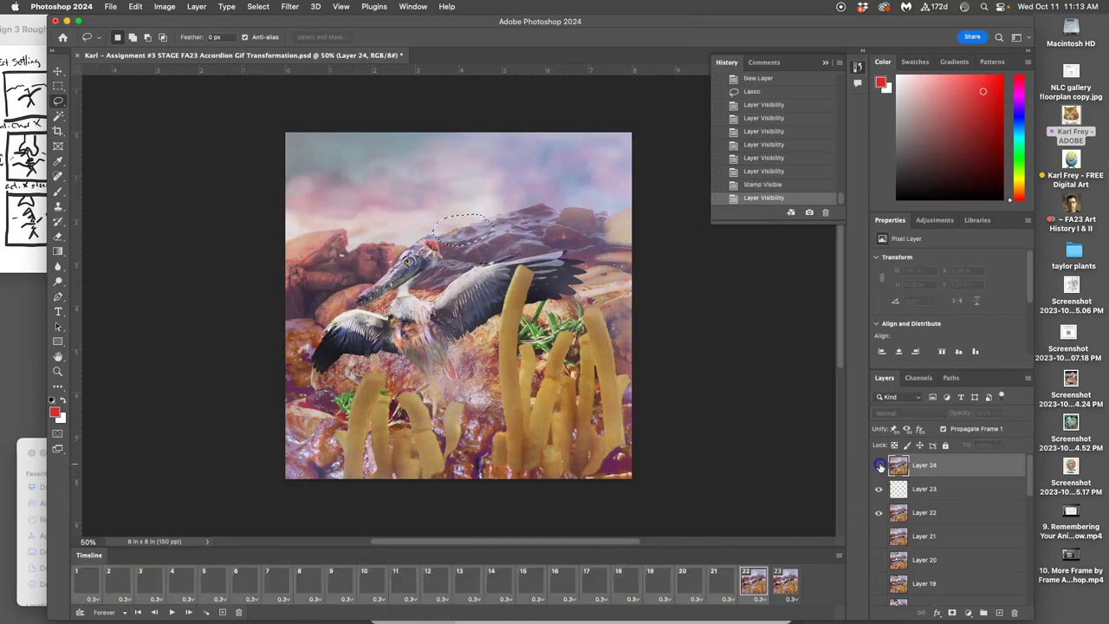
Compare frames 20 through 23, then delete frame 22 from the timeline.
click(746, 583)
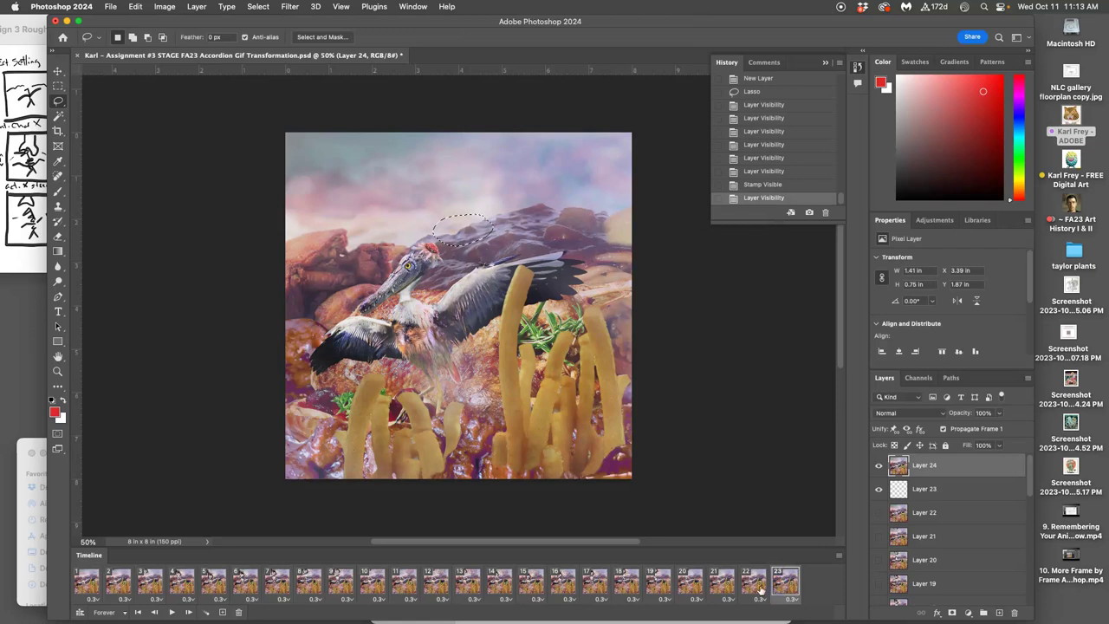
click(777, 585)
click(724, 586)
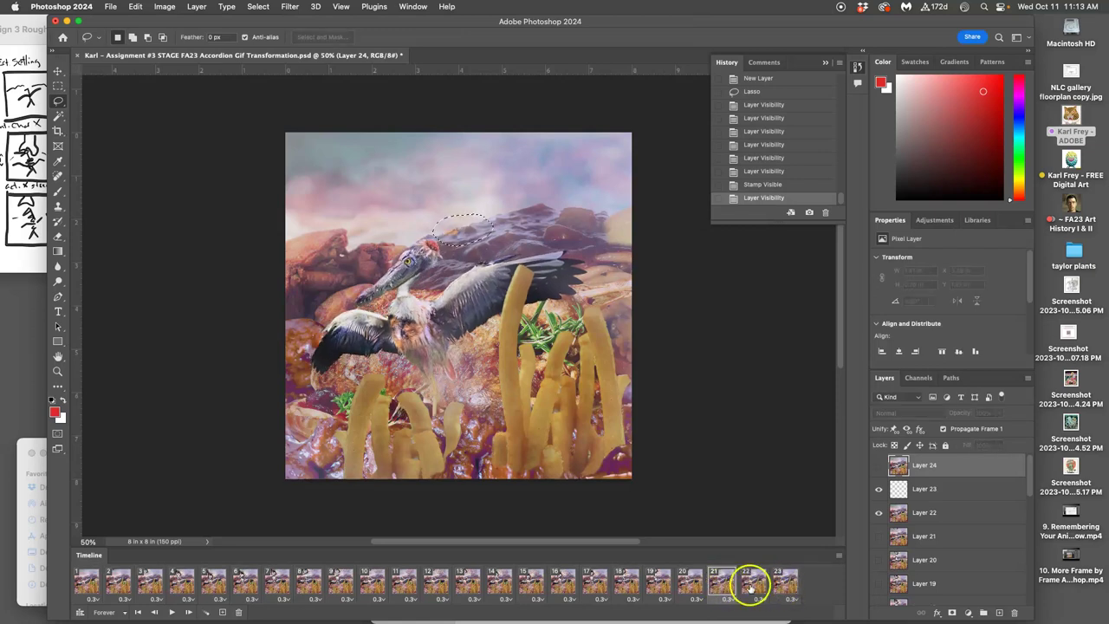
click(751, 586)
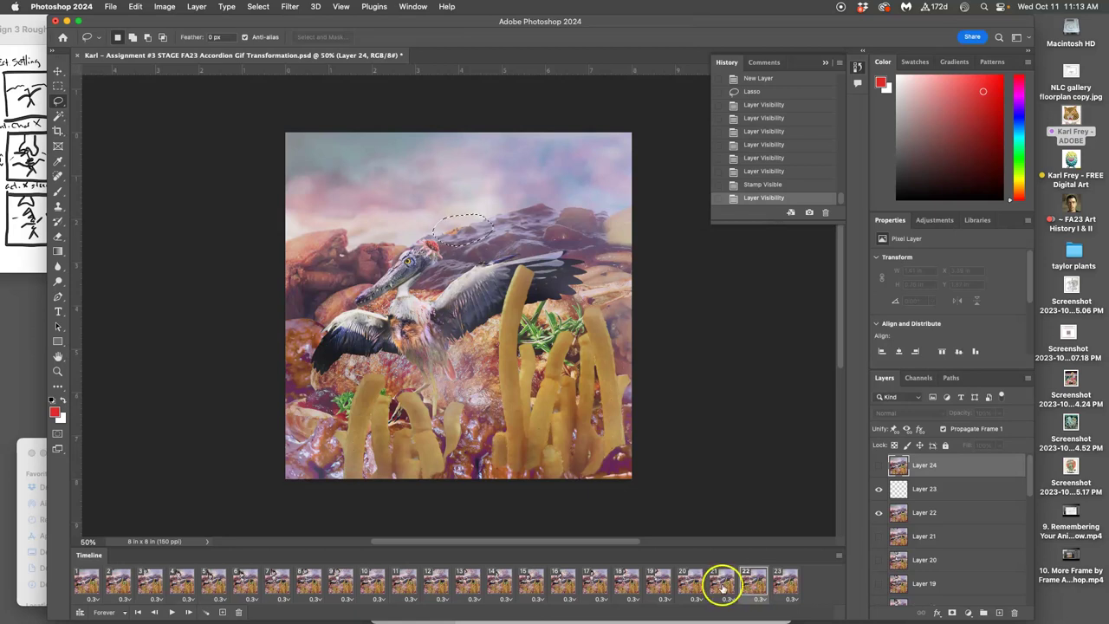
click(723, 587)
click(690, 584)
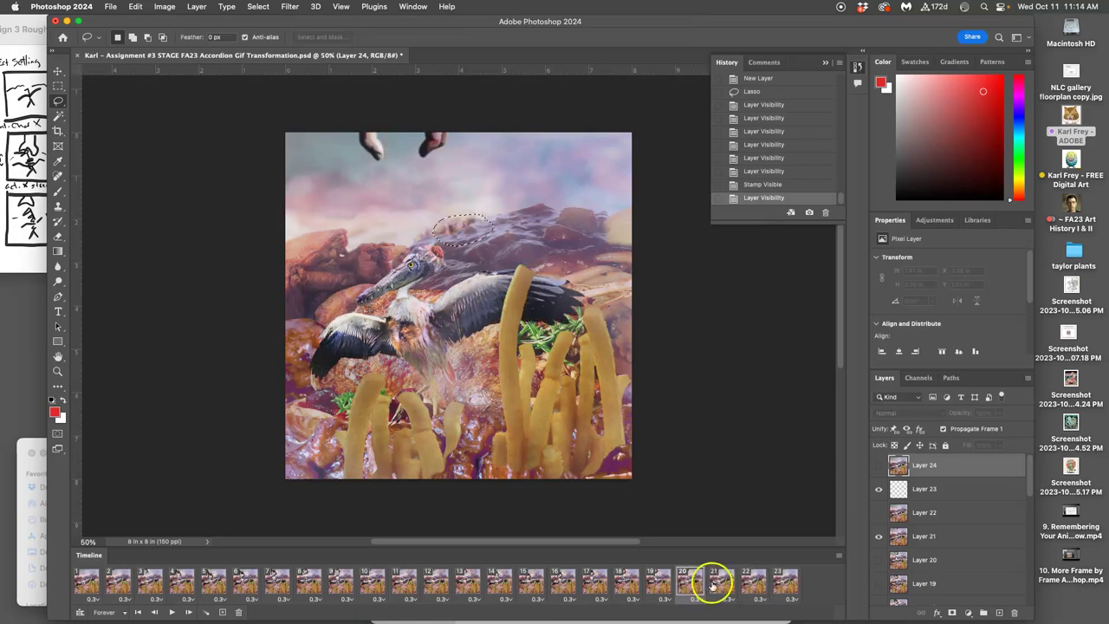
click(725, 586)
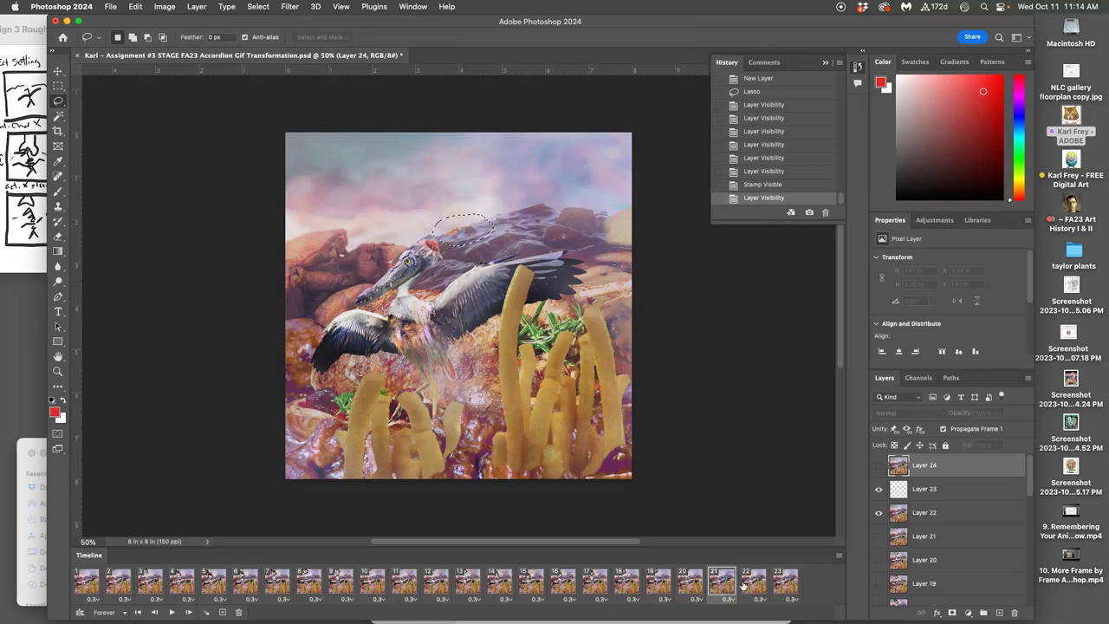
click(750, 585)
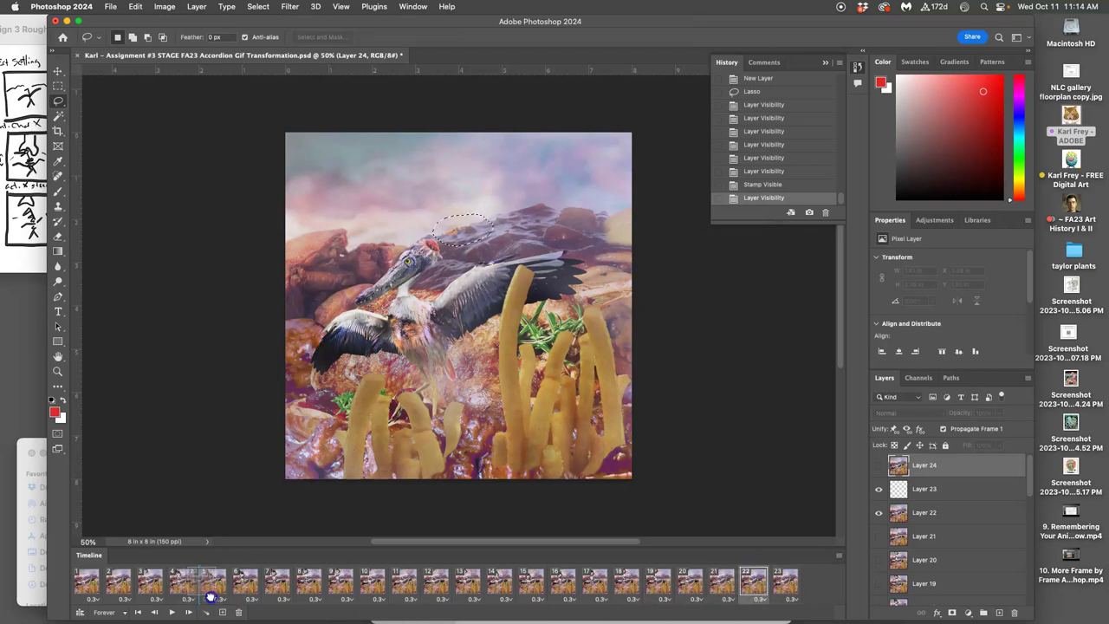
click(238, 612)
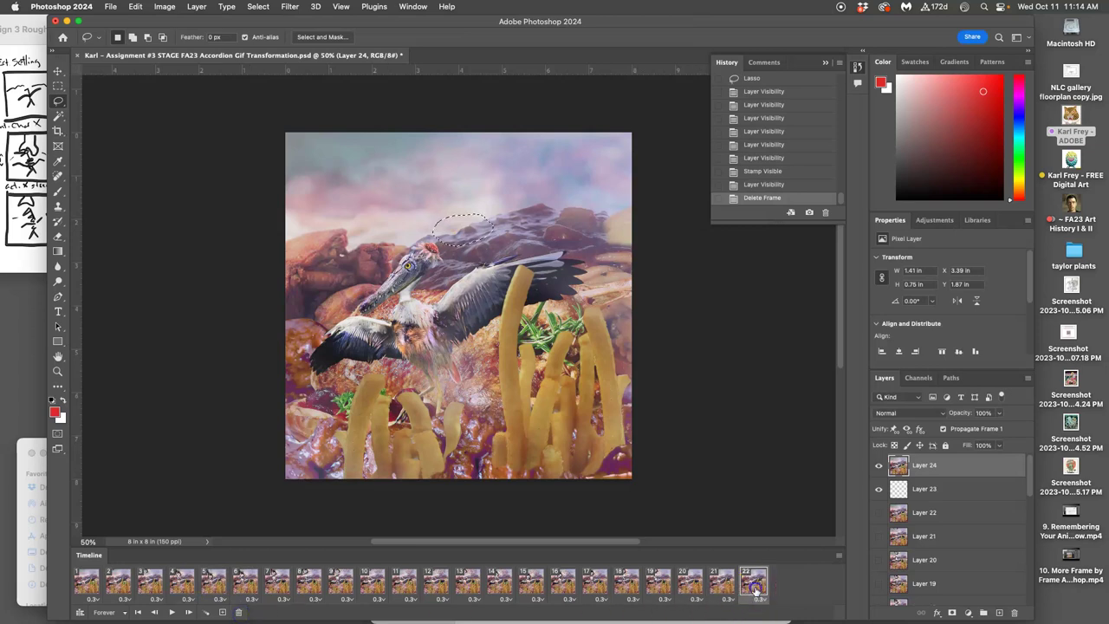